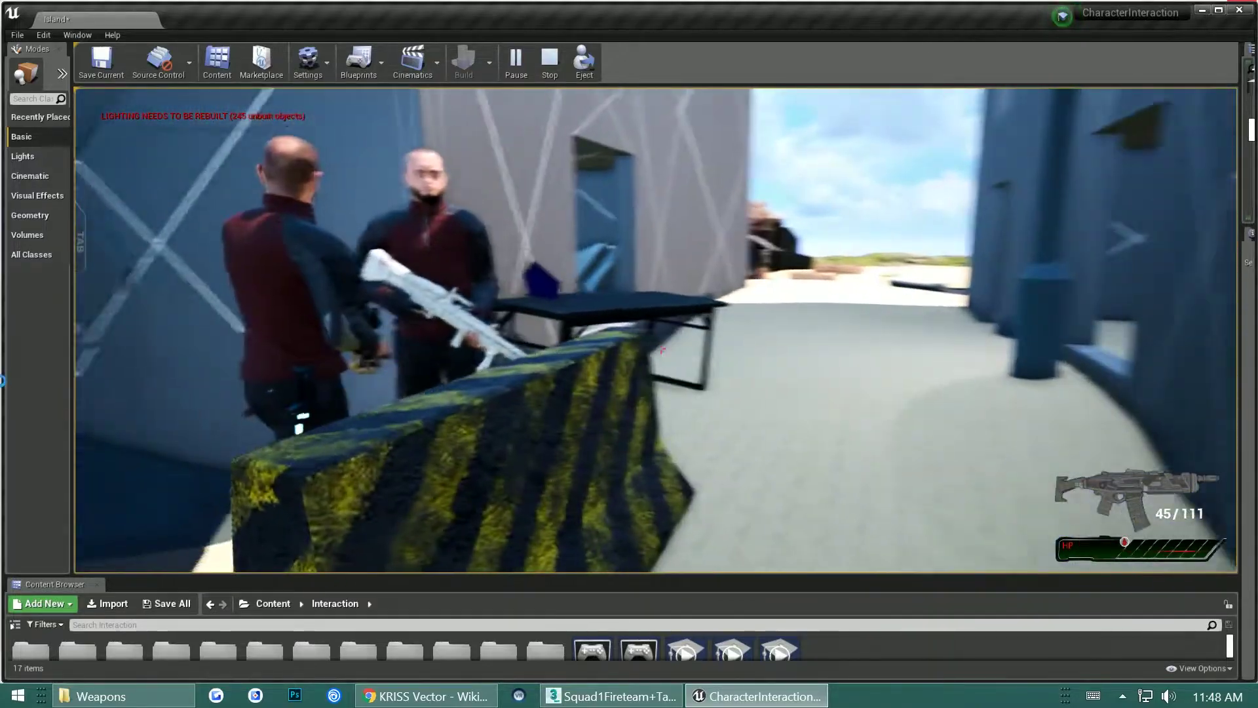
Step: Walk the rifle-equipped player toward the two standing characters
key(w)
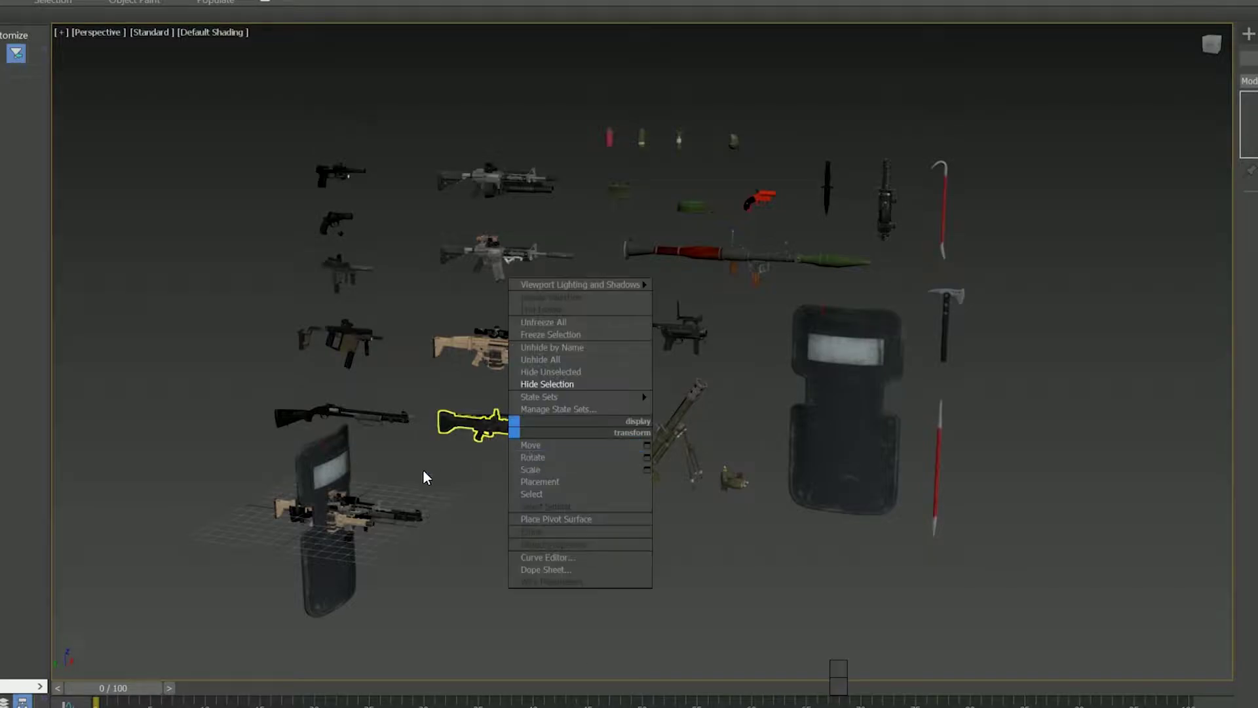
Step: Pan the Perspective view across the pistols, SMGs, machine gun, grenades and mortar
click(433, 463)
scroll(476, 401, up, 1)
scroll(463, 430, up, 2)
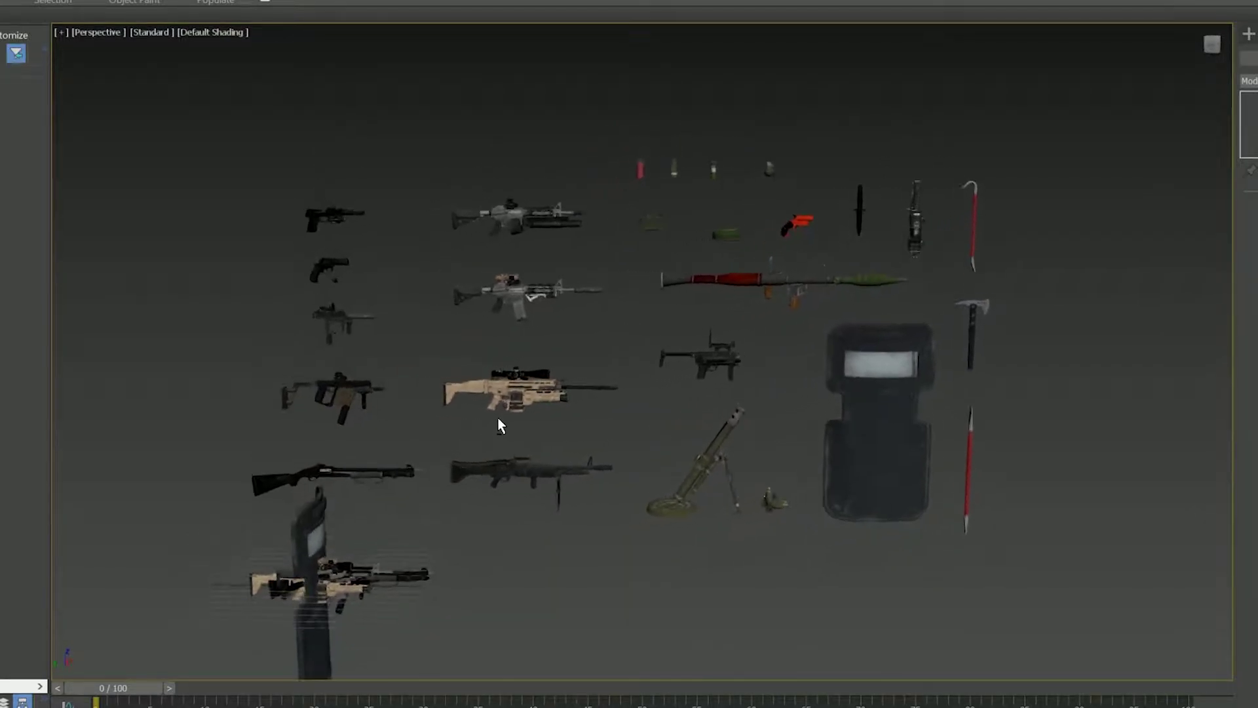
scroll(397, 236, up, 3)
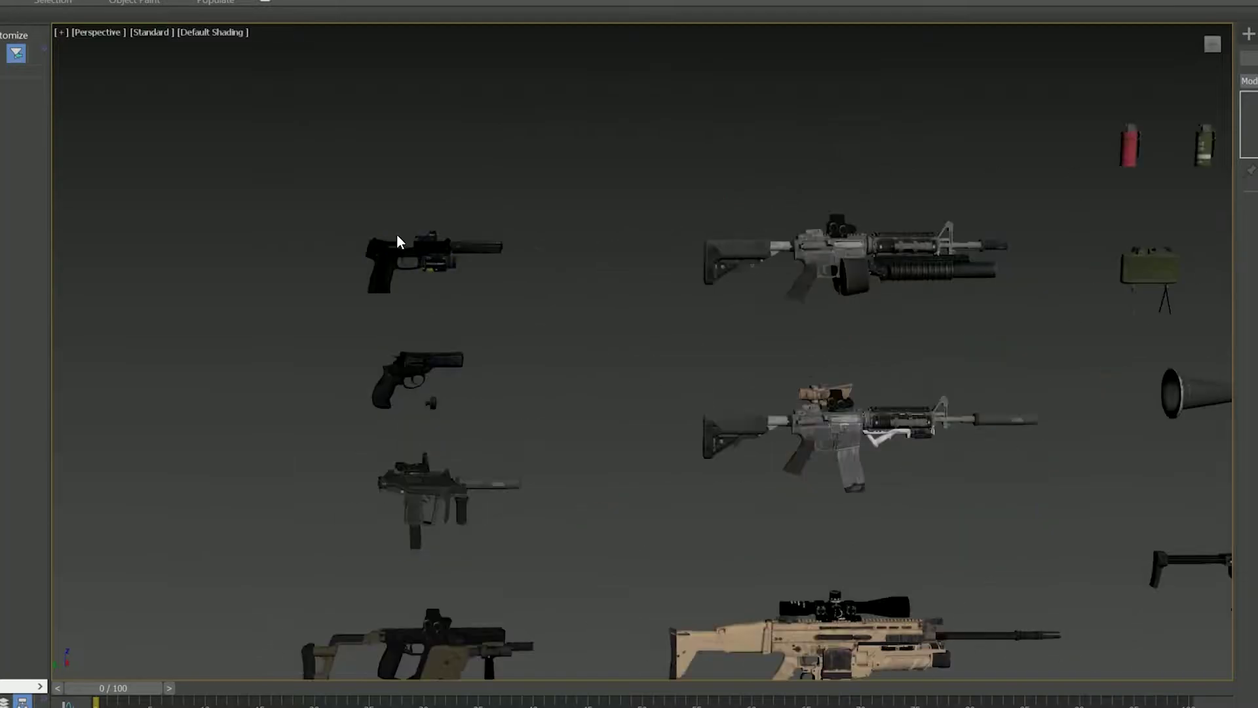
scroll(609, 365, up, 1)
scroll(730, 413, up, 2)
scroll(528, 301, up, 1)
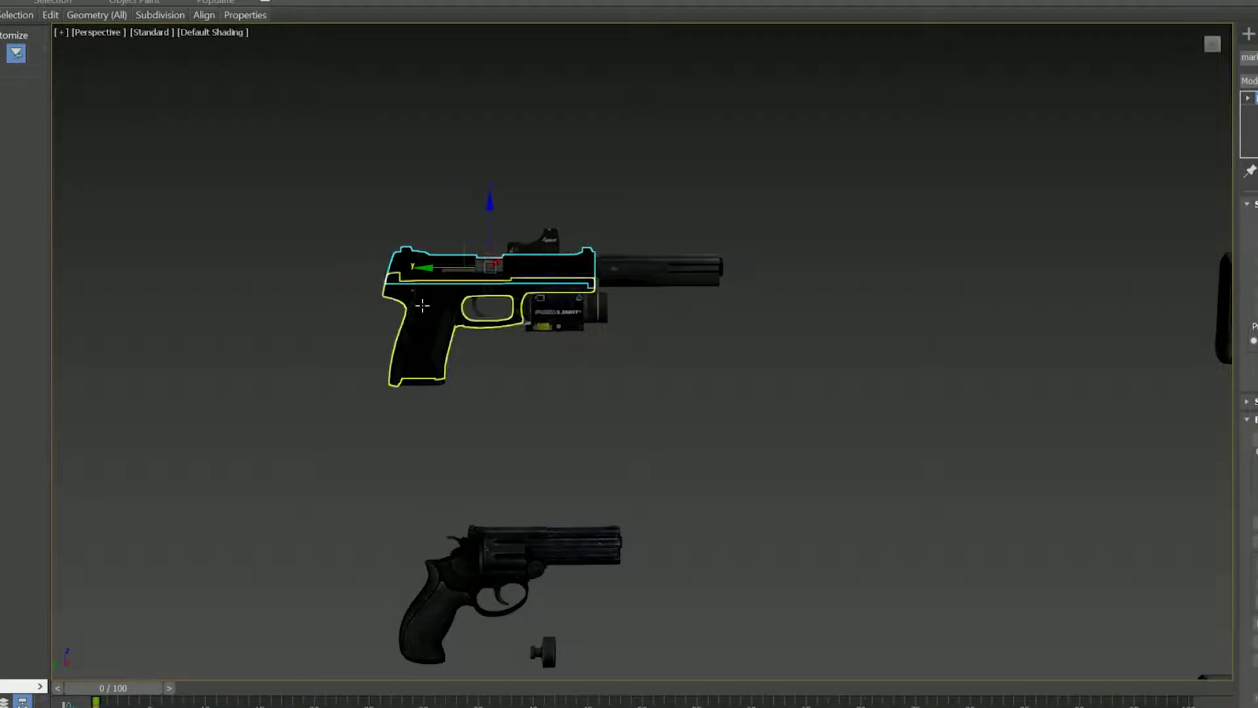
middle_drag(547, 389, 508, 292)
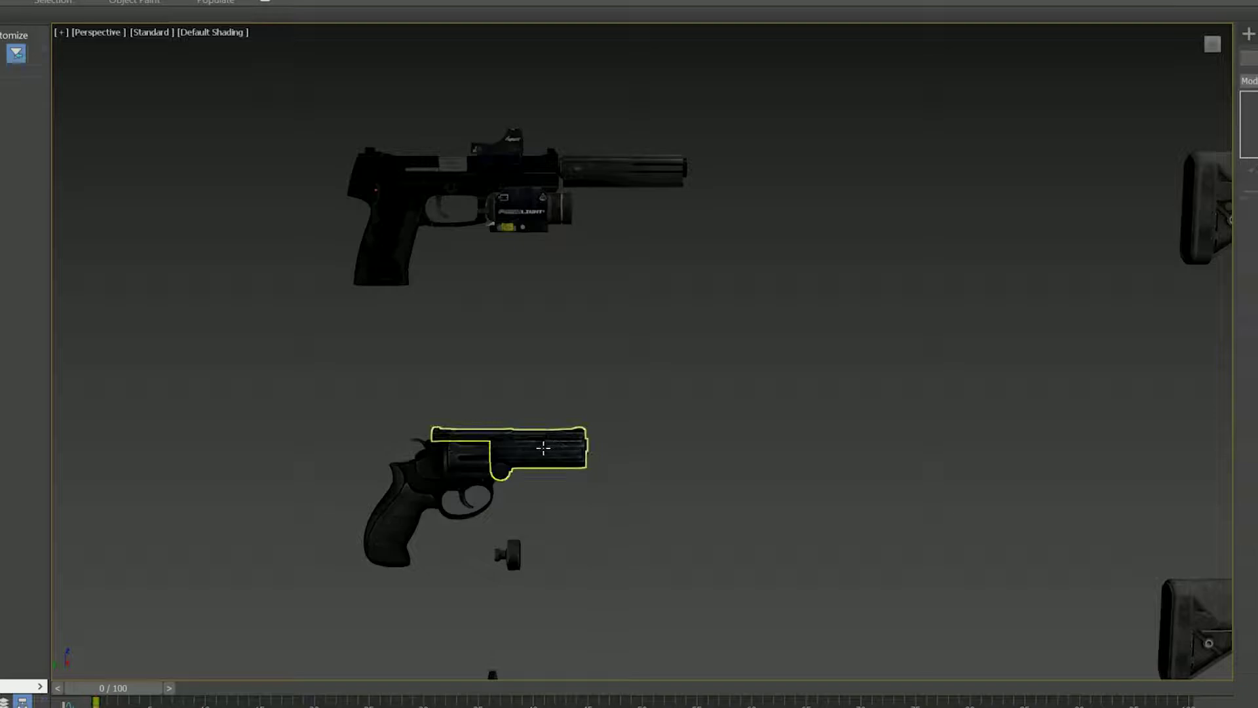
middle_drag(576, 475, 556, 332)
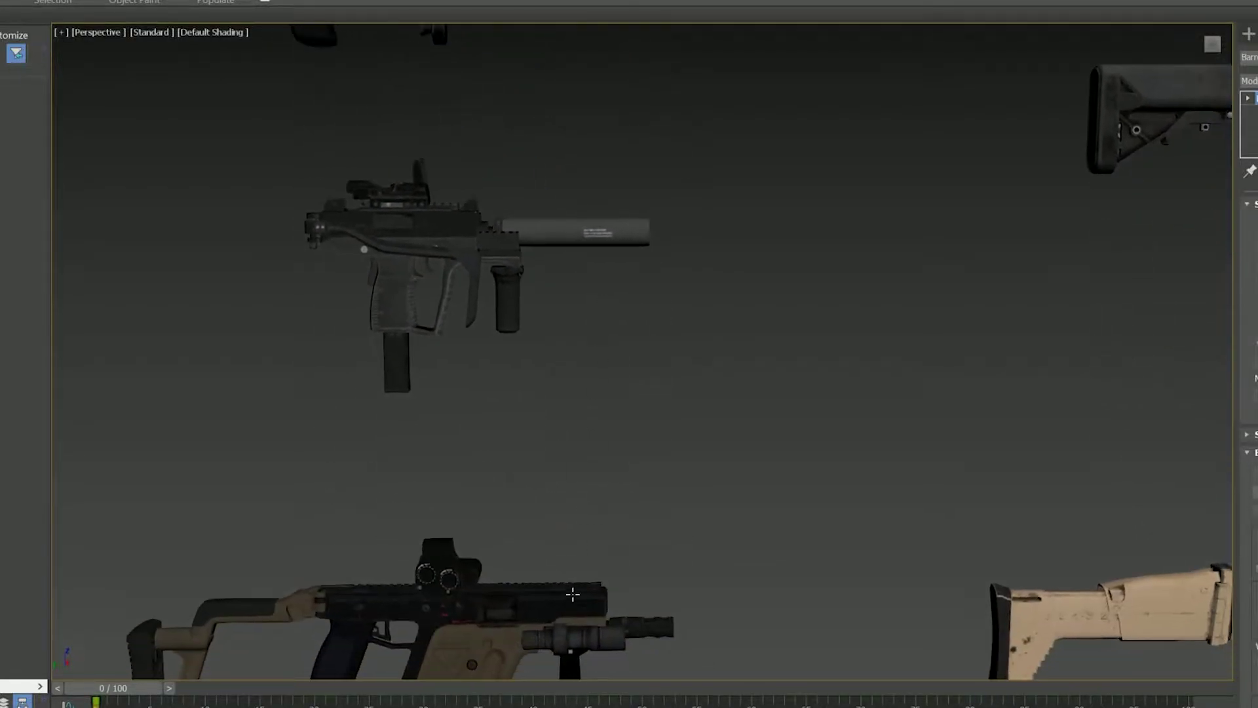
middle_drag(618, 467, 413, 438)
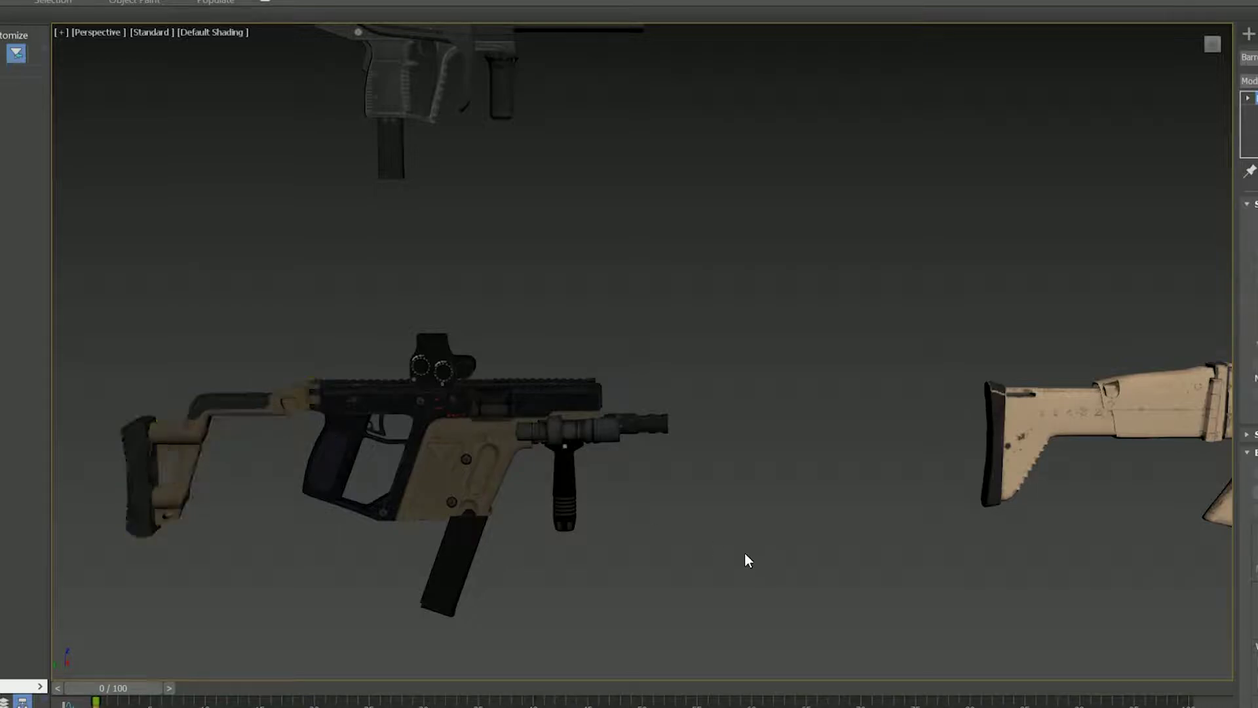
middle_drag(745, 560, 843, 508)
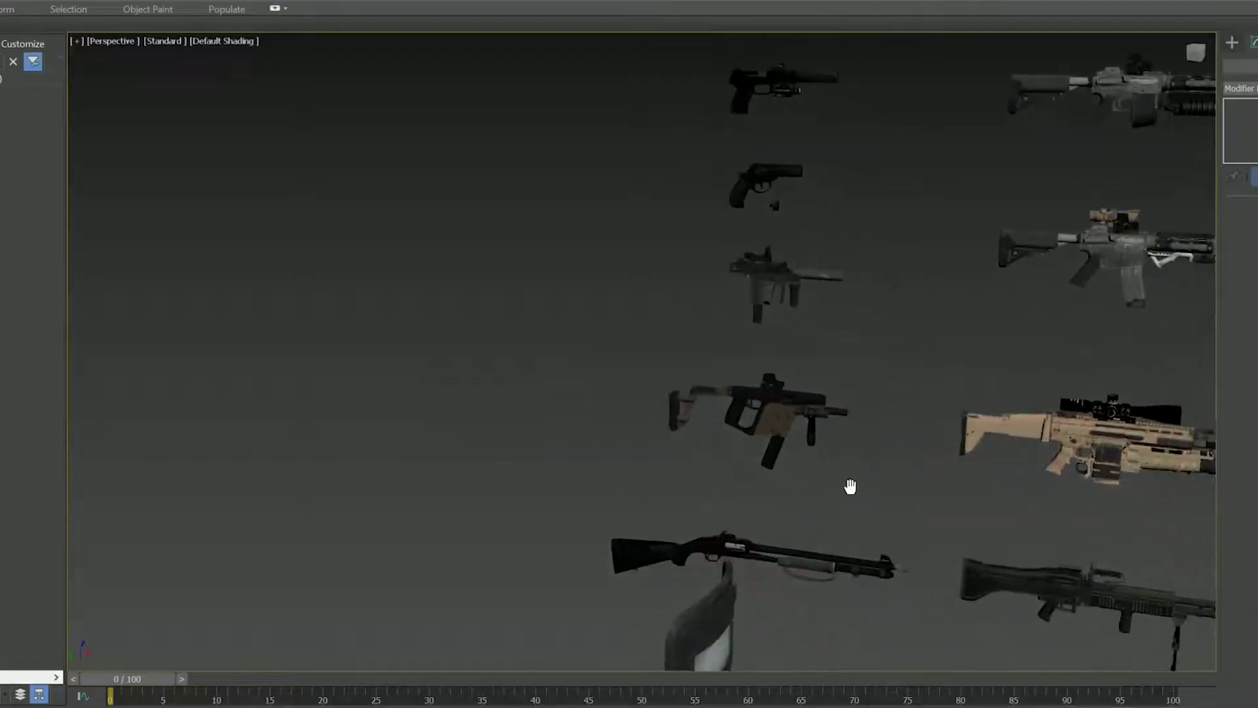
mouse_move(850, 486)
middle_down()
mouse_move(584, 373)
mouse_move(456, 457)
middle_up()
scroll(584, 373, up, 3)
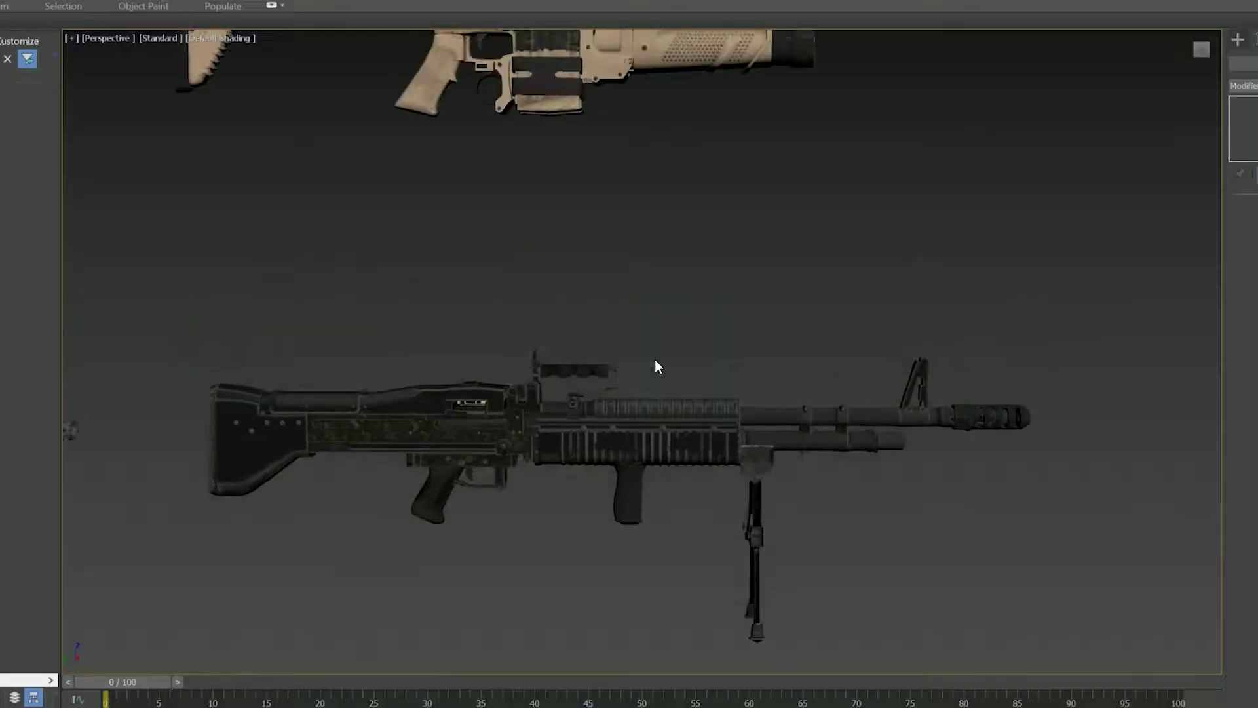
middle_drag(650, 239, 652, 469)
mouse_move(652, 59)
middle_down()
mouse_move(651, 186)
mouse_move(832, 442)
middle_up()
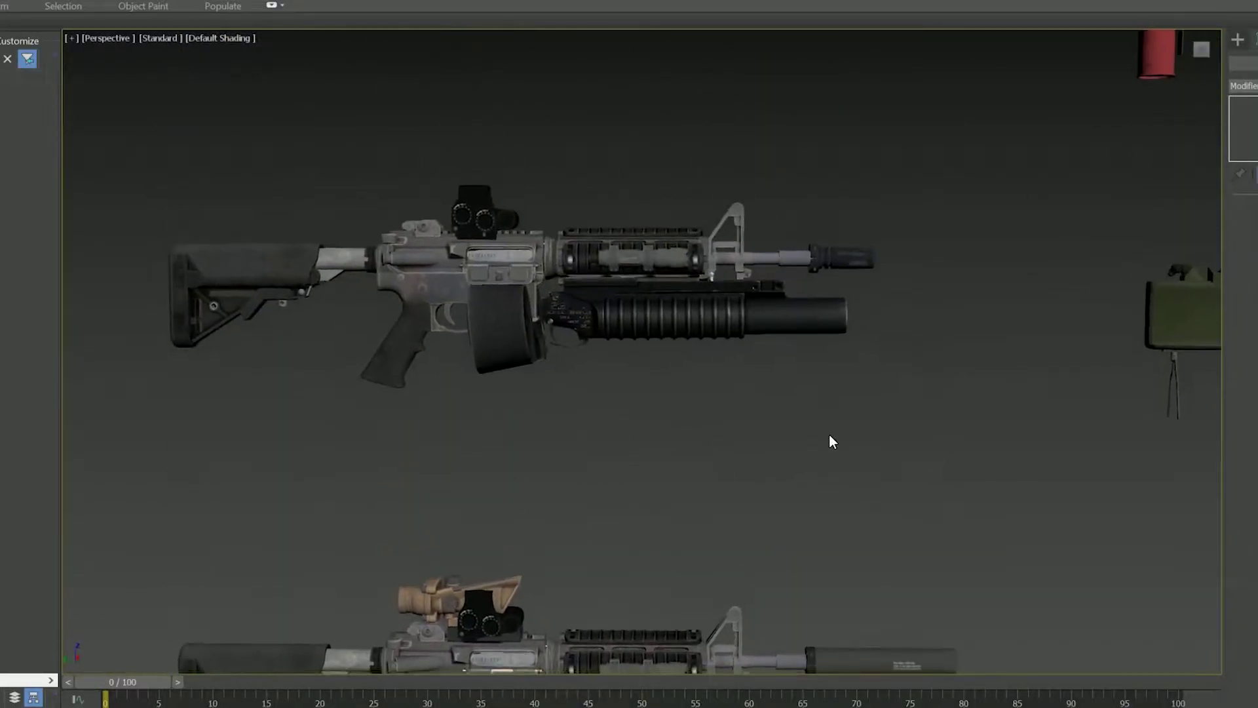
mouse_move(574, 276)
middle_down()
mouse_move(574, 458)
mouse_move(725, 393)
middle_up()
scroll(736, 385, down, 3)
scroll(731, 337, down, 3)
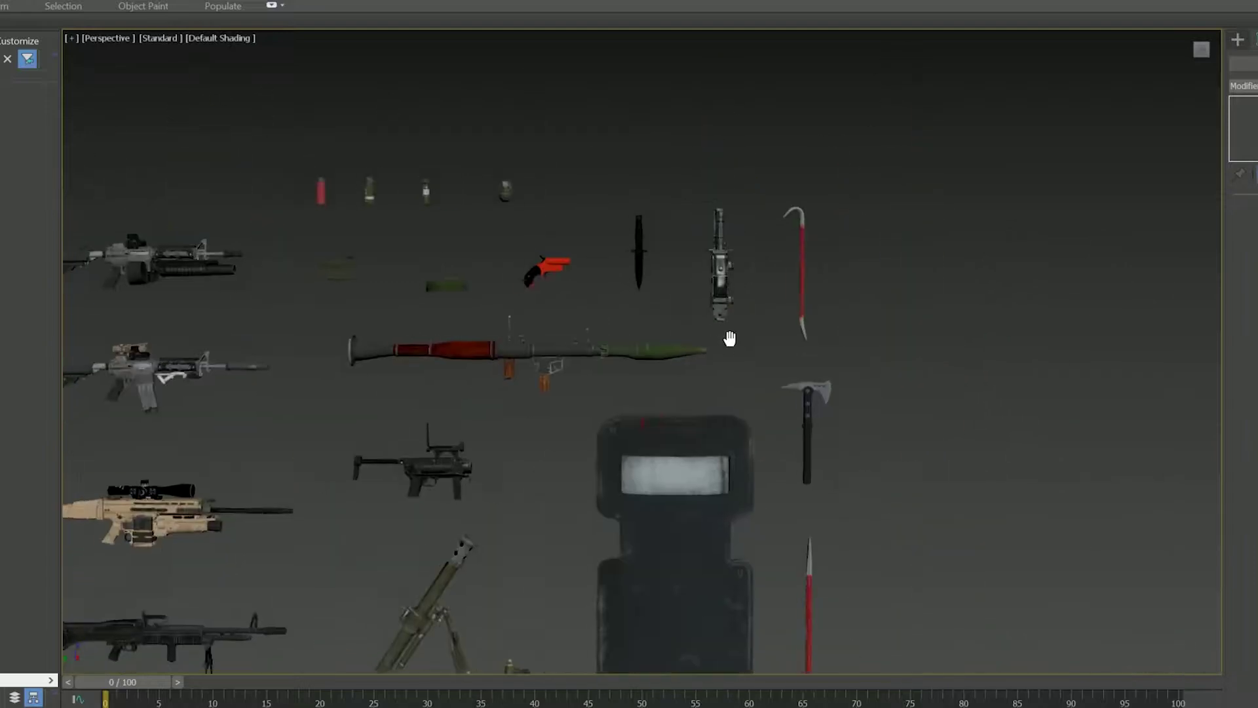
scroll(996, 379, up, 5)
middle_drag(996, 379, 829, 245)
middle_drag(1014, 669, 1013, 442)
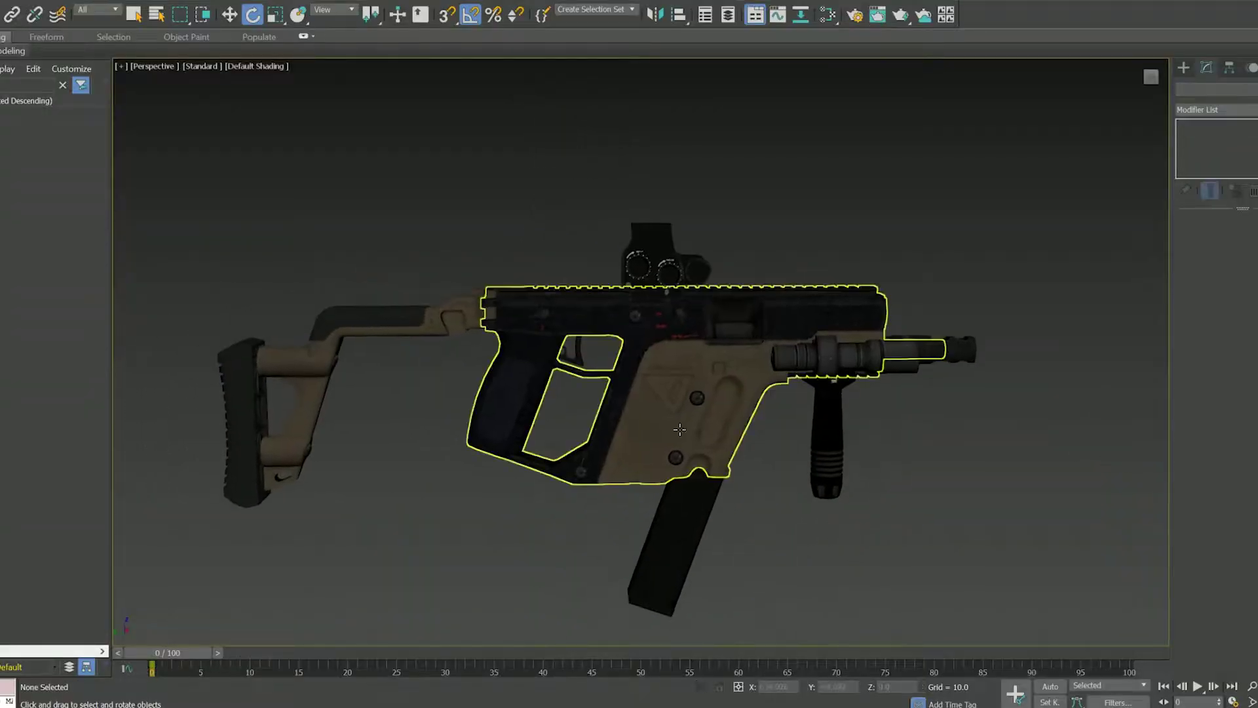
Step: Orbit around the tan Kriss Vector submachine gun for a close look
click(876, 488)
mouse_move(876, 487)
alt+middle_down()
mouse_move(828, 499)
mouse_move(721, 478)
mouse_move(704, 547)
mouse_move(664, 493)
mouse_move(524, 480)
alt+middle_up()
click(799, 559)
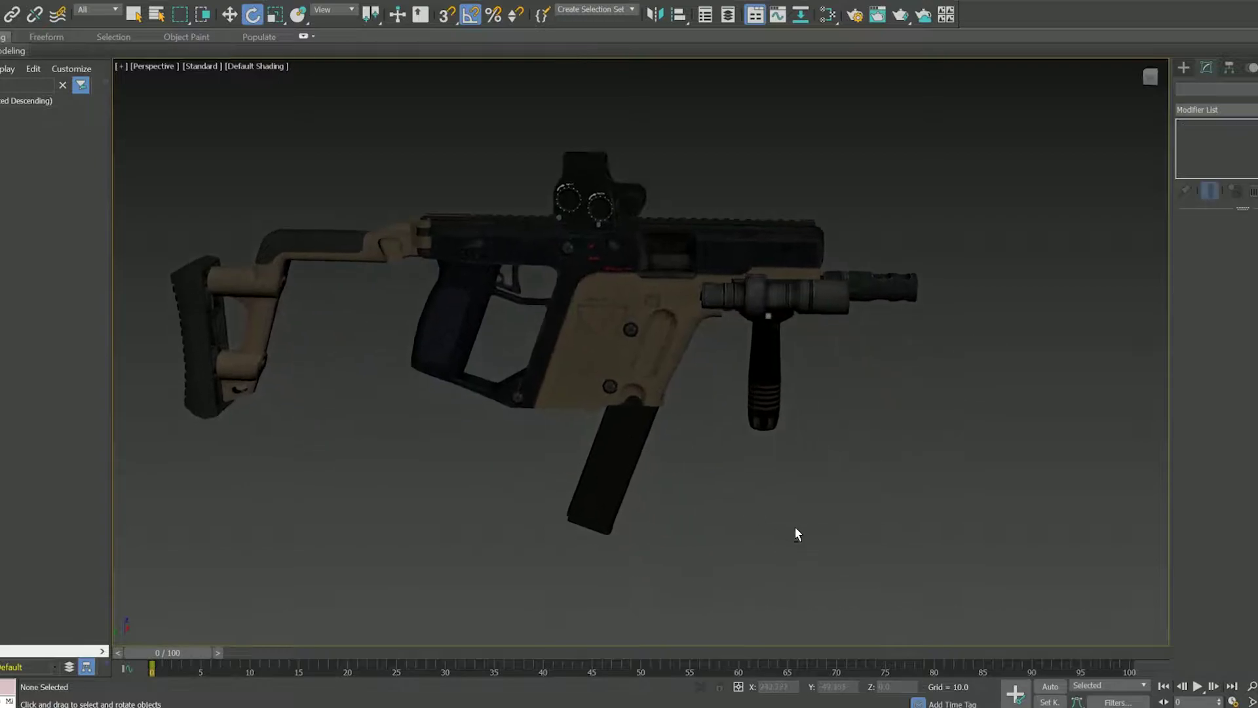
scroll(758, 511, up, 3)
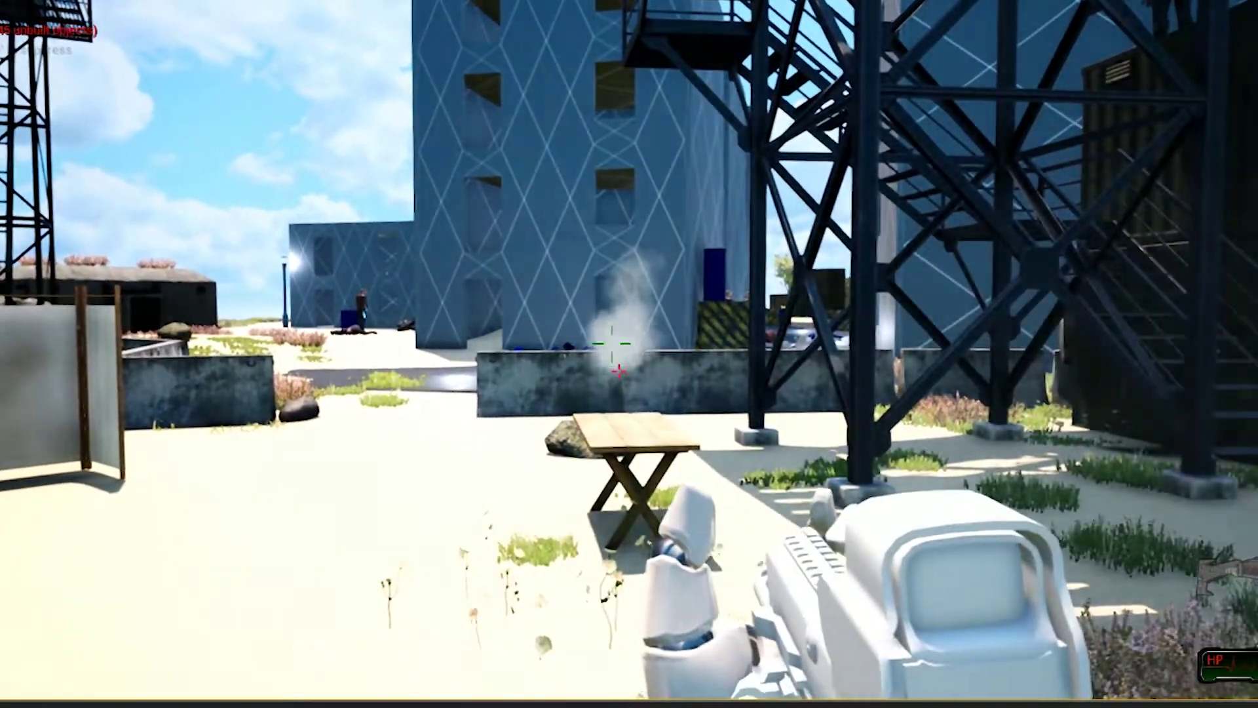
Step: Fire bursts at the alley zombies, reloading twice between them
key(r)
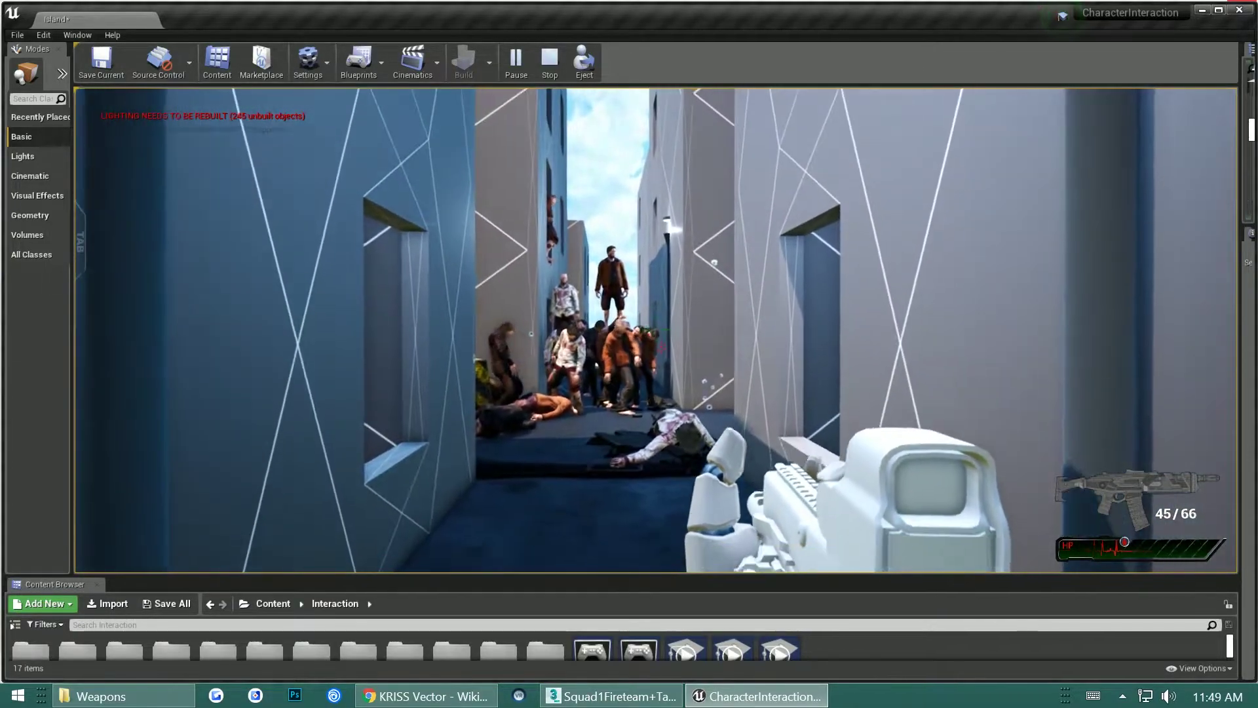
click(655, 330)
drag(656, 329, 656, 330)
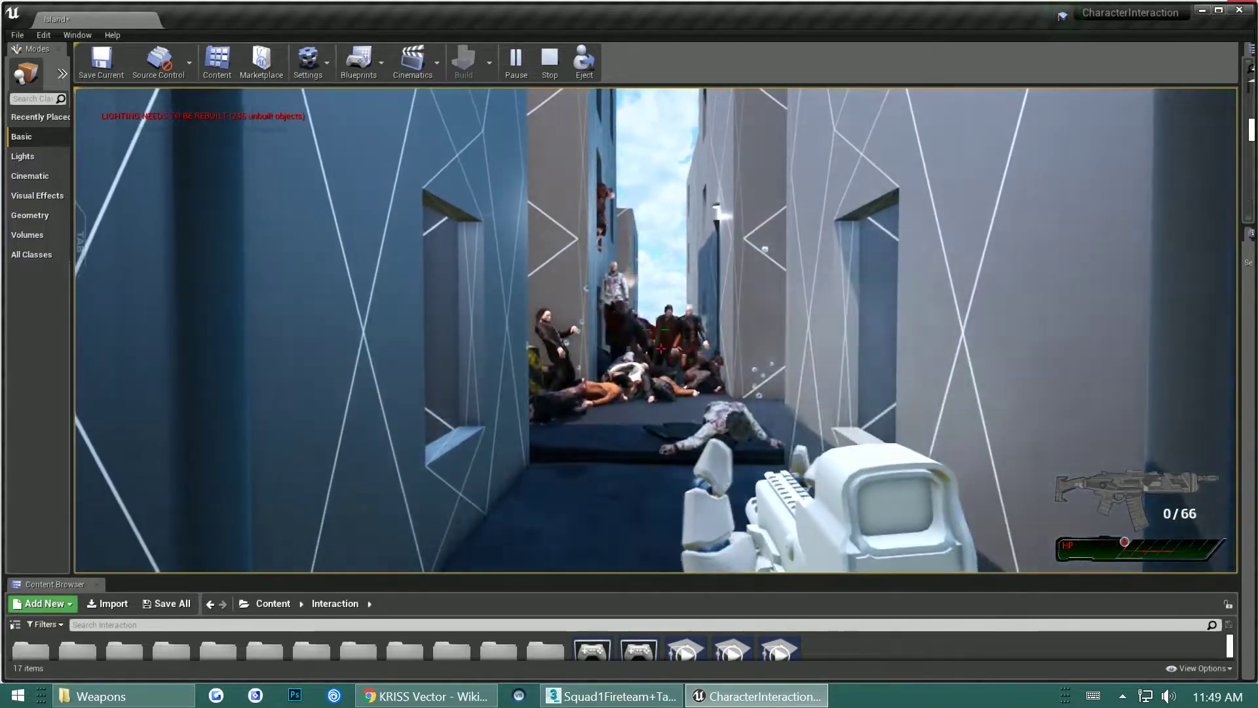
key(r)
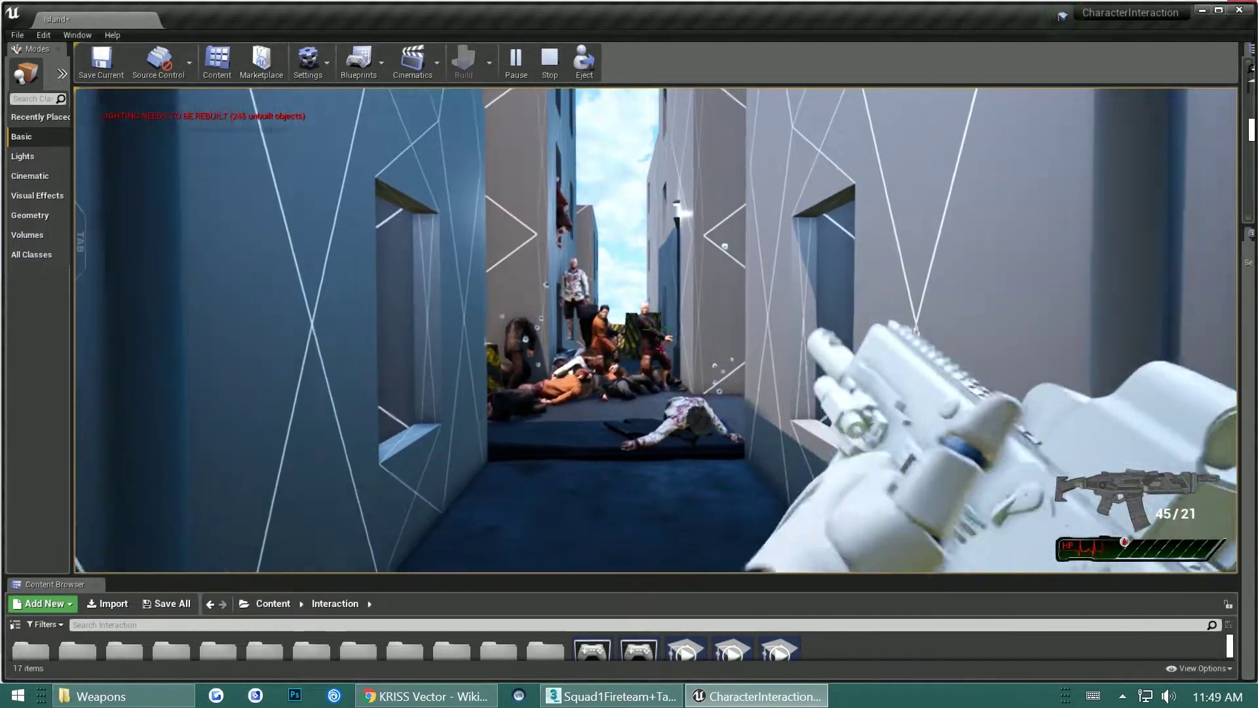
drag(660, 349, 656, 286)
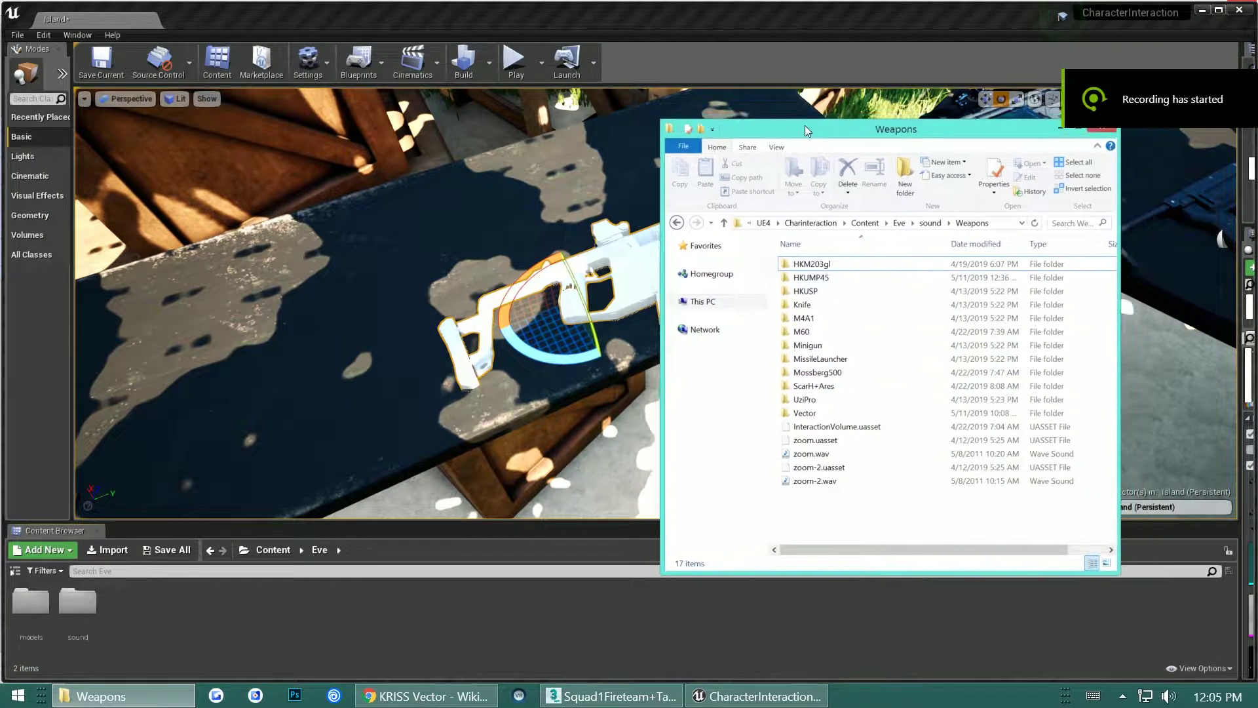
Step: Browse Eve > sound > Weapons > M4A1 and pick FullReload.wav
drag(805, 125, 723, 133)
click(817, 231)
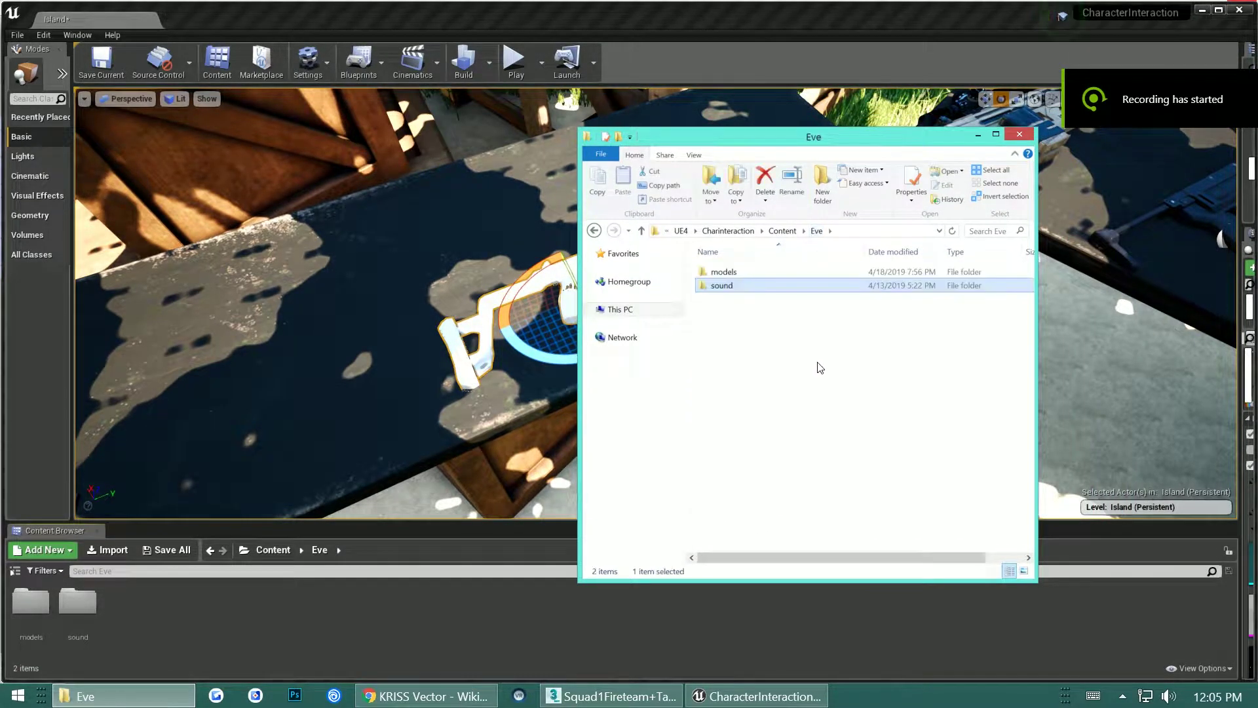
click(783, 231)
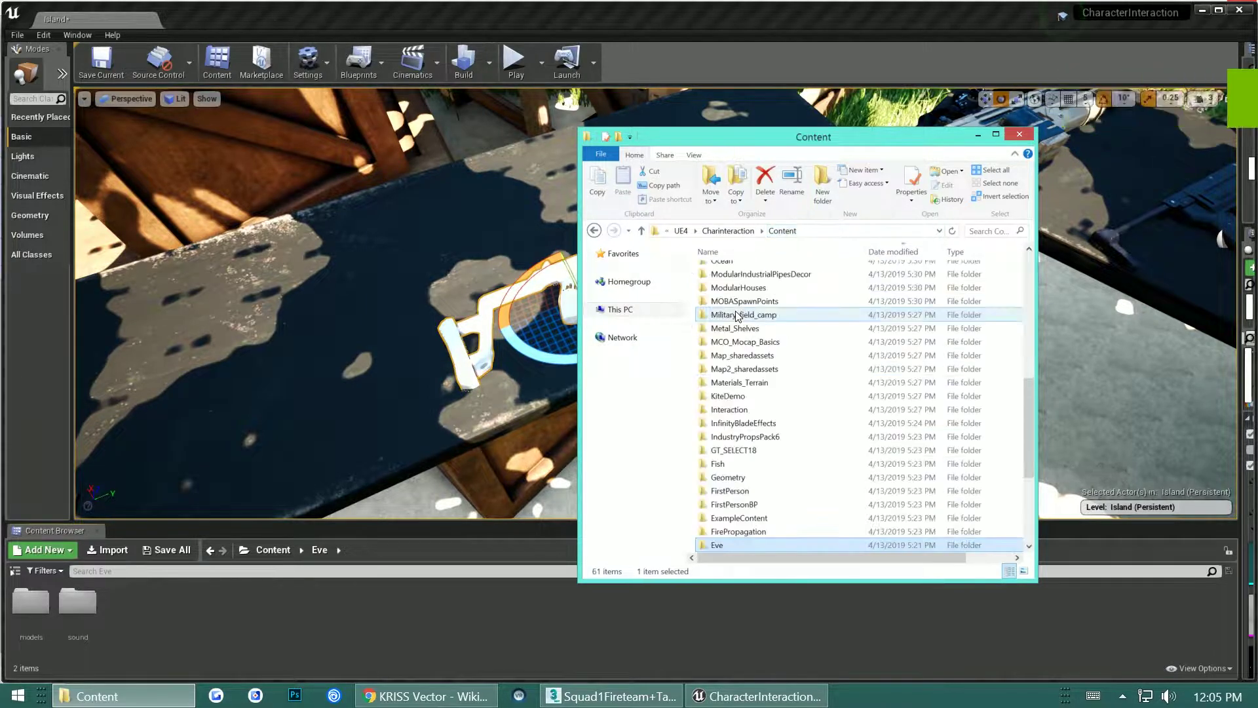
double_click(730, 545)
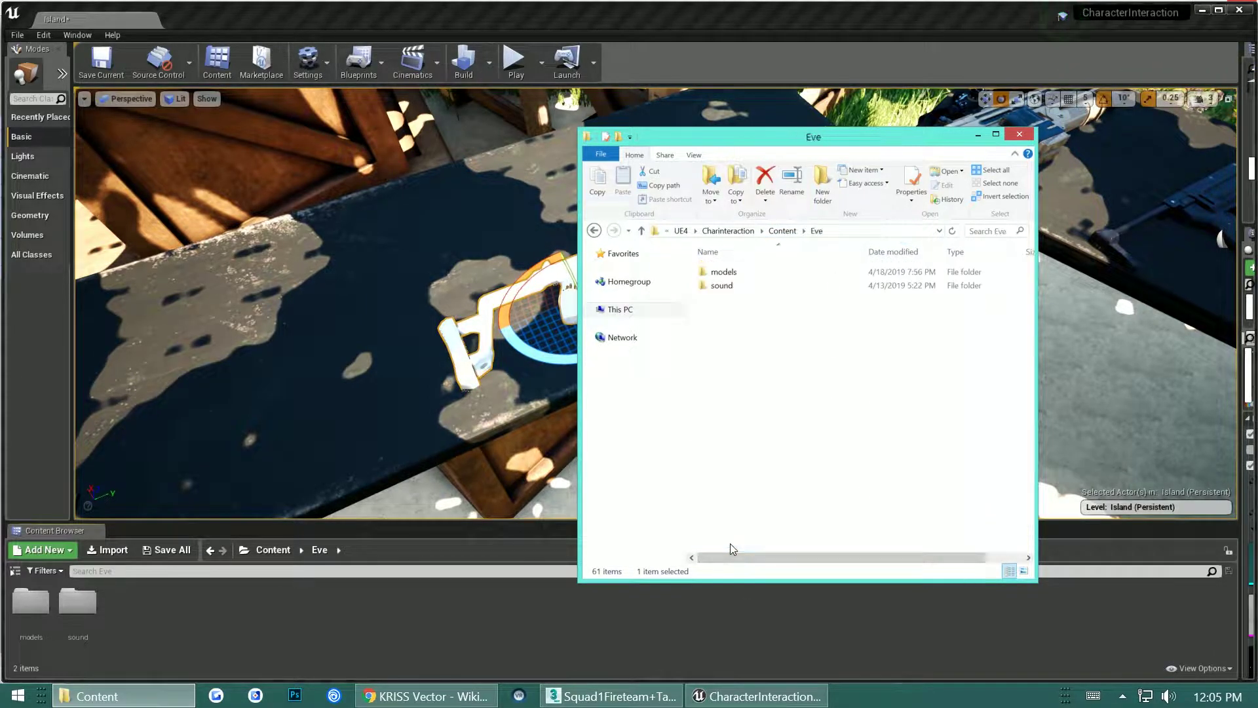
double_click(735, 284)
double_click(737, 328)
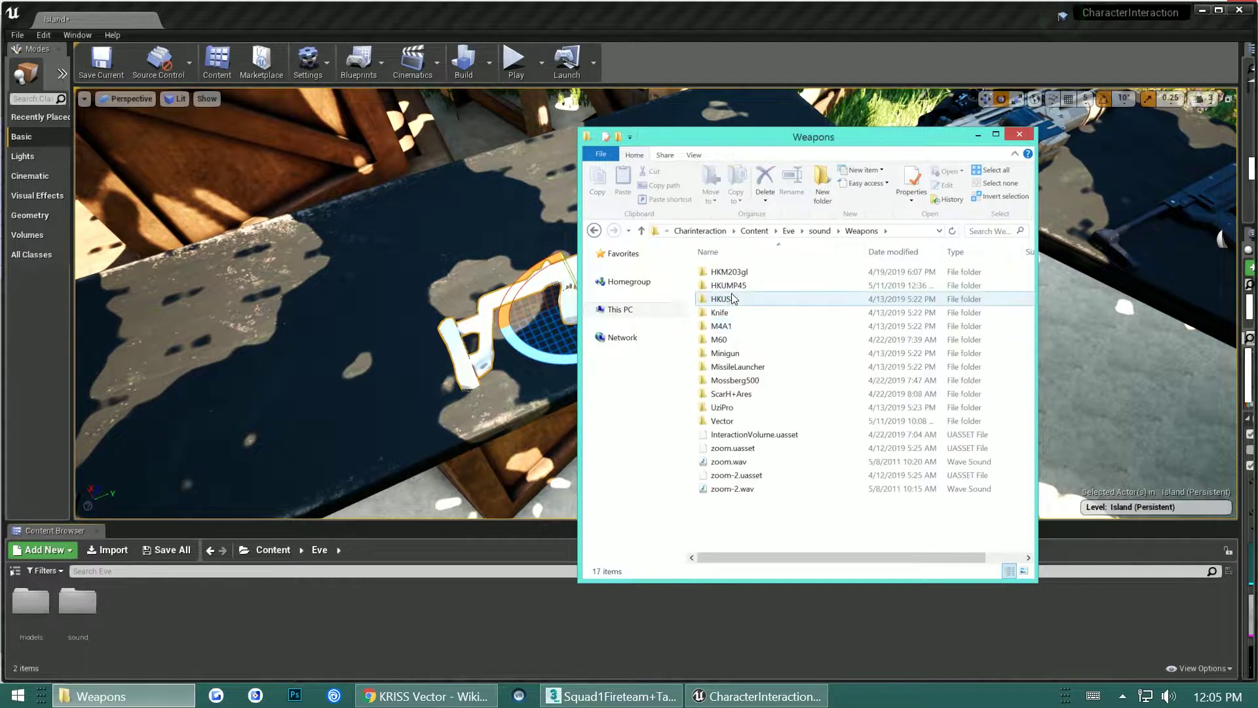
double_click(730, 328)
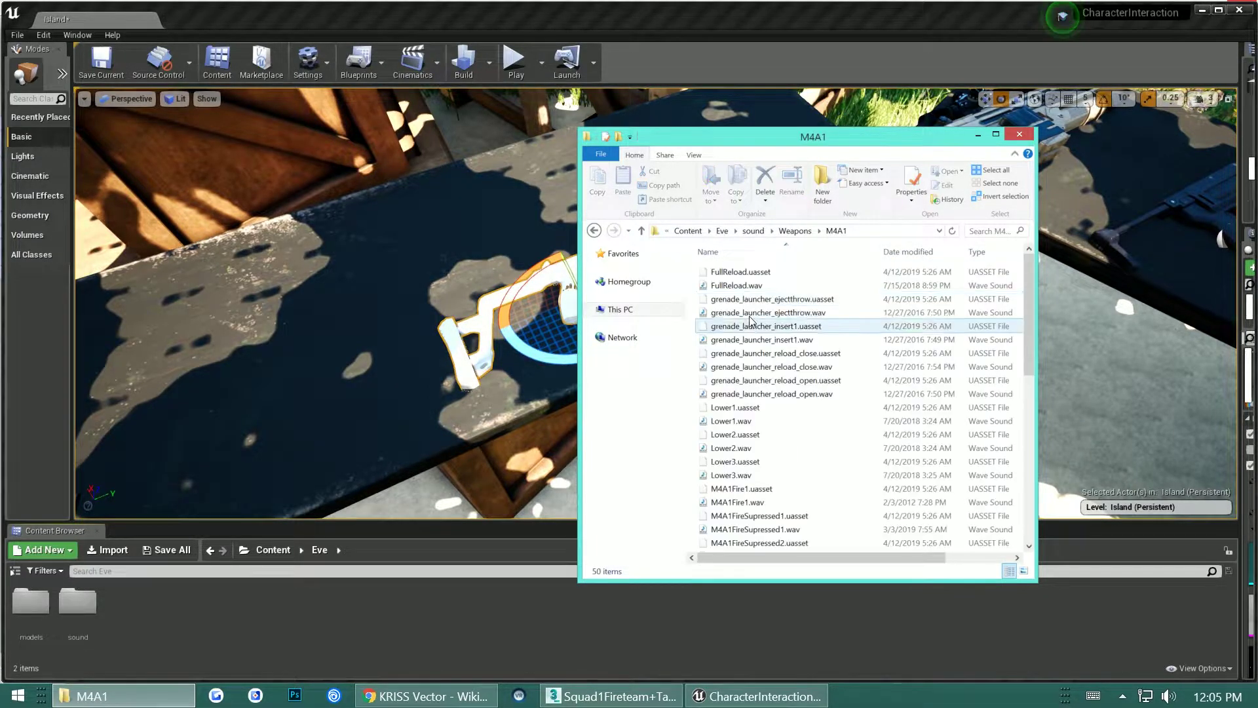
click(731, 287)
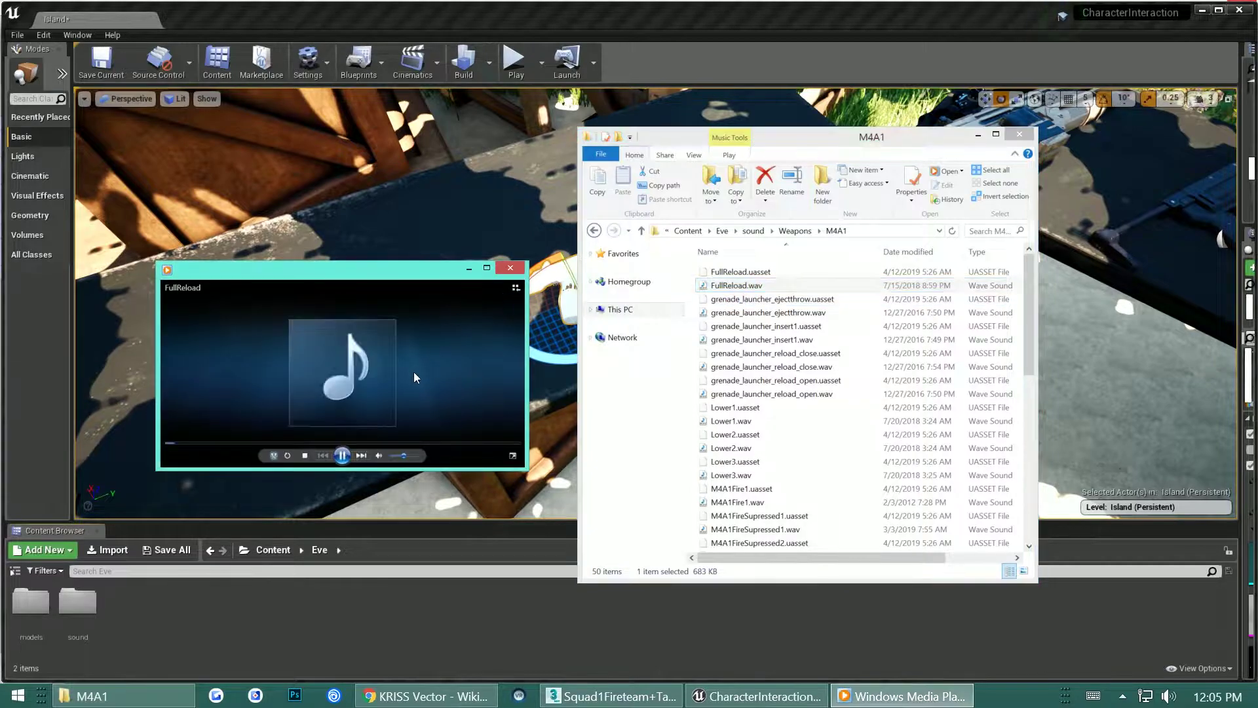
Step: Play the M60-BoxIn.wav sound from the M60 sounds folder
click(511, 267)
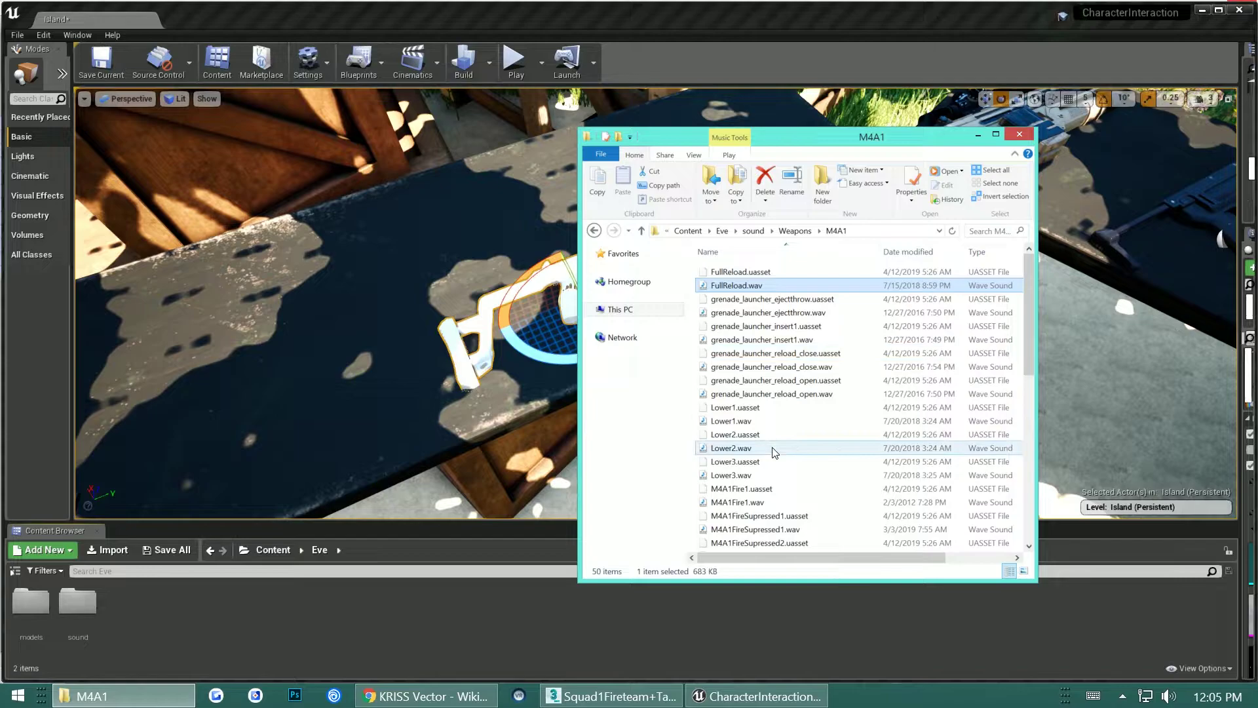
click(795, 231)
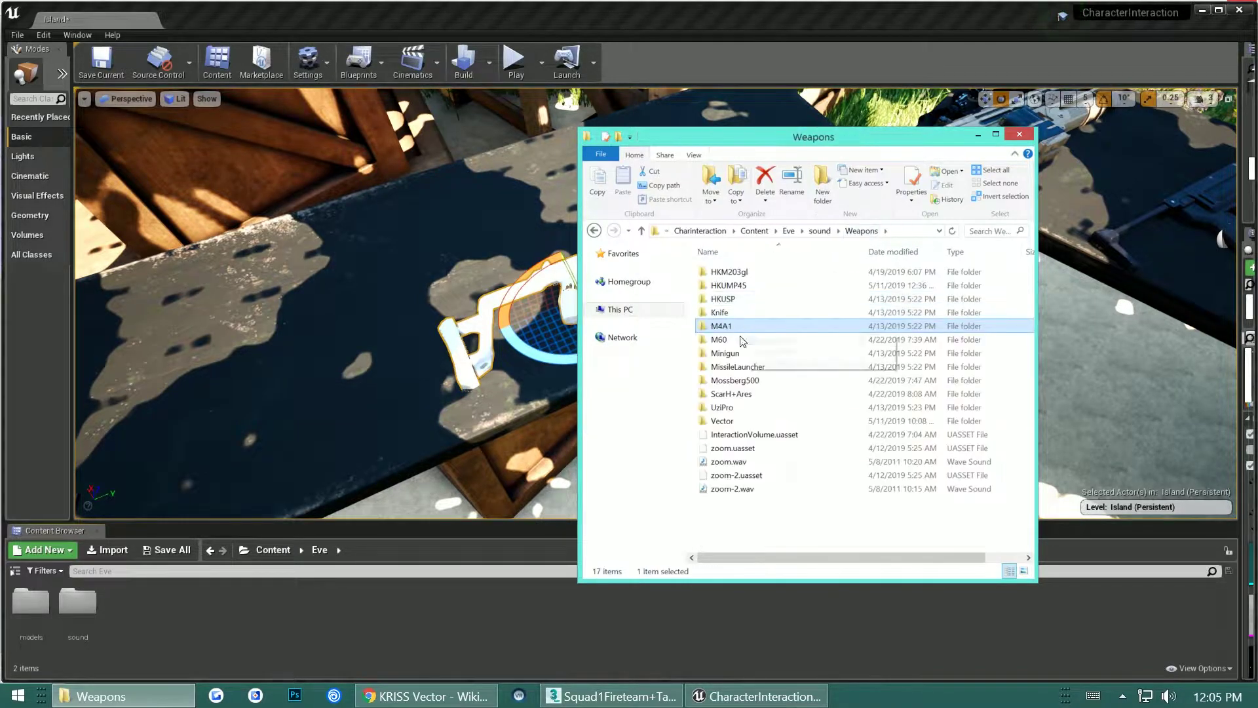
click(739, 346)
double_click(738, 340)
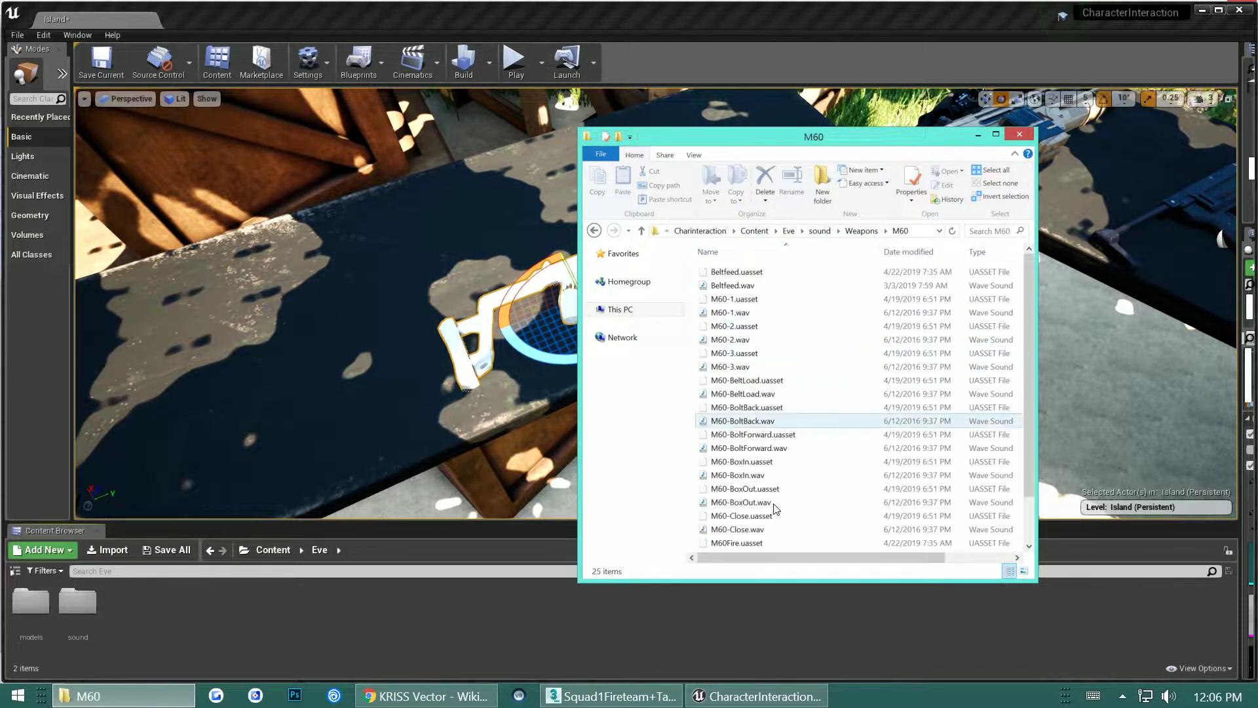
click(747, 477)
double_click(747, 477)
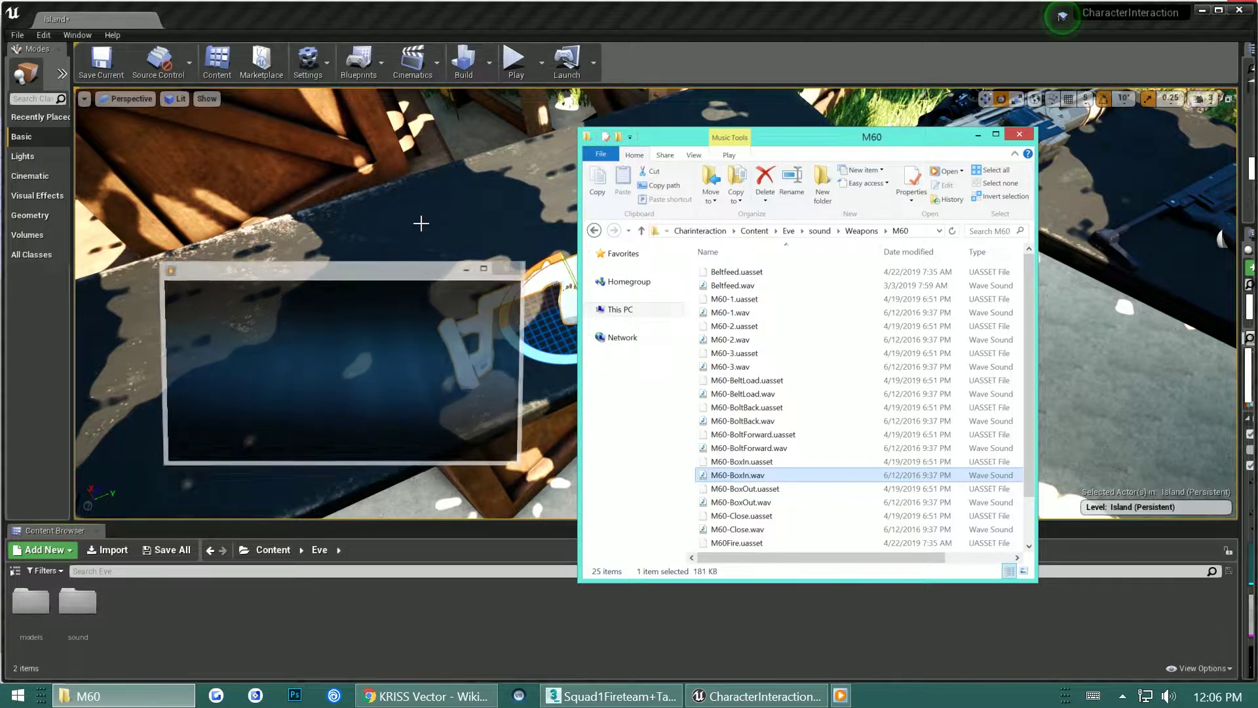
Step: Go to Eve > models > weapons, peek into M4A1, then open KrissVector
click(514, 269)
click(857, 232)
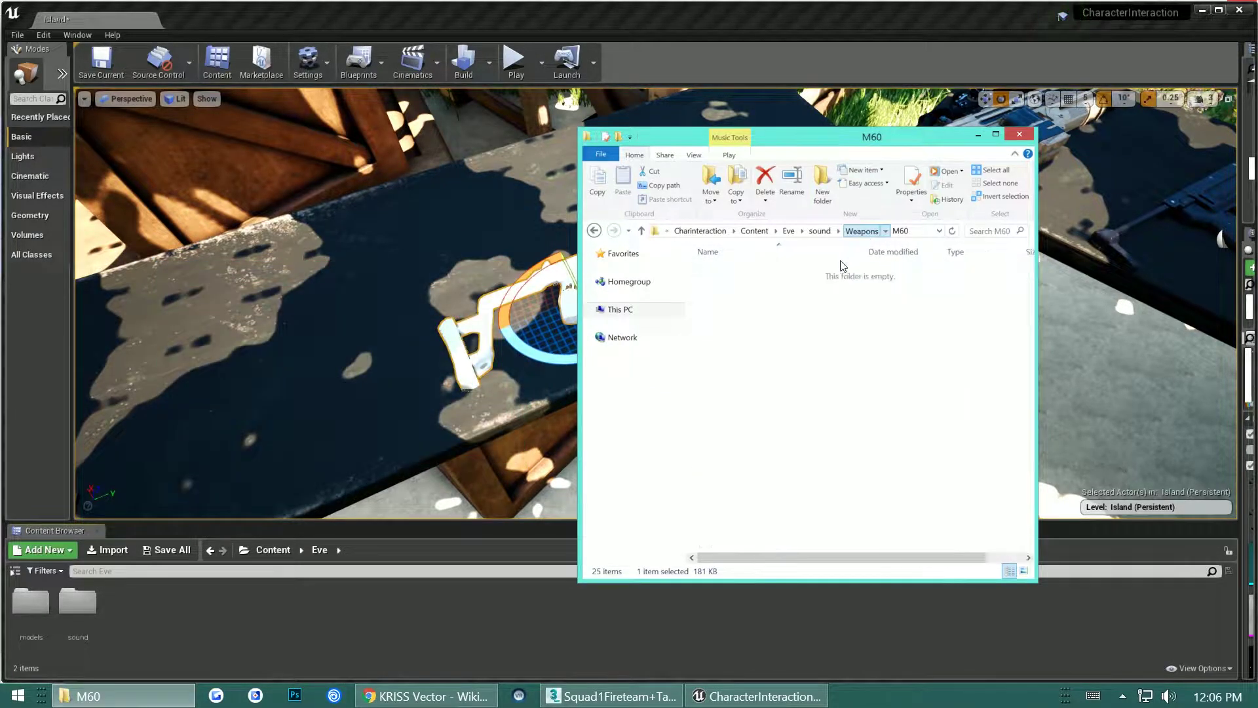
click(820, 231)
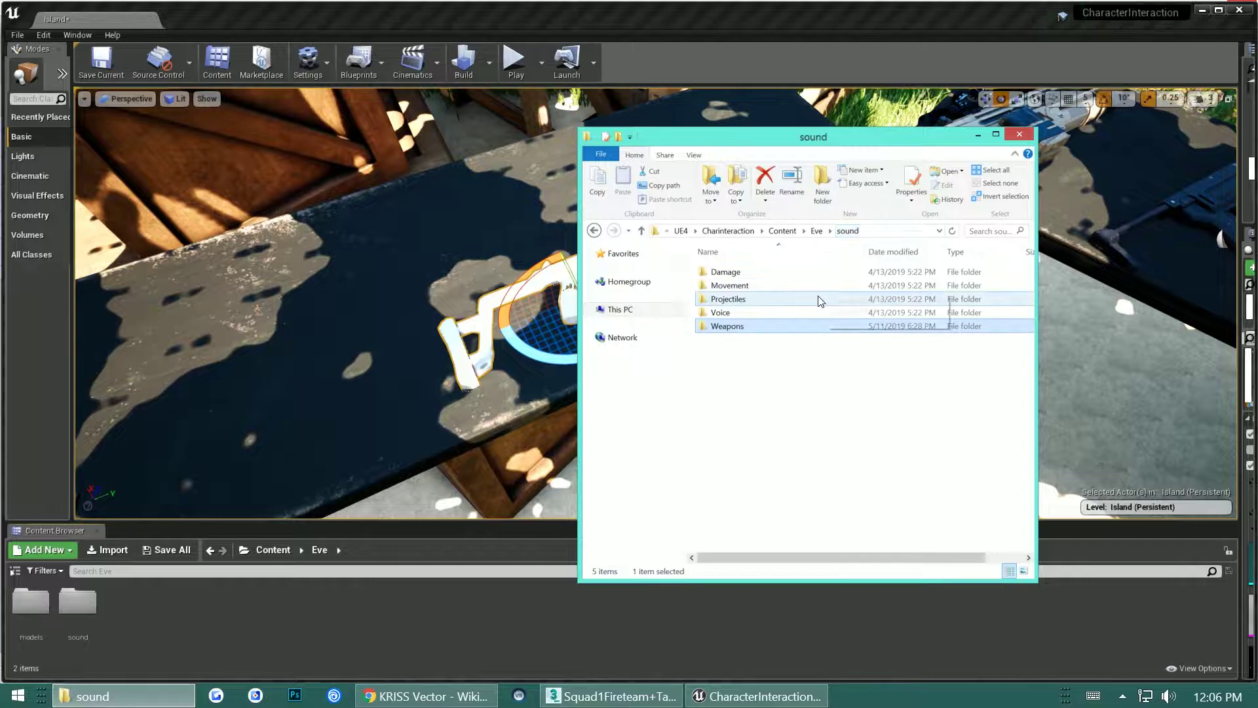
click(817, 231)
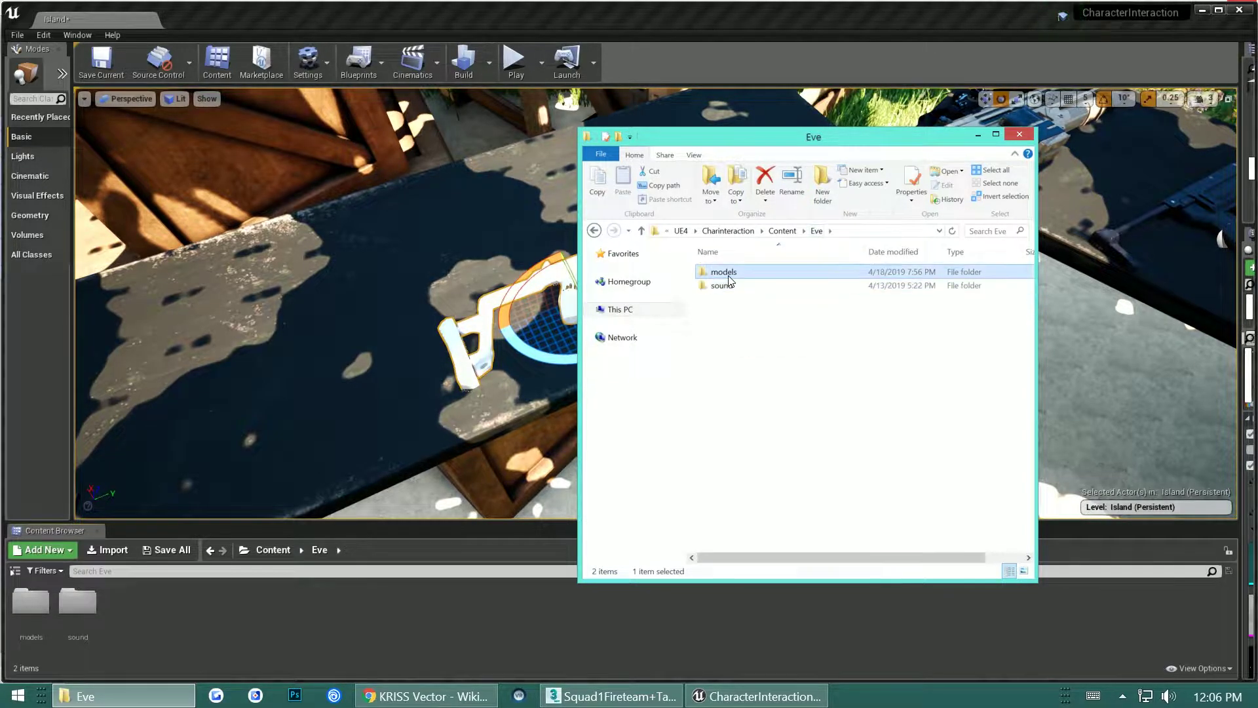
double_click(729, 274)
double_click(725, 286)
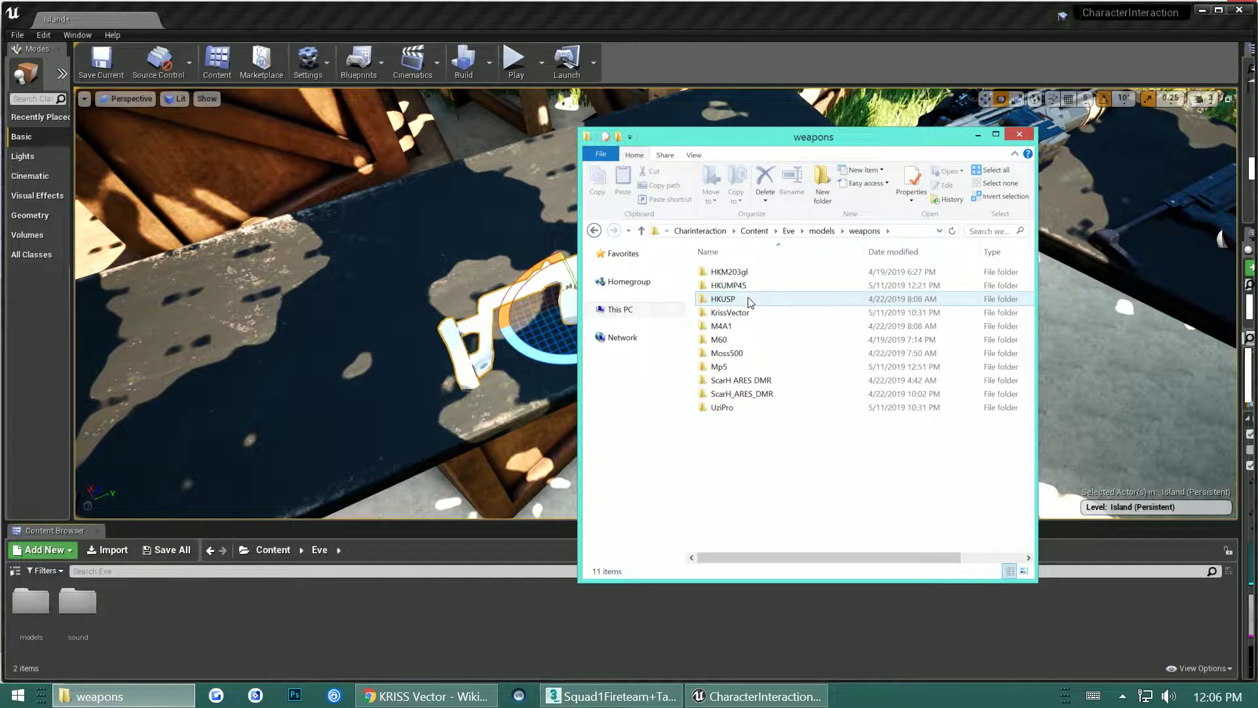
double_click(727, 326)
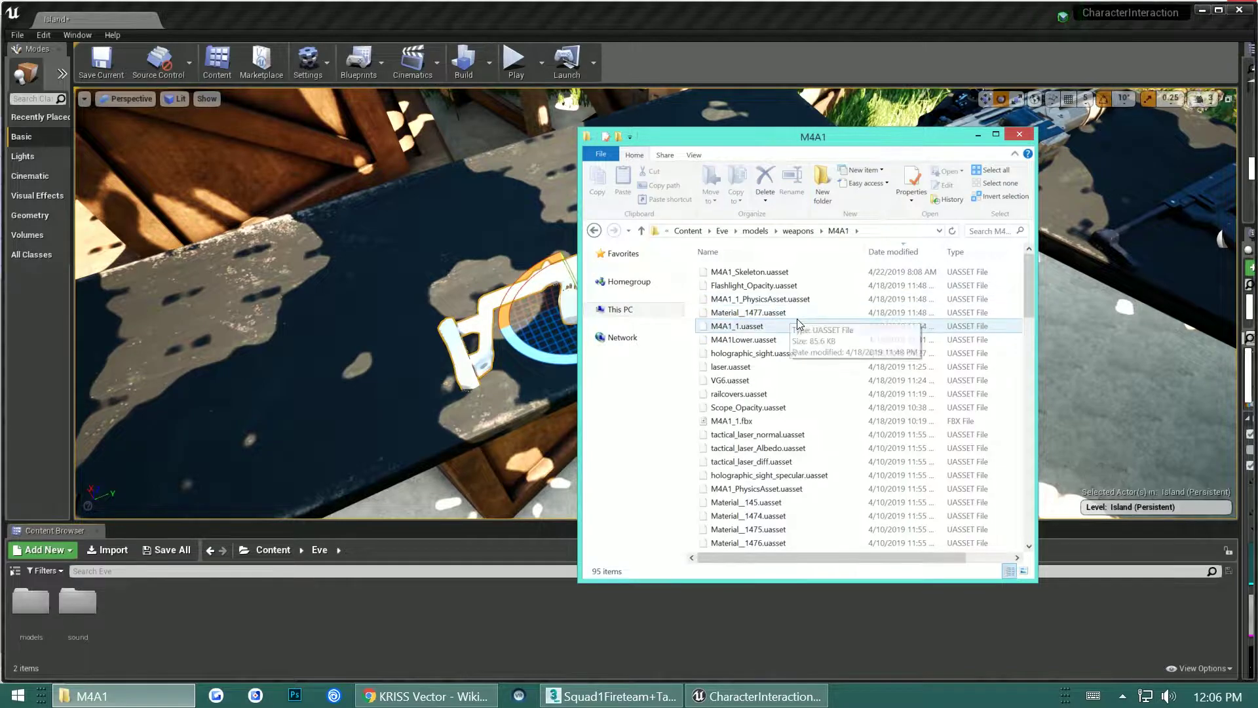
scroll(797, 325, down, 5)
scroll(798, 348, down, 5)
scroll(798, 349, down, 5)
scroll(798, 347, down, 5)
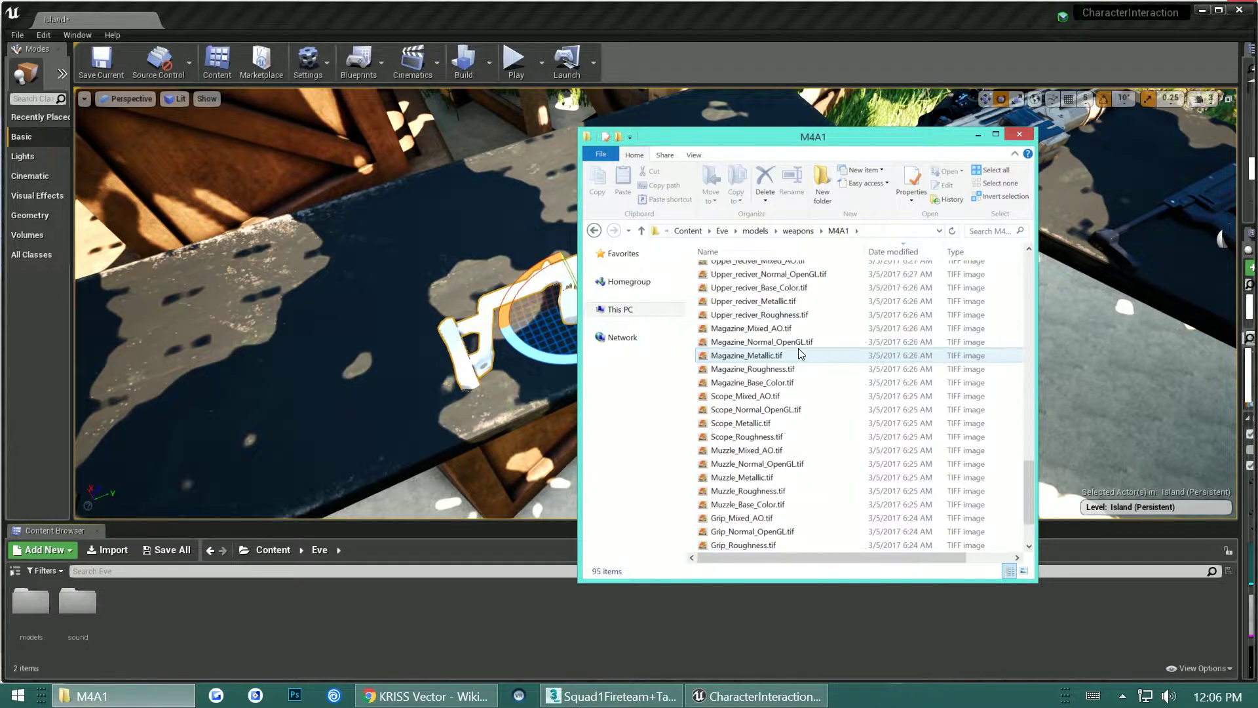
scroll(793, 371, up, 2)
scroll(793, 370, up, 2)
scroll(794, 371, up, 3)
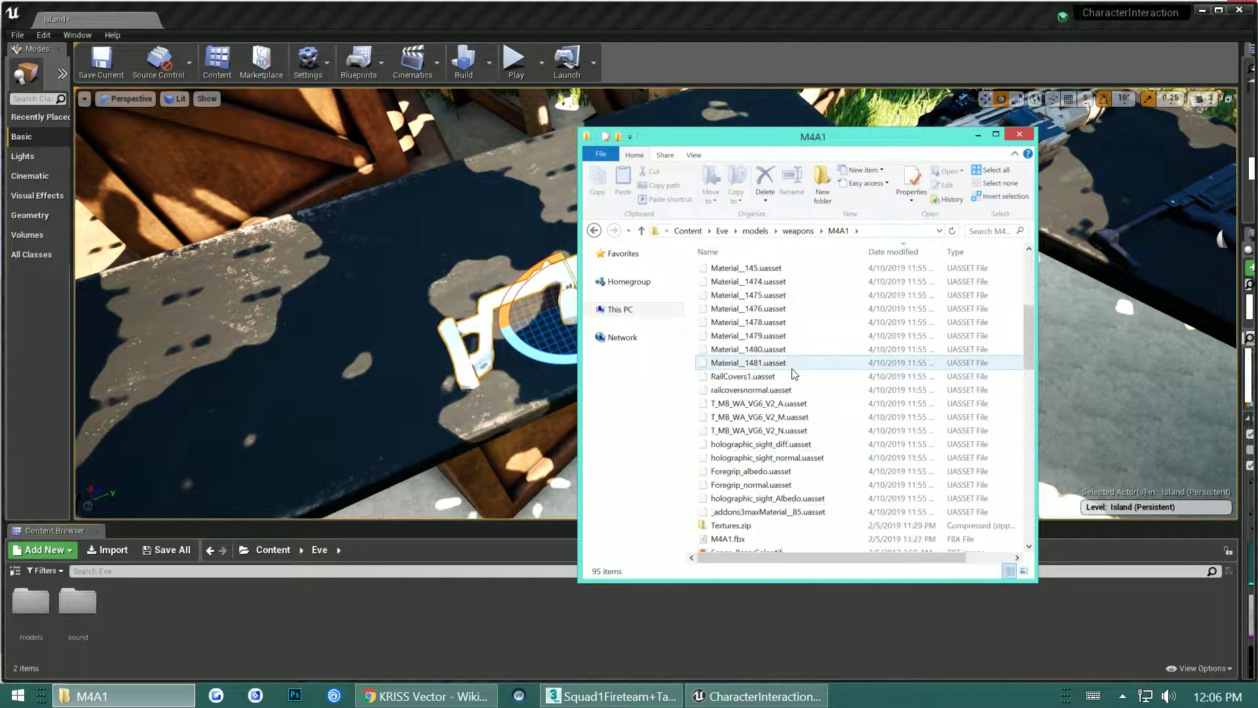
scroll(794, 371, up, 3)
click(798, 234)
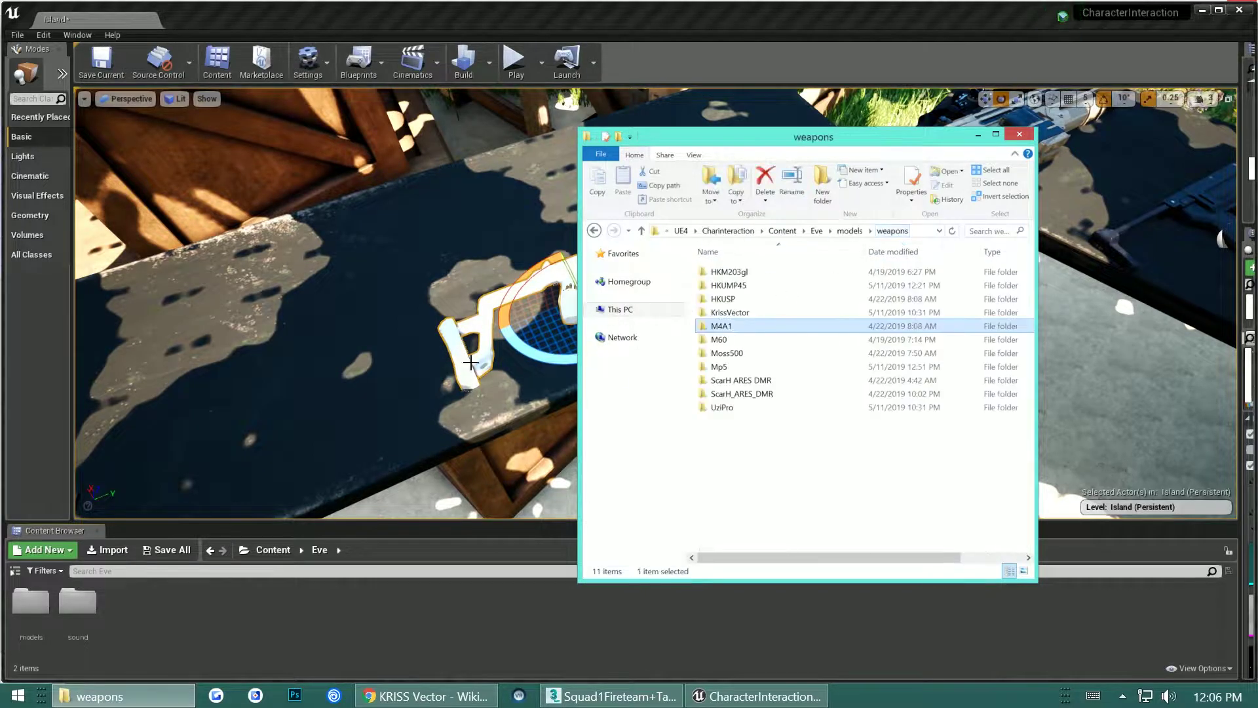
click(736, 314)
double_click(736, 312)
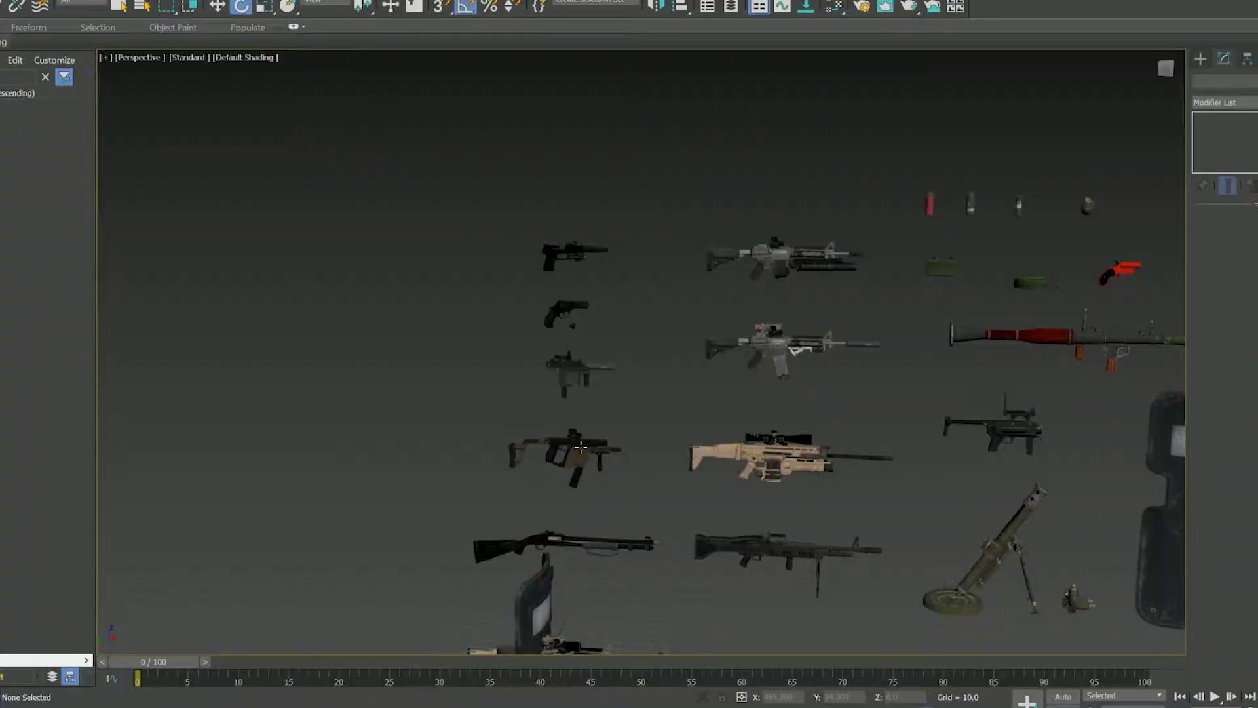
scroll(554, 453, up, 2)
scroll(593, 410, up, 3)
scroll(623, 385, up, 3)
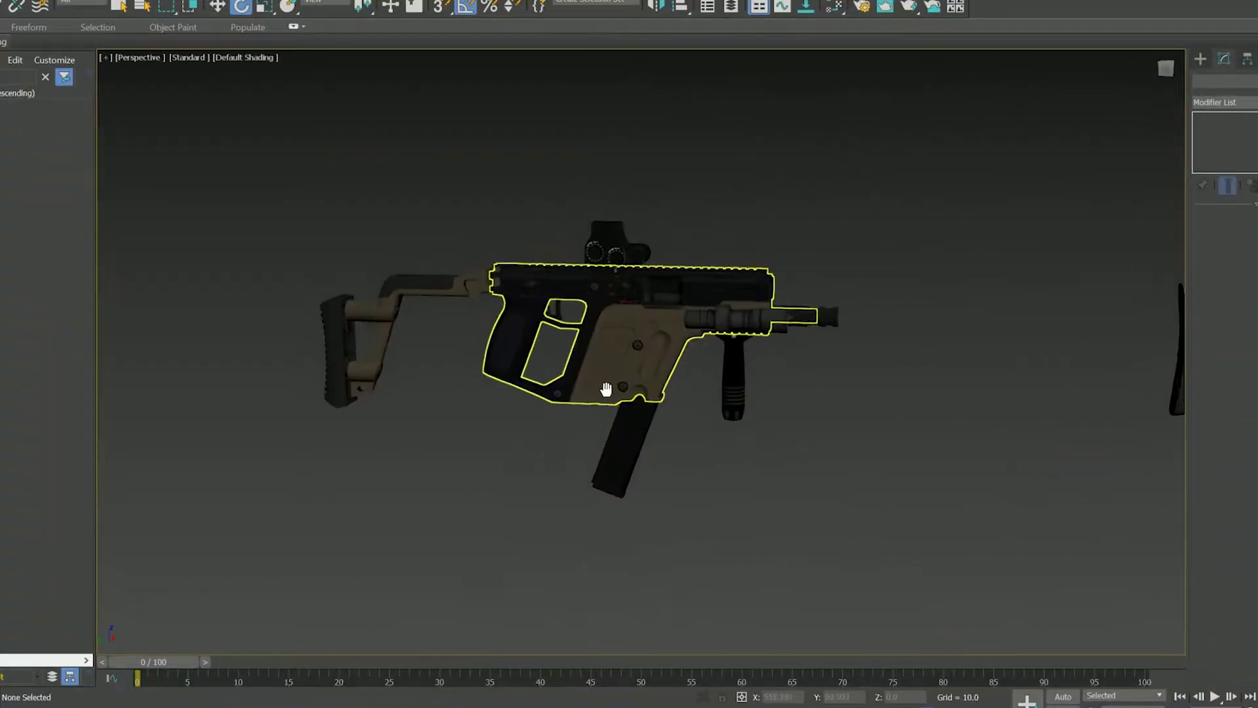
scroll(607, 384, up, 2)
scroll(652, 389, down, 5)
Step: Hide the riot shield and the sniper rifle
mouse_move(669, 481)
middle_down()
mouse_move(711, 391)
mouse_move(642, 342)
mouse_move(630, 307)
middle_up()
scroll(676, 397, up, 2)
click(615, 388)
key(w)
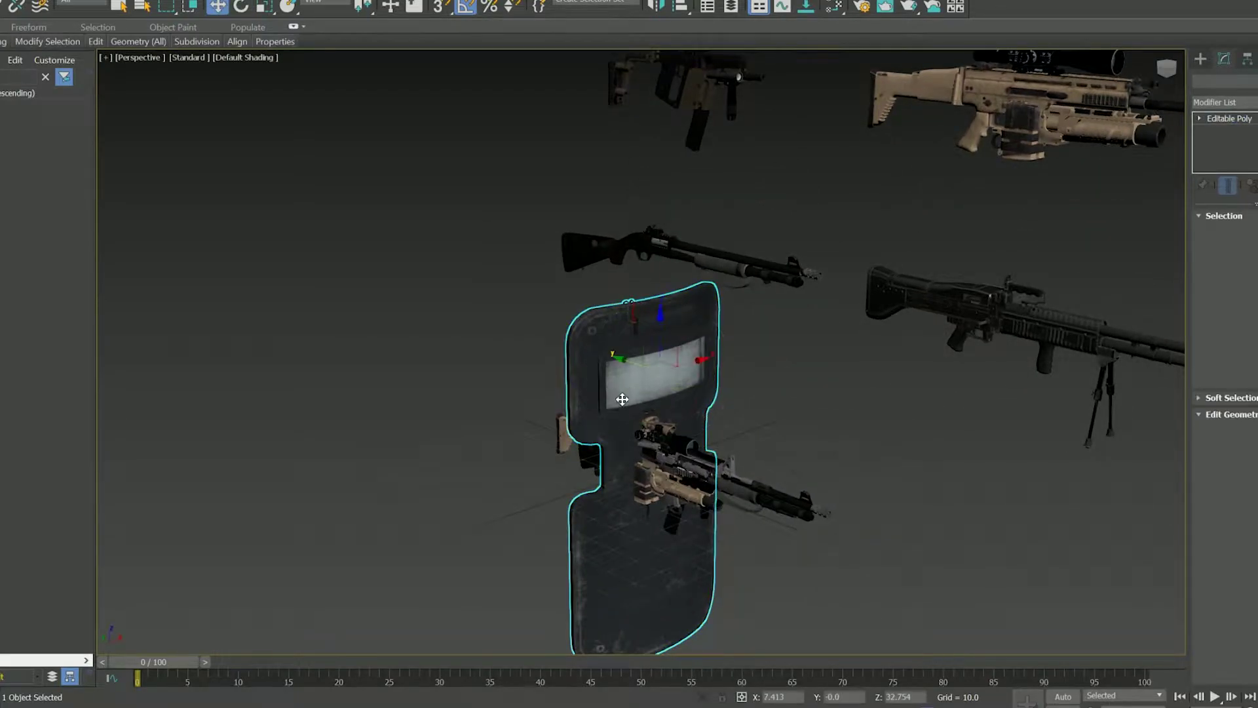
right_click(625, 390)
click(644, 359)
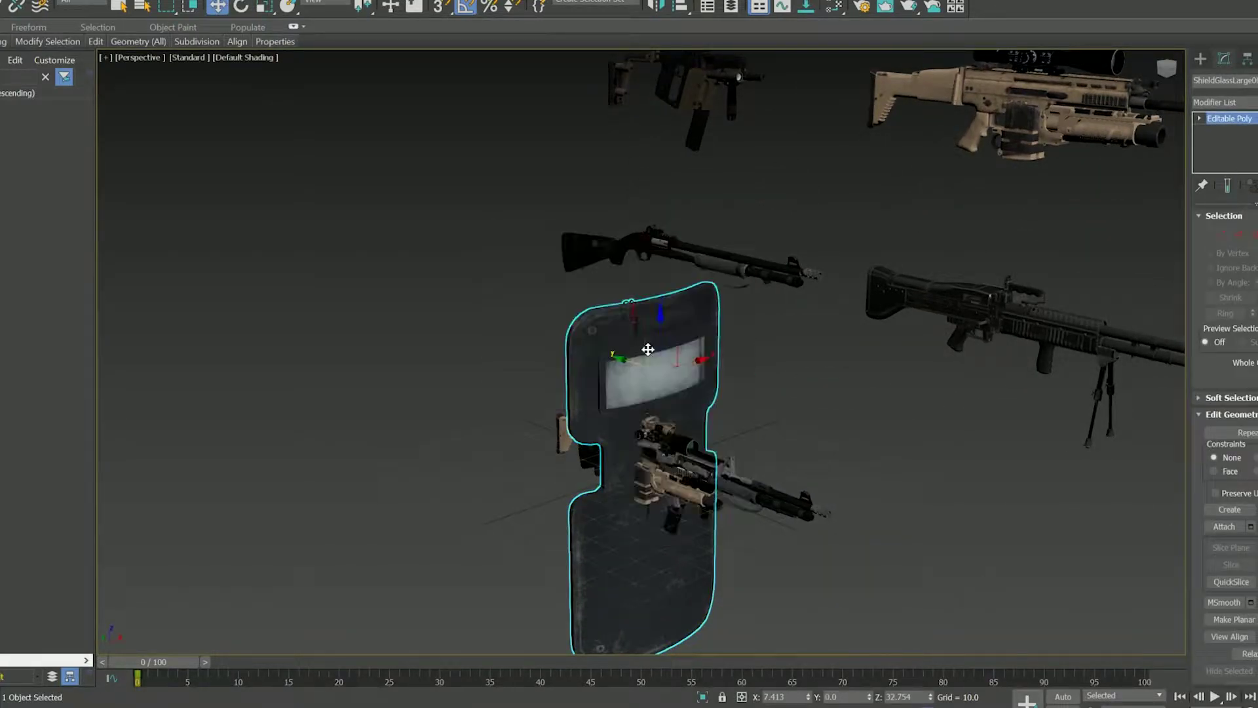
scroll(605, 406, up, 5)
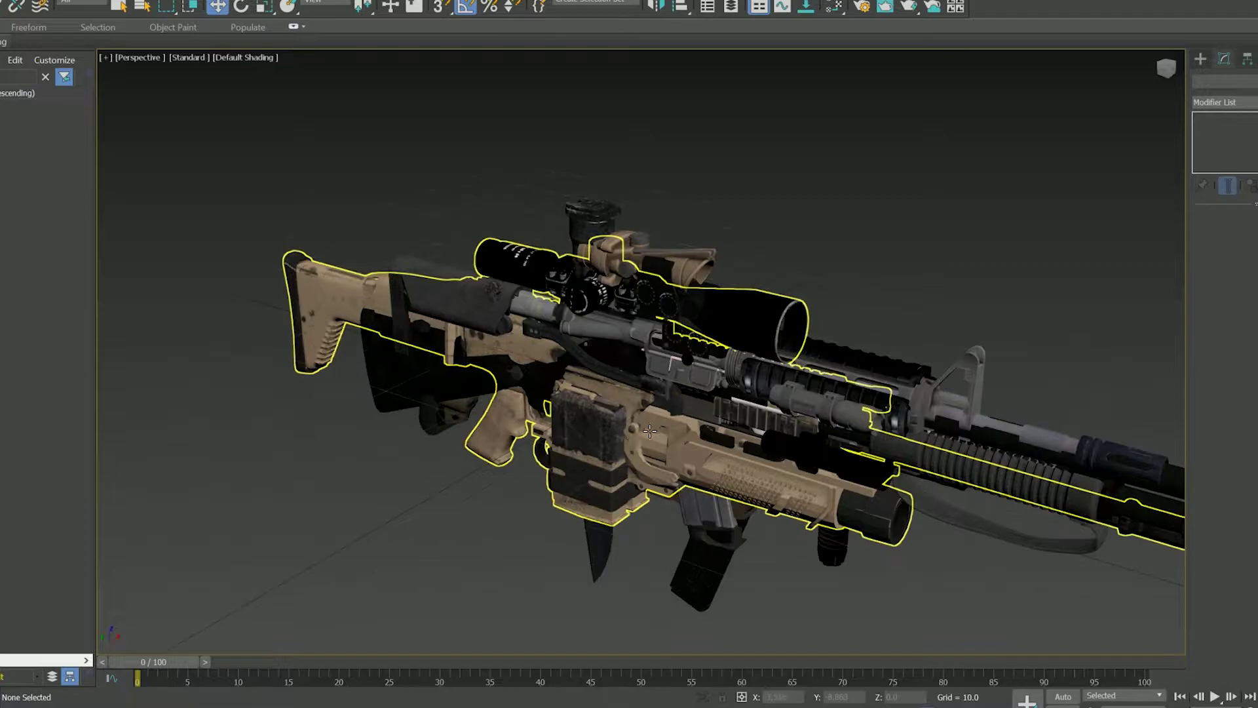
click(775, 471)
right_click(778, 471)
click(797, 432)
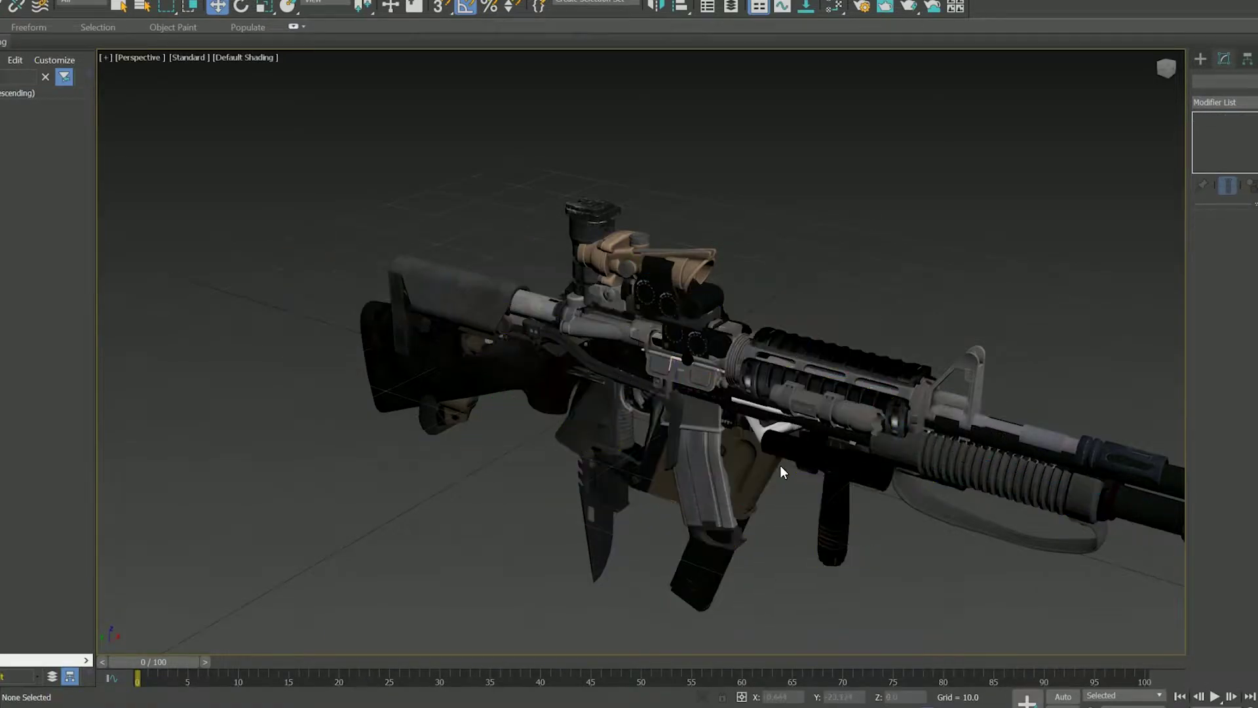
click(719, 455)
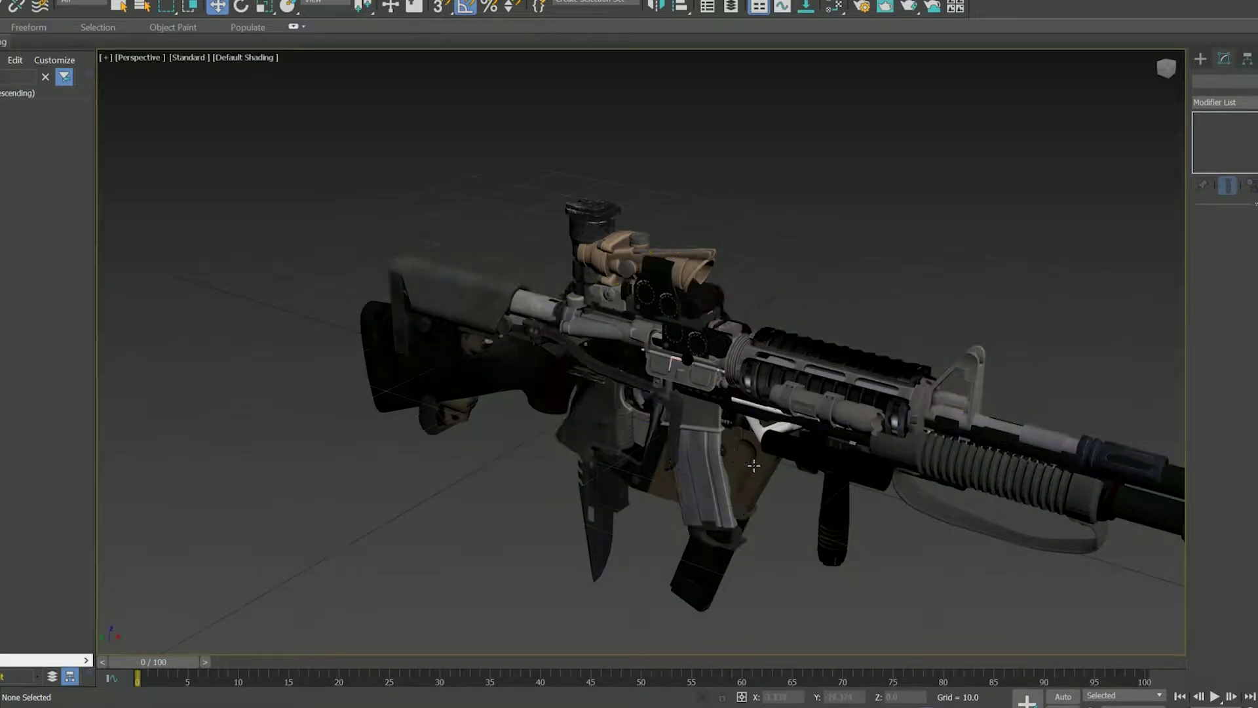
Step: Hide the long rifle, M4 rifle, bayonet and overlapping Uzi body part
click(977, 495)
click(985, 465)
right_click(989, 458)
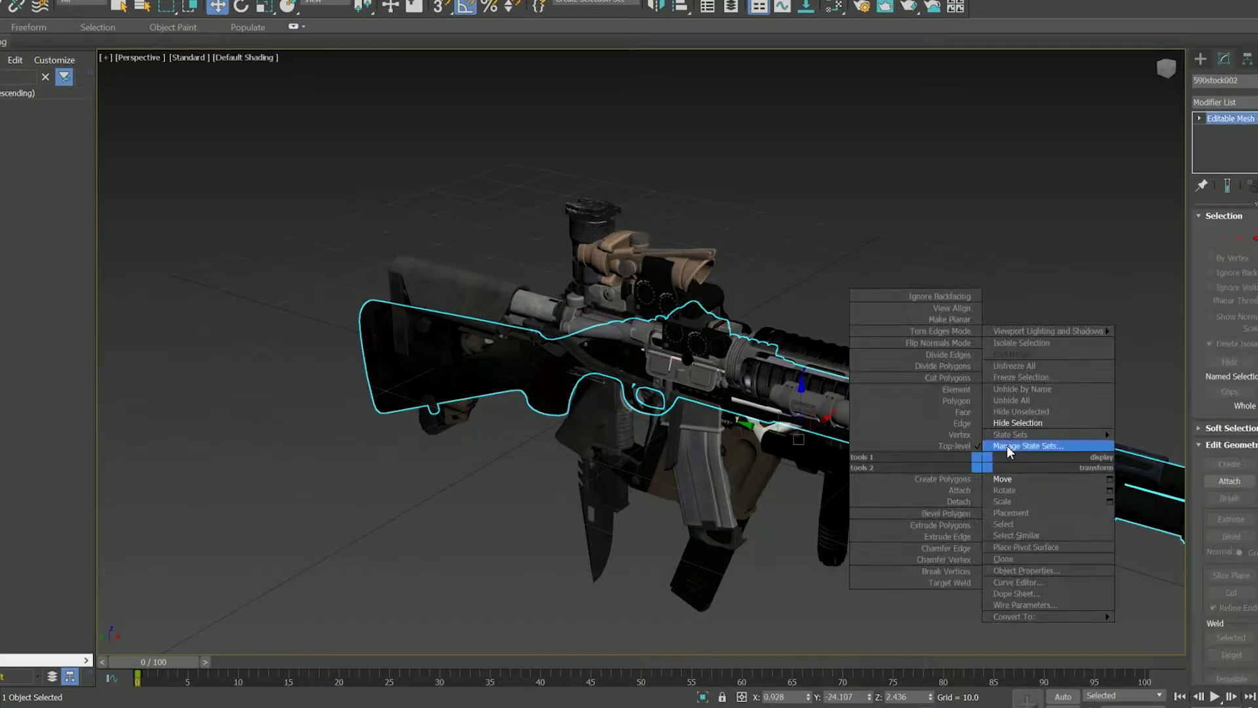
click(1076, 423)
click(782, 394)
right_click(782, 393)
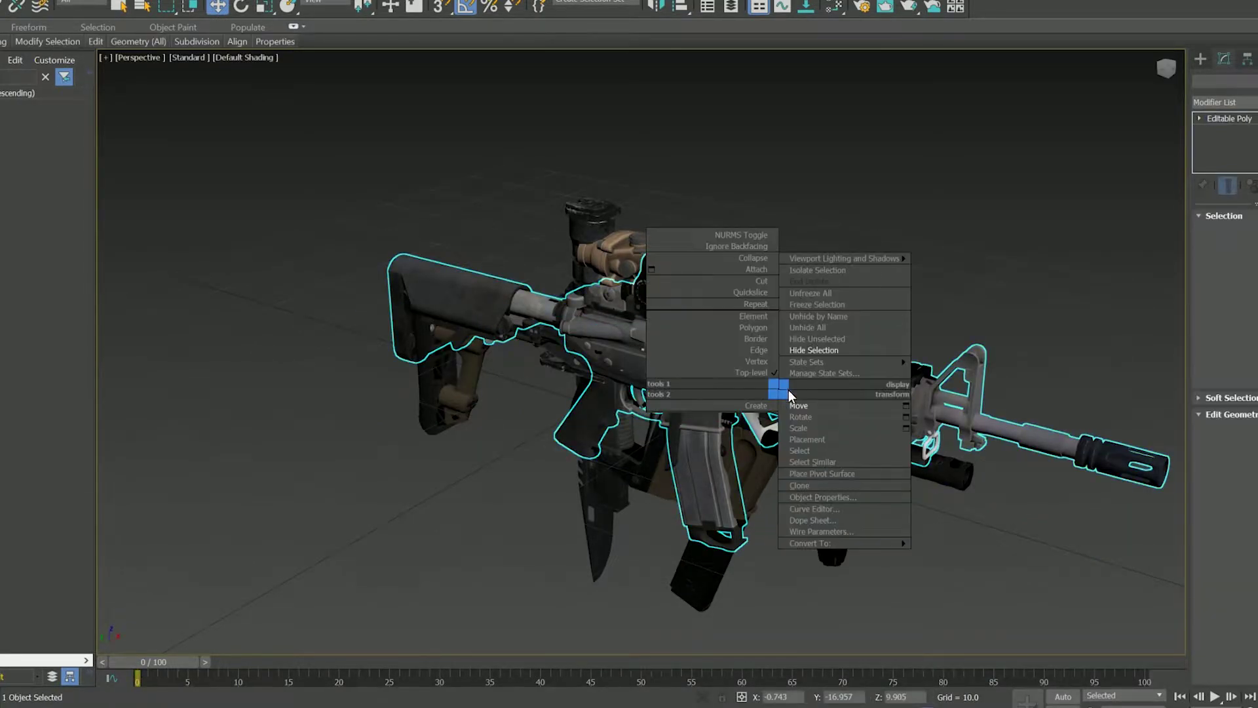
click(794, 361)
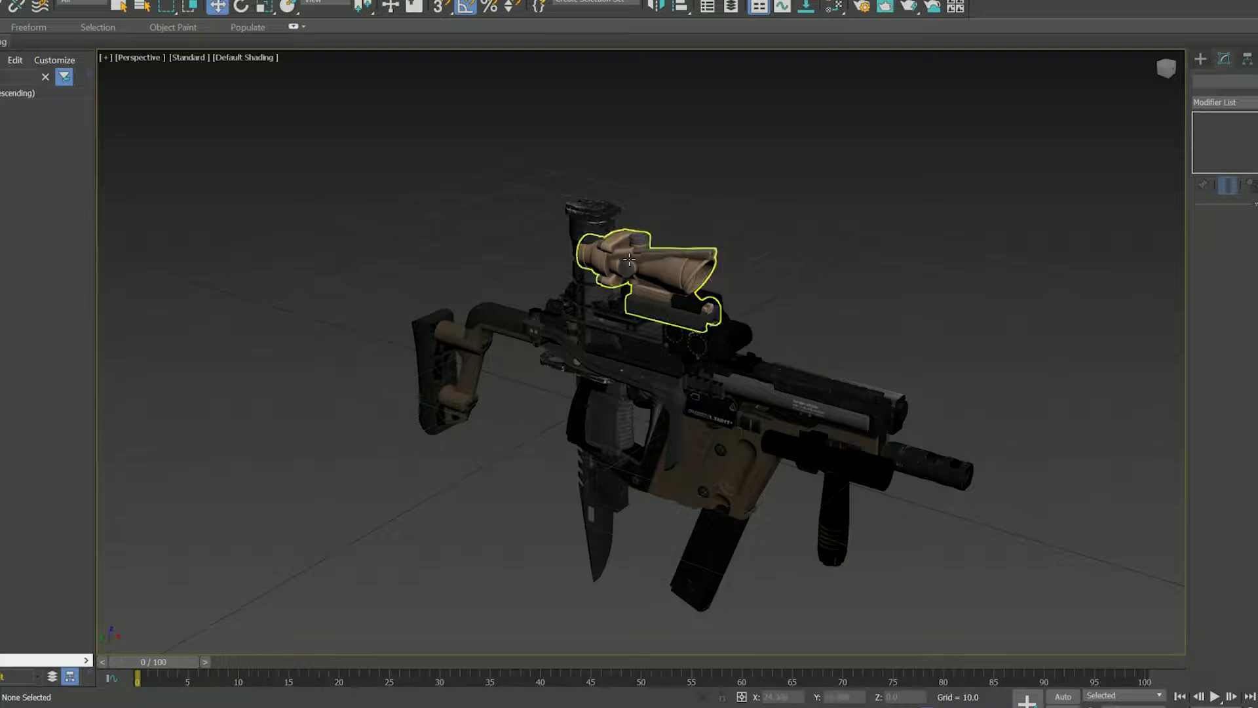
click(590, 208)
right_click(590, 208)
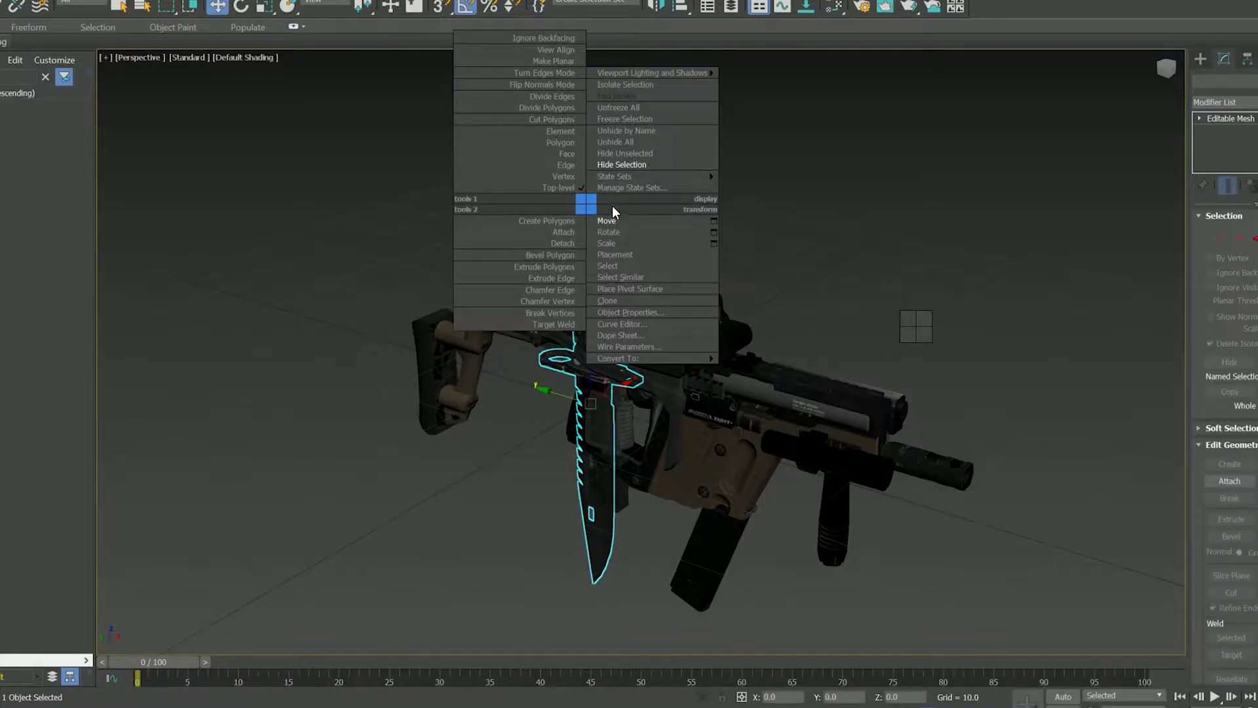
click(618, 162)
click(615, 499)
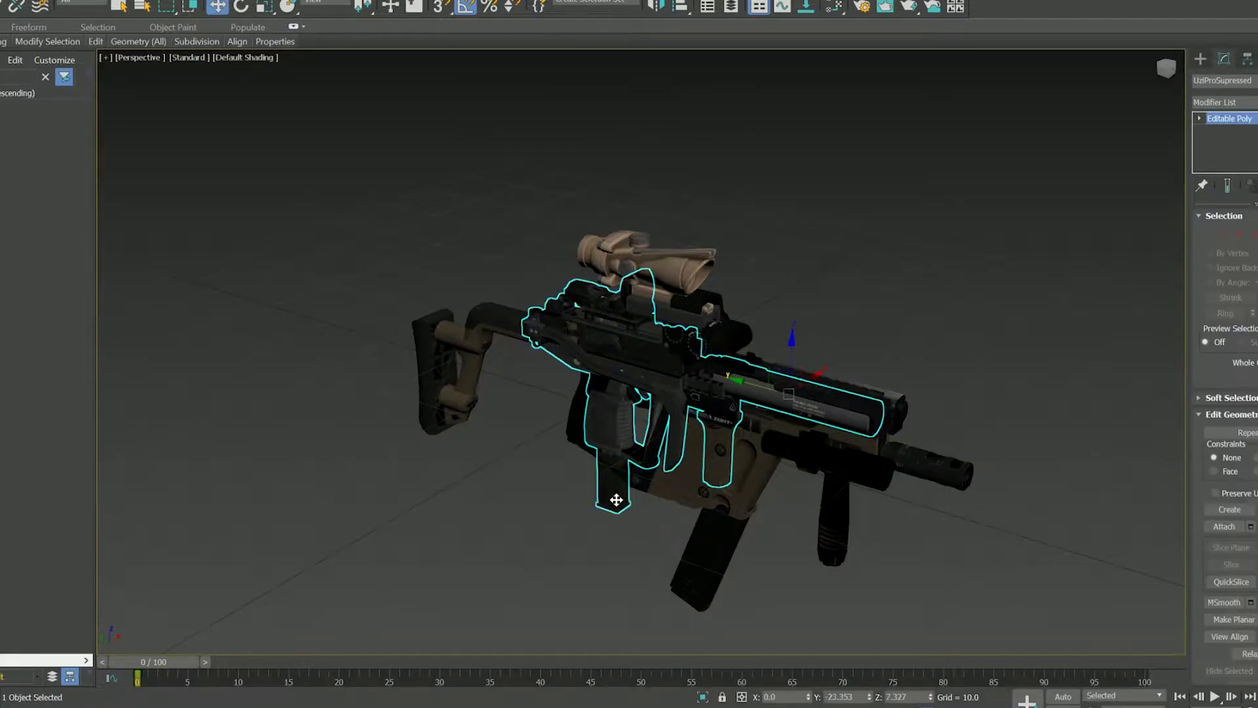
right_click(612, 497)
click(643, 459)
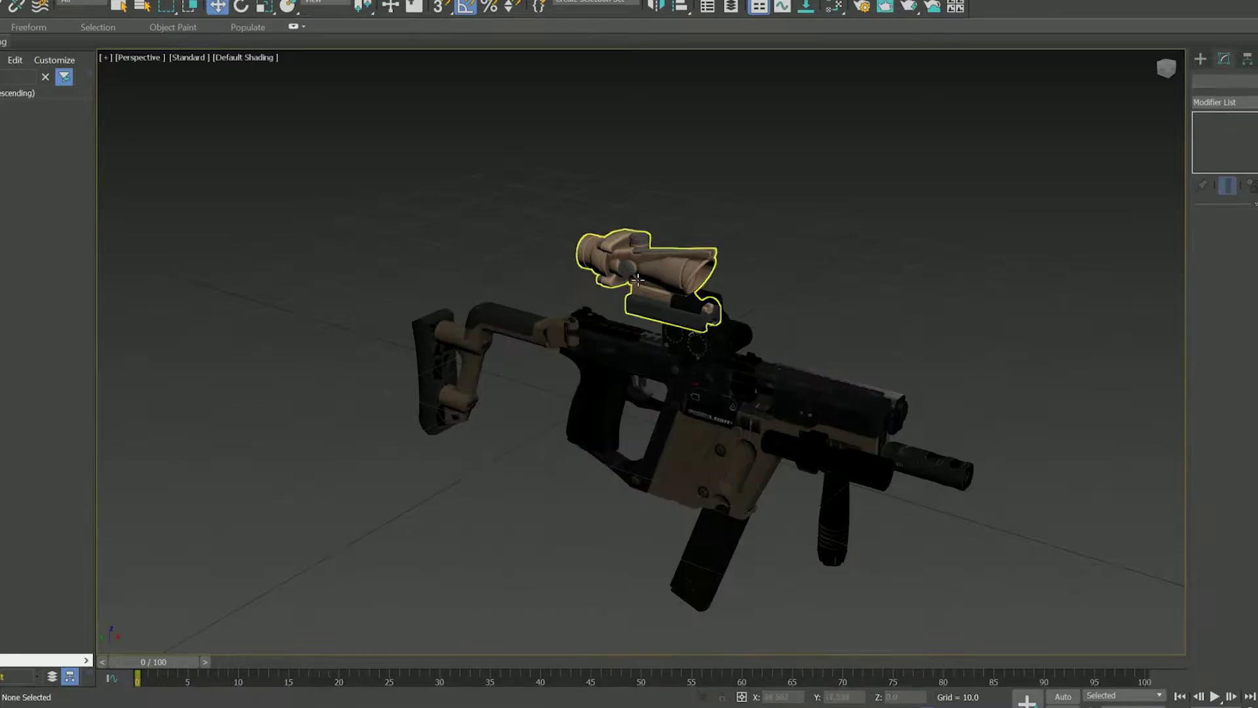
Step: Hide the tan scope and the overlapping receiver part
click(640, 266)
right_click(640, 264)
click(673, 228)
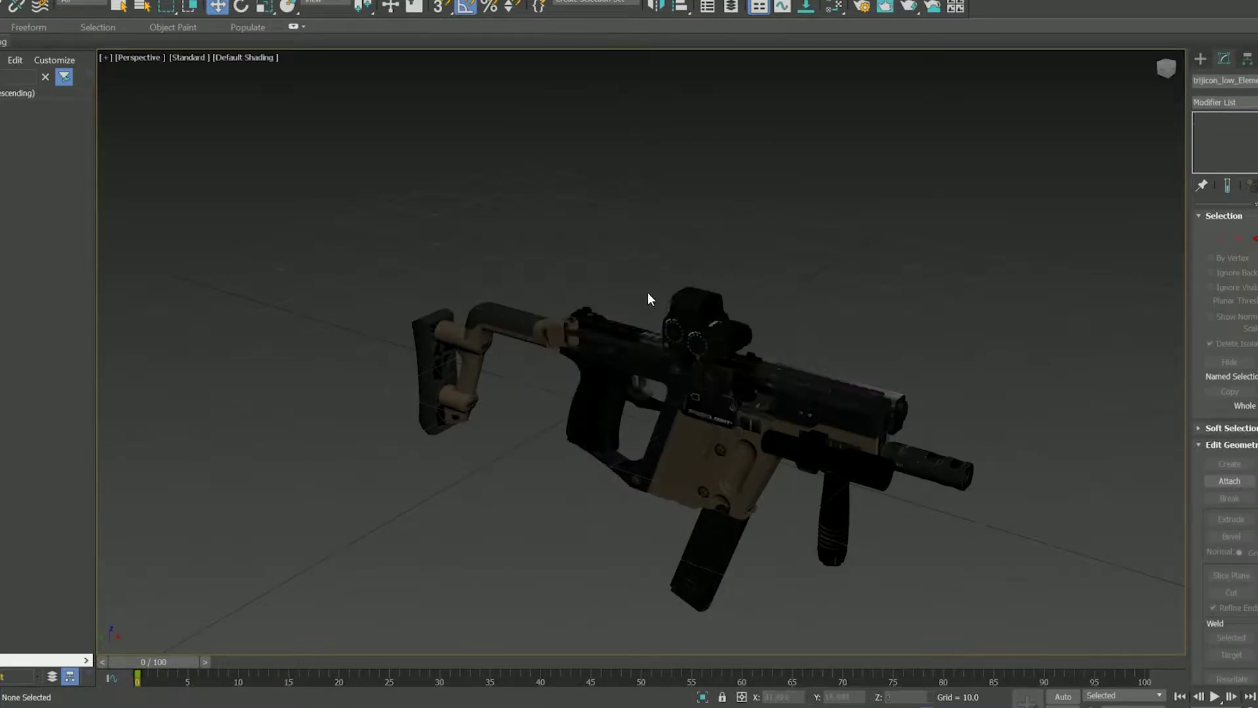
mouse_move(648, 292)
middle_down()
mouse_move(736, 315)
mouse_move(738, 221)
middle_up()
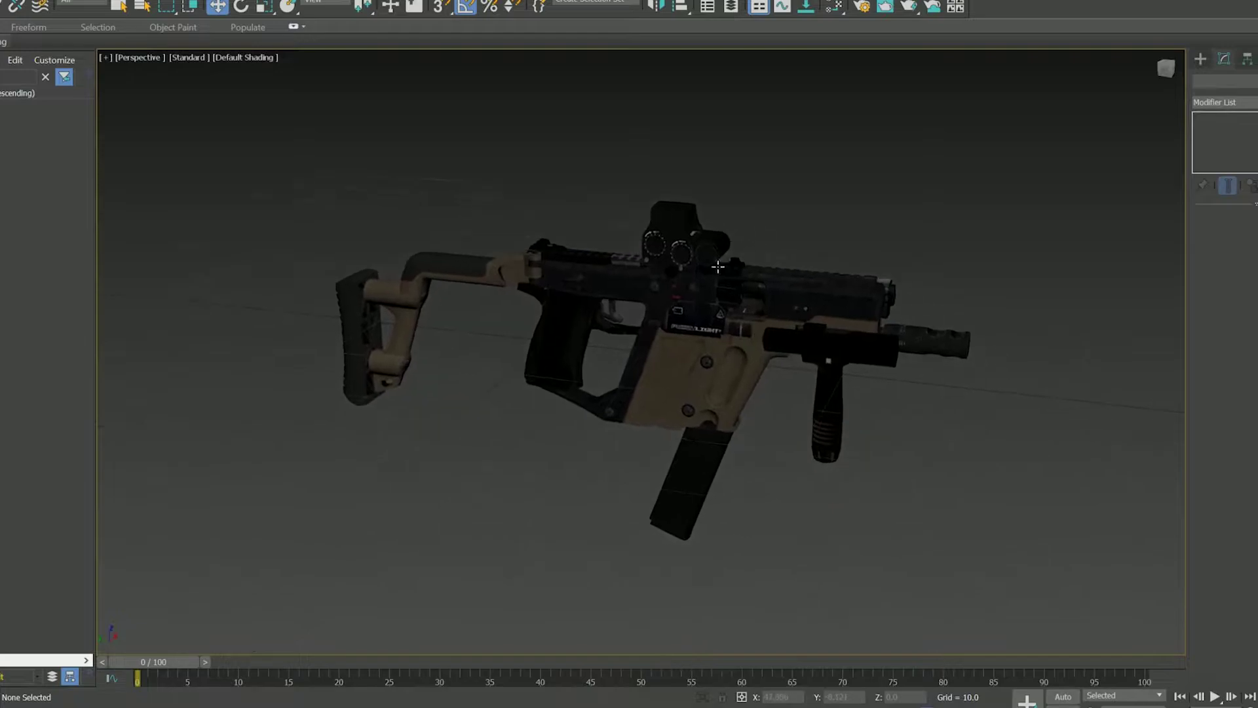
scroll(645, 281, up, 4)
scroll(530, 421, up, 1)
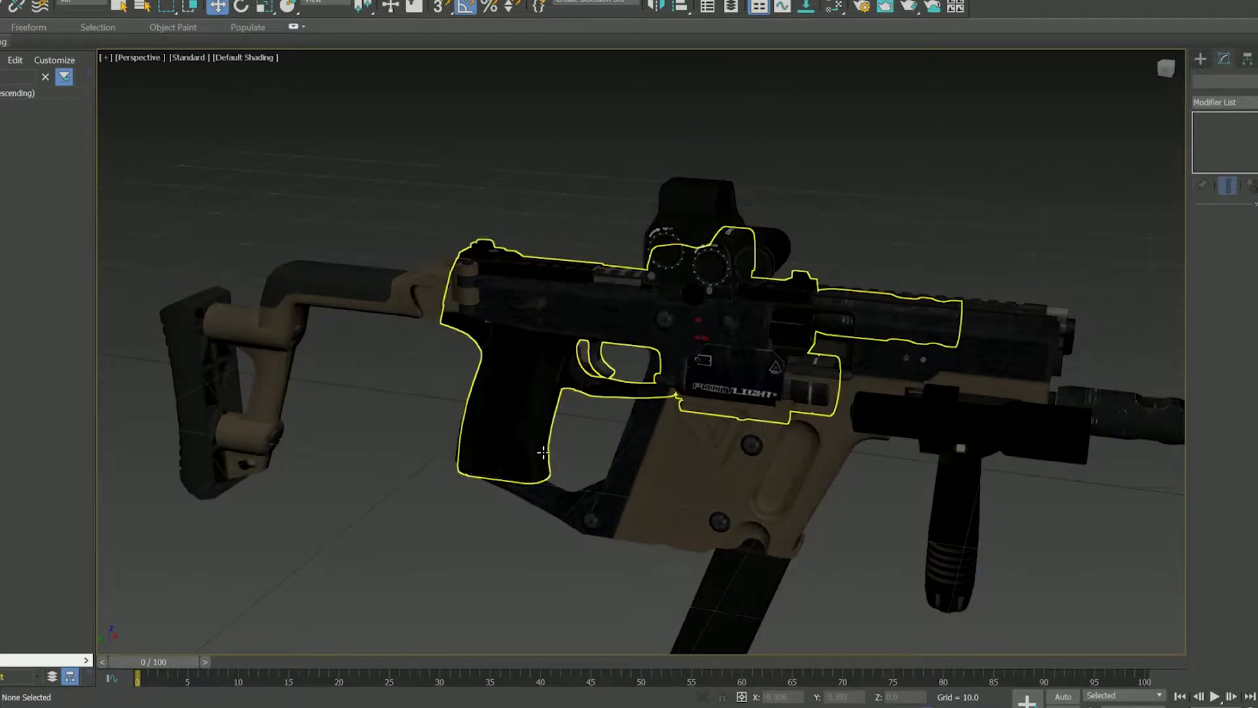
click(542, 451)
right_click(540, 418)
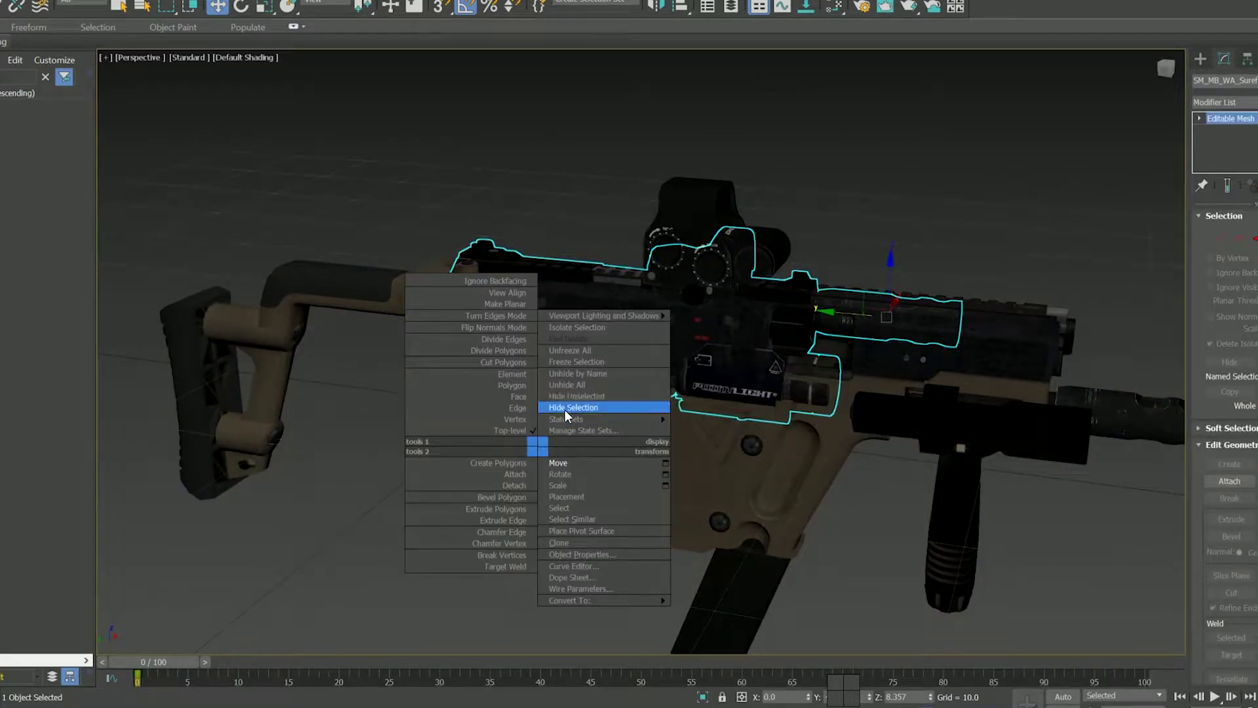
click(564, 412)
Step: Hide the rail flashlight, frame the Kriss Vector with Z and orbit around it
mouse_move(667, 430)
alt+middle_down()
mouse_move(722, 429)
mouse_move(674, 364)
mouse_move(498, 365)
mouse_move(283, 244)
alt+middle_up()
click(658, 353)
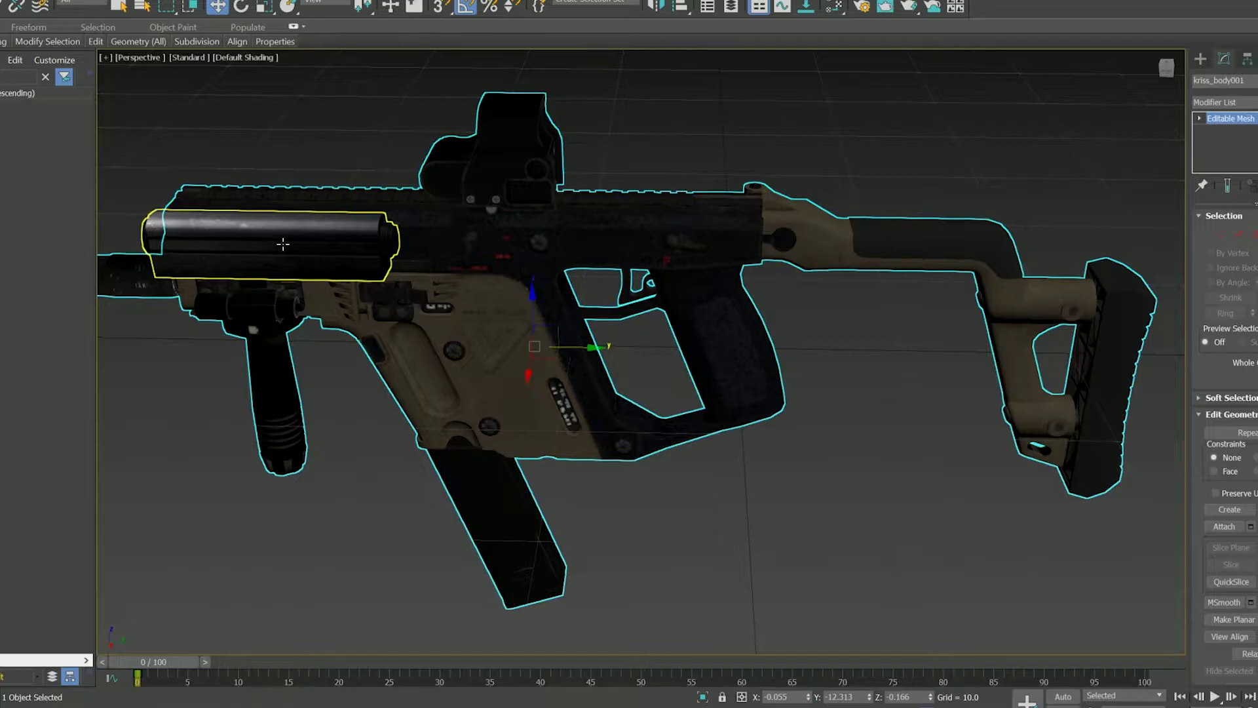
right_click(281, 245)
click(306, 200)
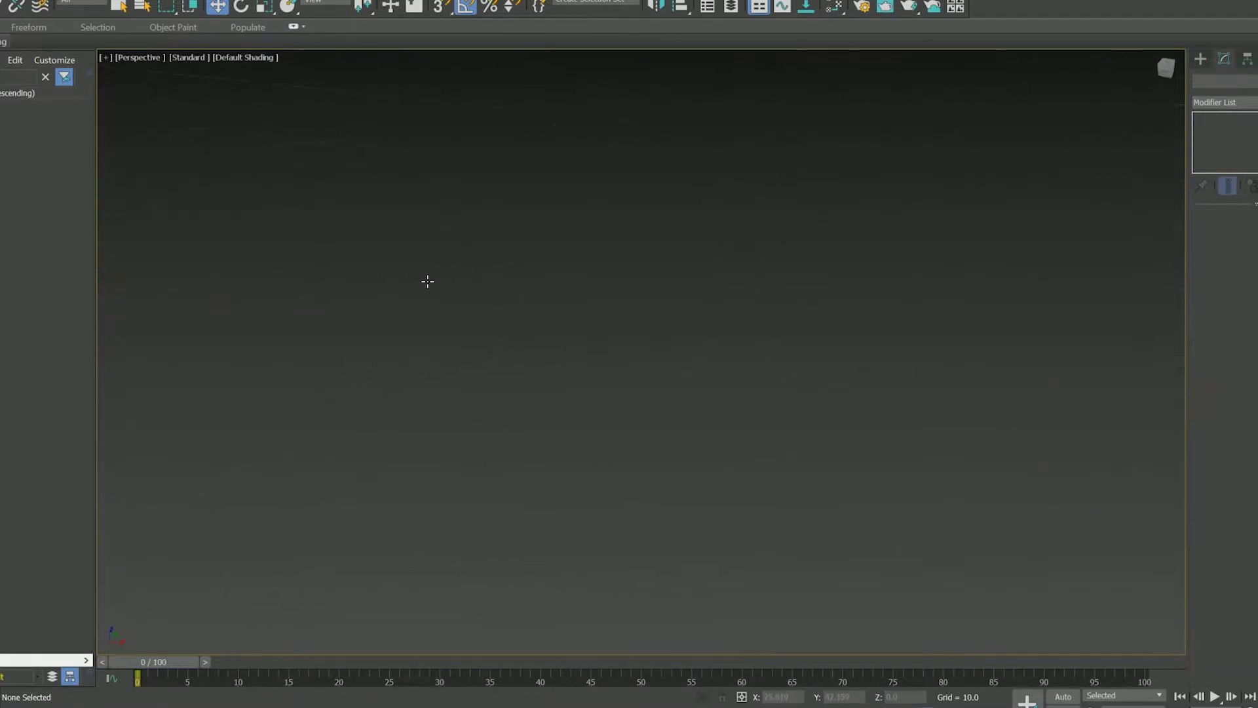
key(z)
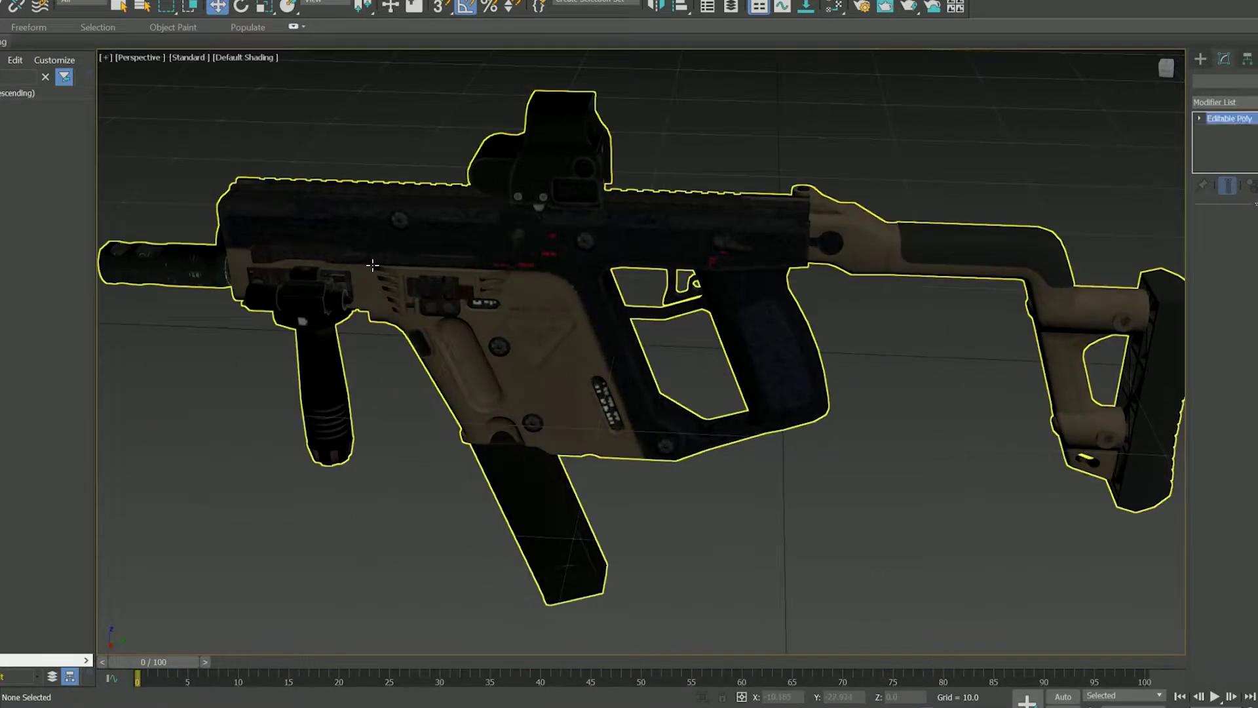
click(372, 264)
mouse_move(385, 273)
alt+middle_down()
mouse_move(571, 277)
mouse_move(563, 312)
alt+middle_up()
scroll(571, 276, down, 1)
scroll(575, 277, down, 4)
scroll(561, 295, up, 3)
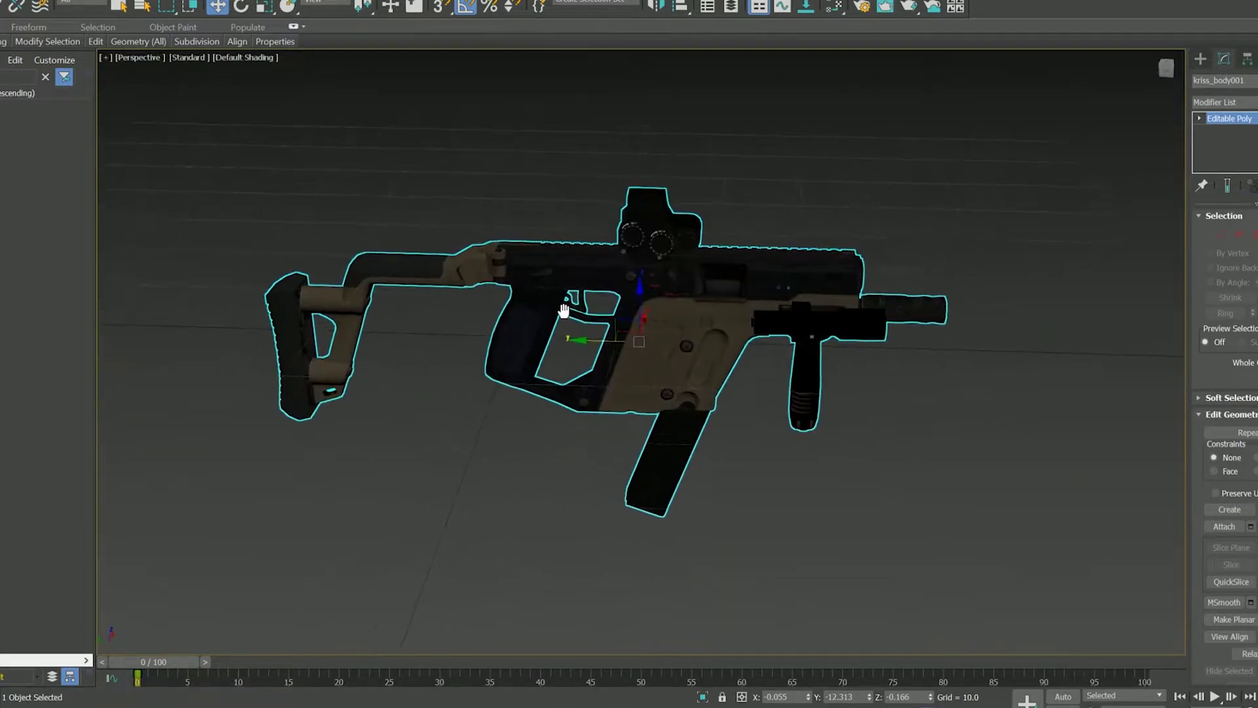
scroll(573, 312, up, 2)
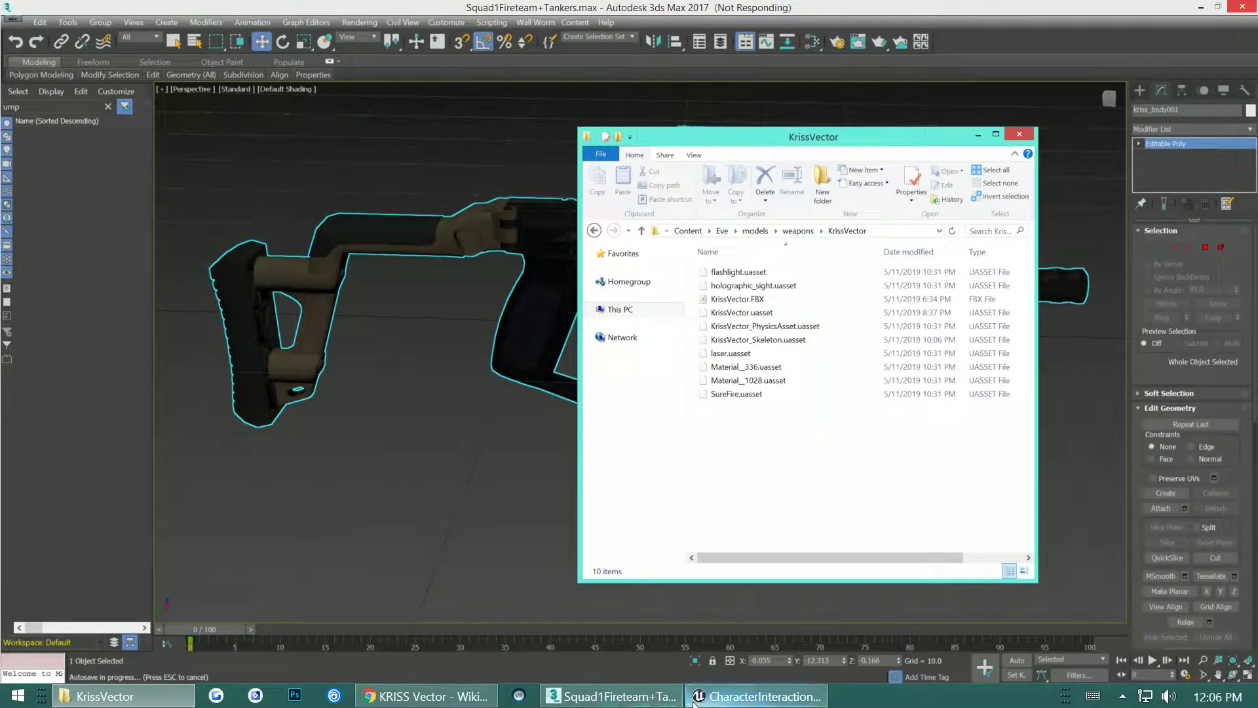
Step: In the Content Browser, open Content > Interaction > Blueprints > InteractionObjects > Items
click(758, 696)
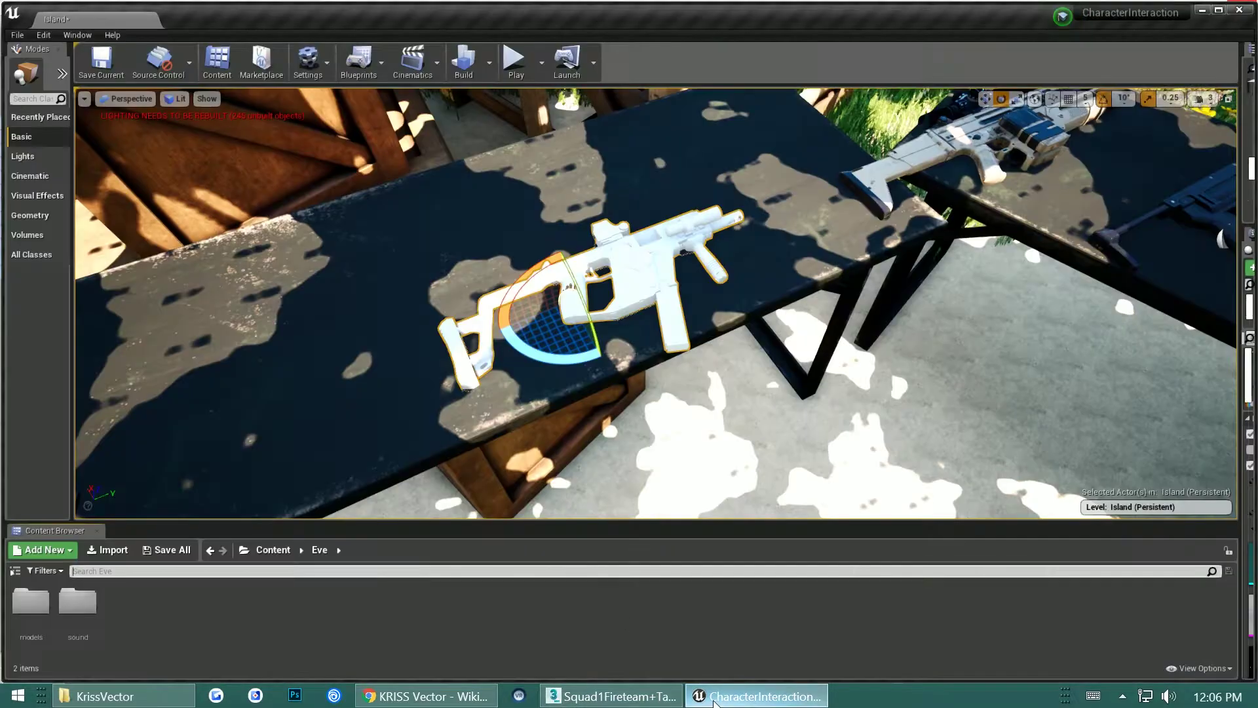
click(275, 551)
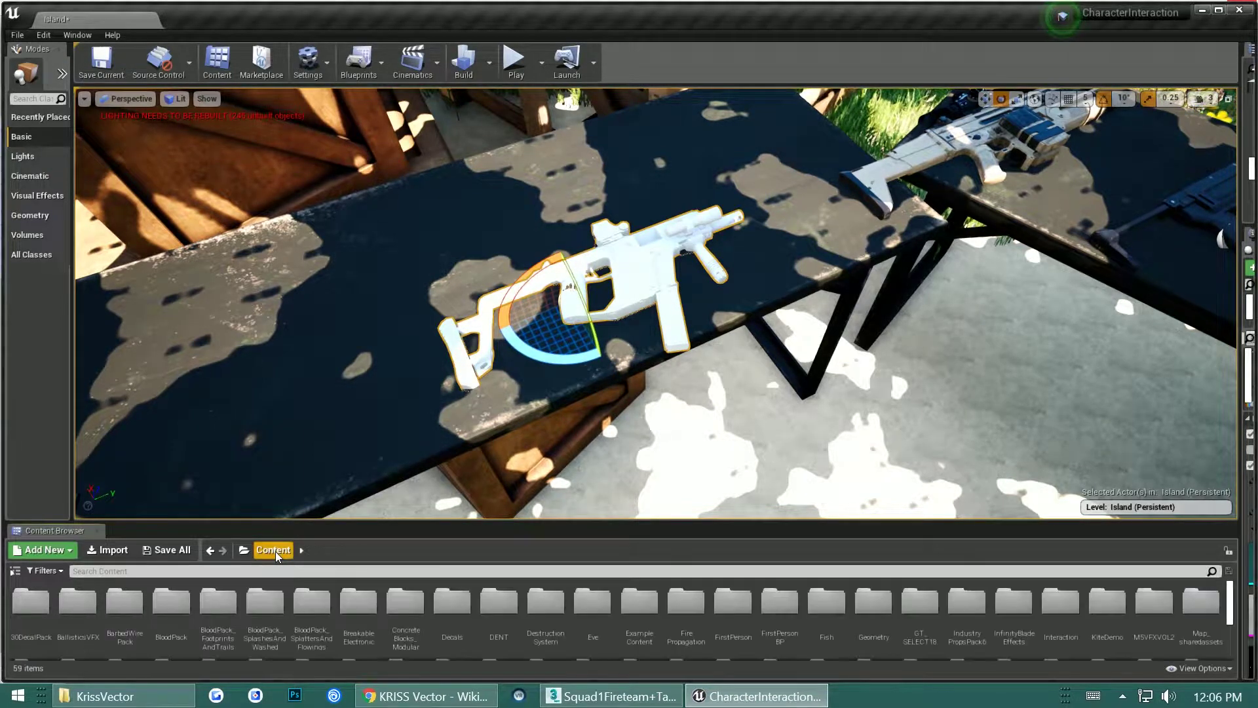
drag(494, 514, 413, 427)
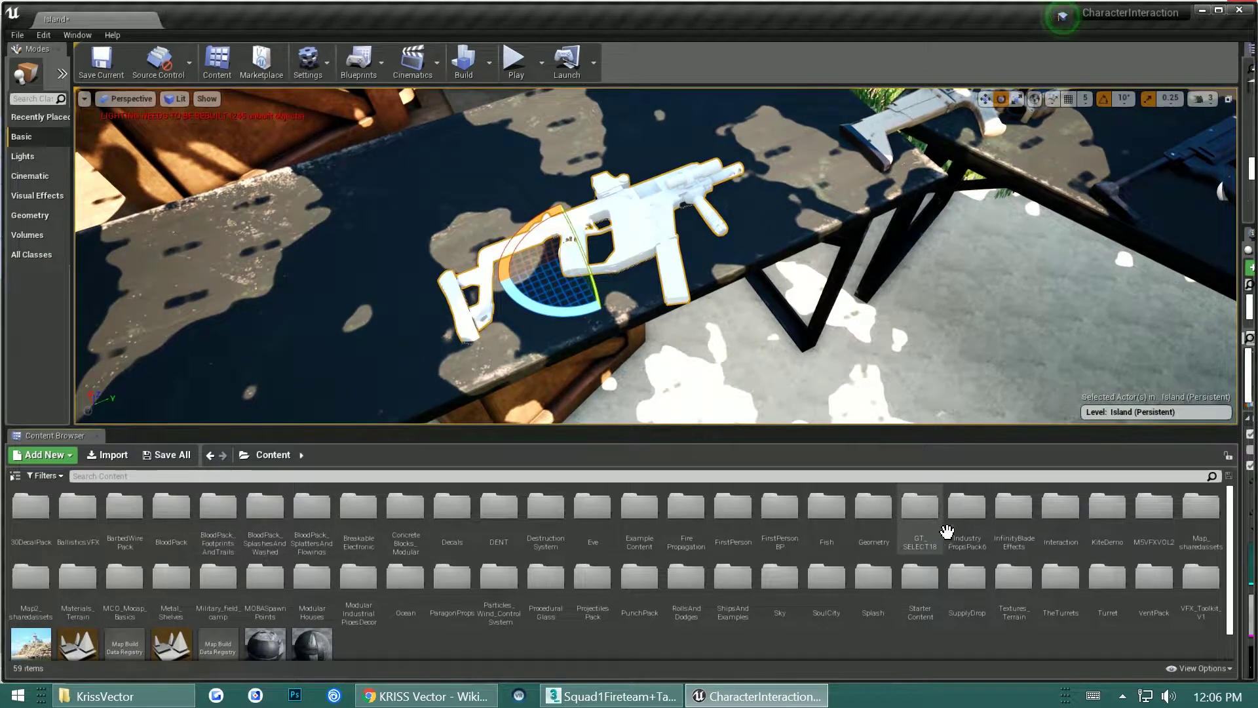
click(1061, 522)
double_click(1062, 522)
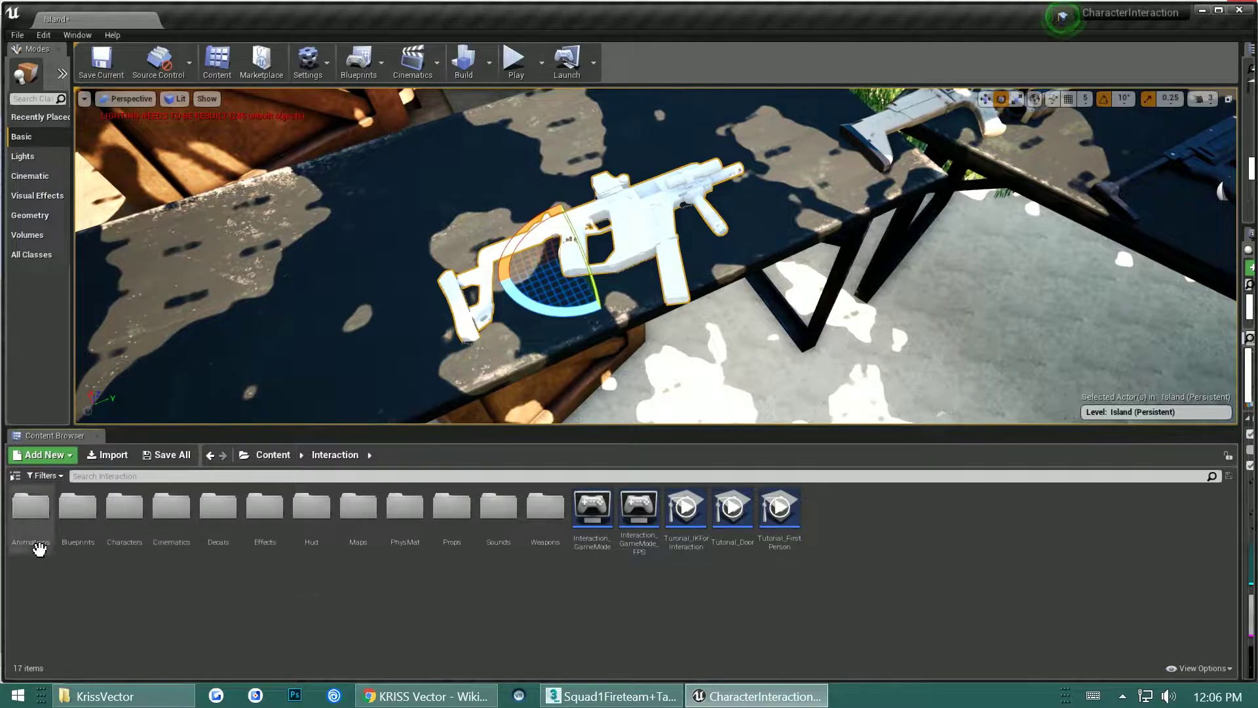
double_click(77, 512)
double_click(76, 511)
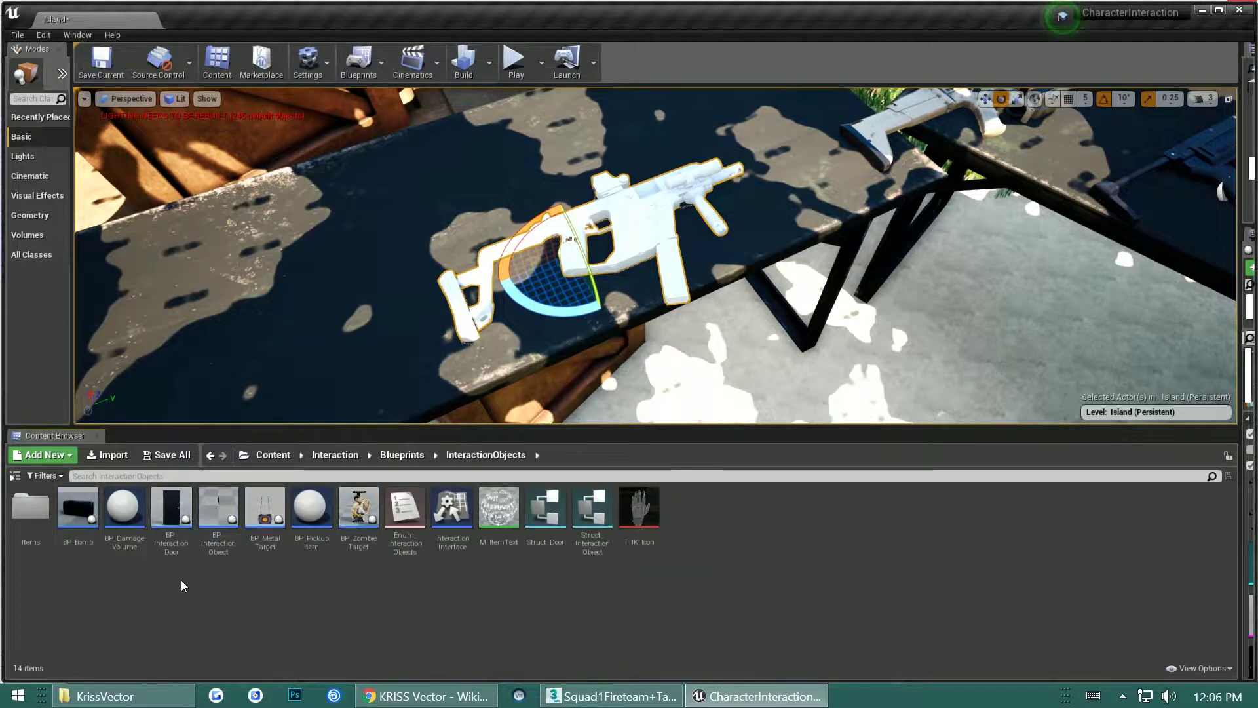
double_click(30, 506)
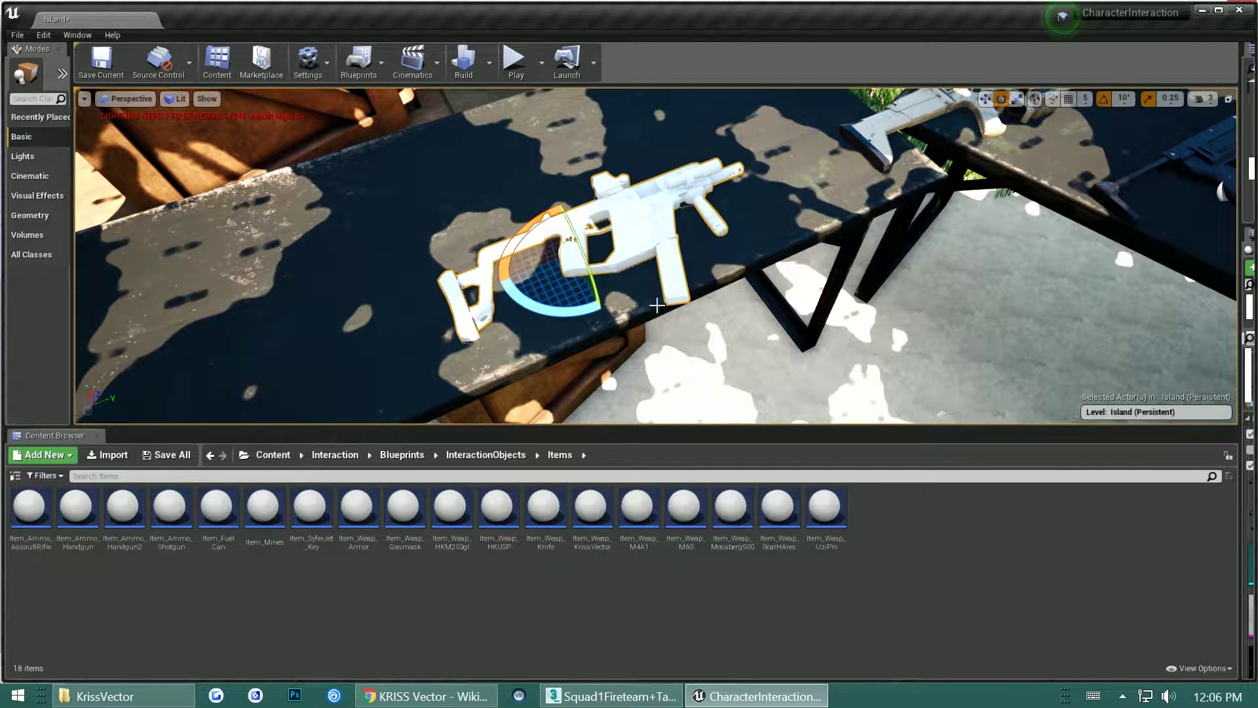
click(741, 315)
click(622, 239)
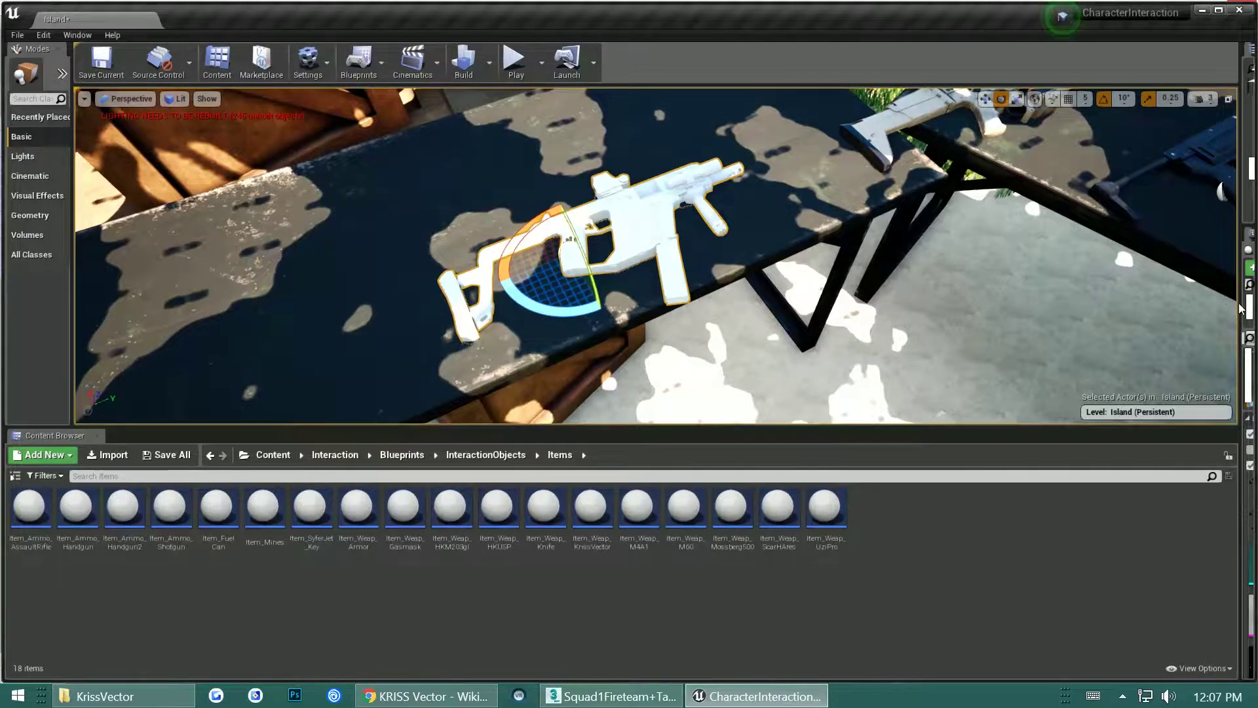
Step: Widen the right-side panels to show Item_Weap_KrissVector's Item Settings
drag(1242, 305, 958, 305)
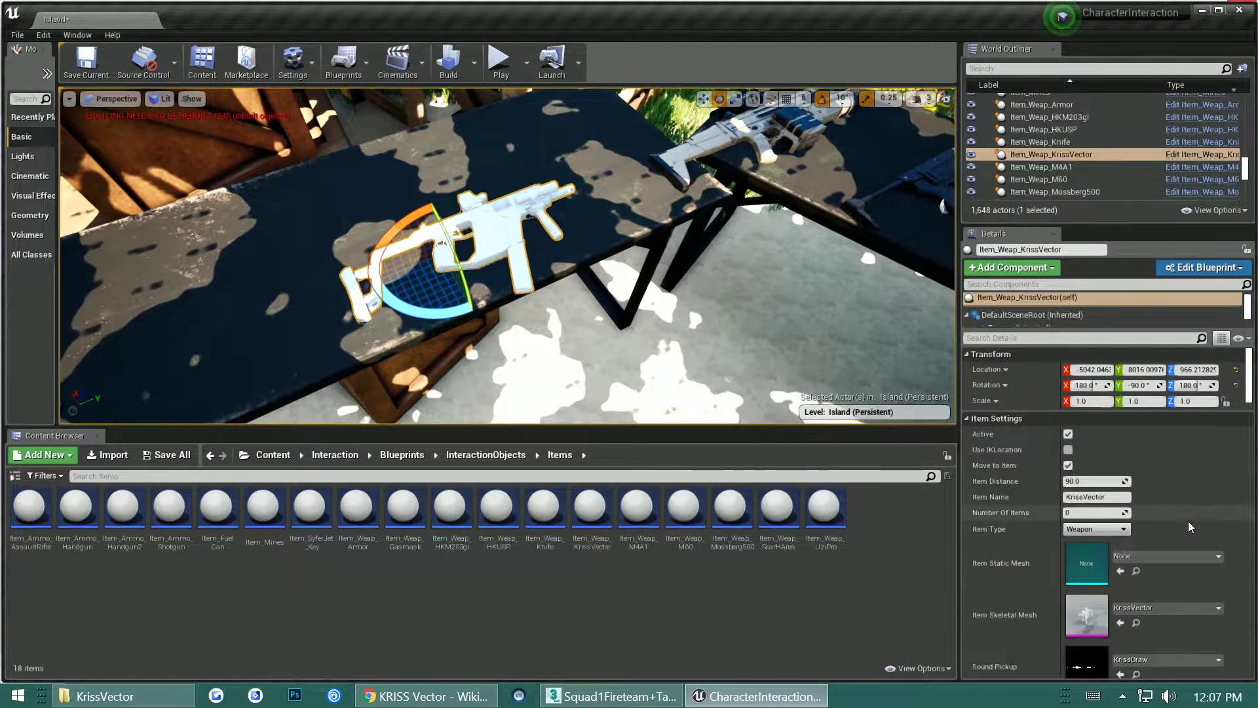
scroll(1189, 525, down, 2)
scroll(1190, 528, down, 1)
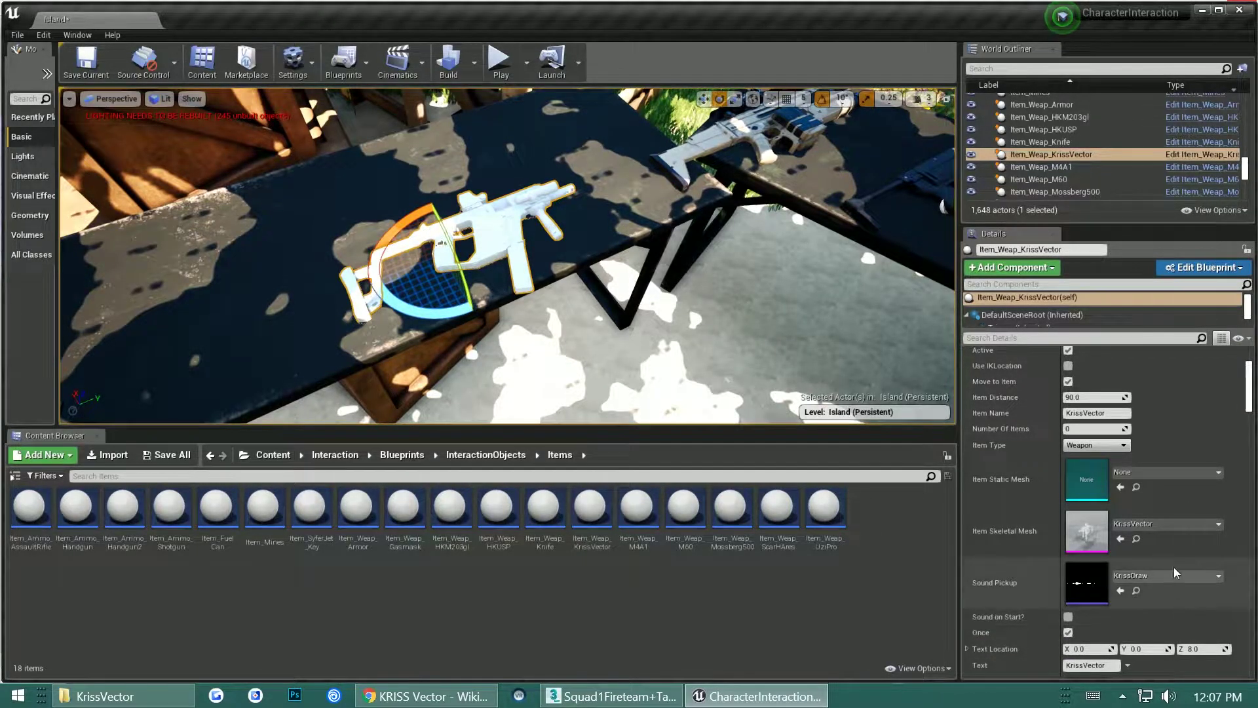
scroll(1165, 541, up, 3)
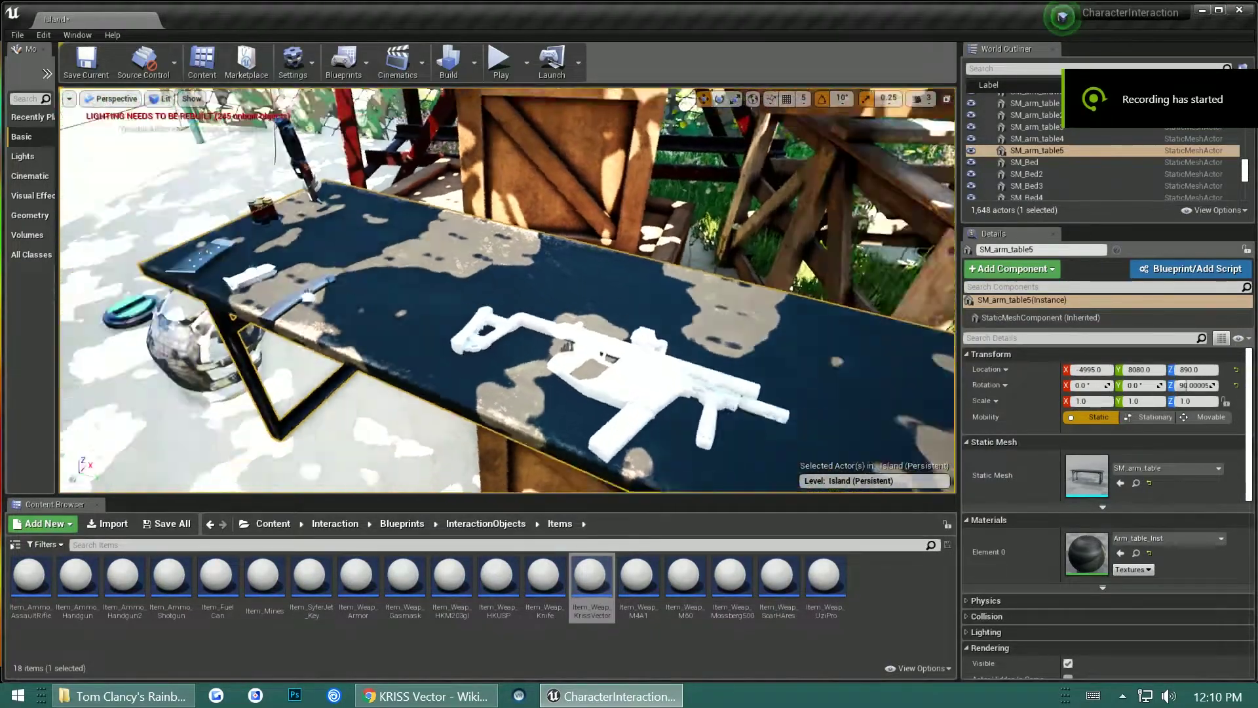
Step: Navigate Blueprints > Pawn > Player and open Character_Pawn_FPS in the Blueprint Editor
right_drag(507, 289, 393, 296)
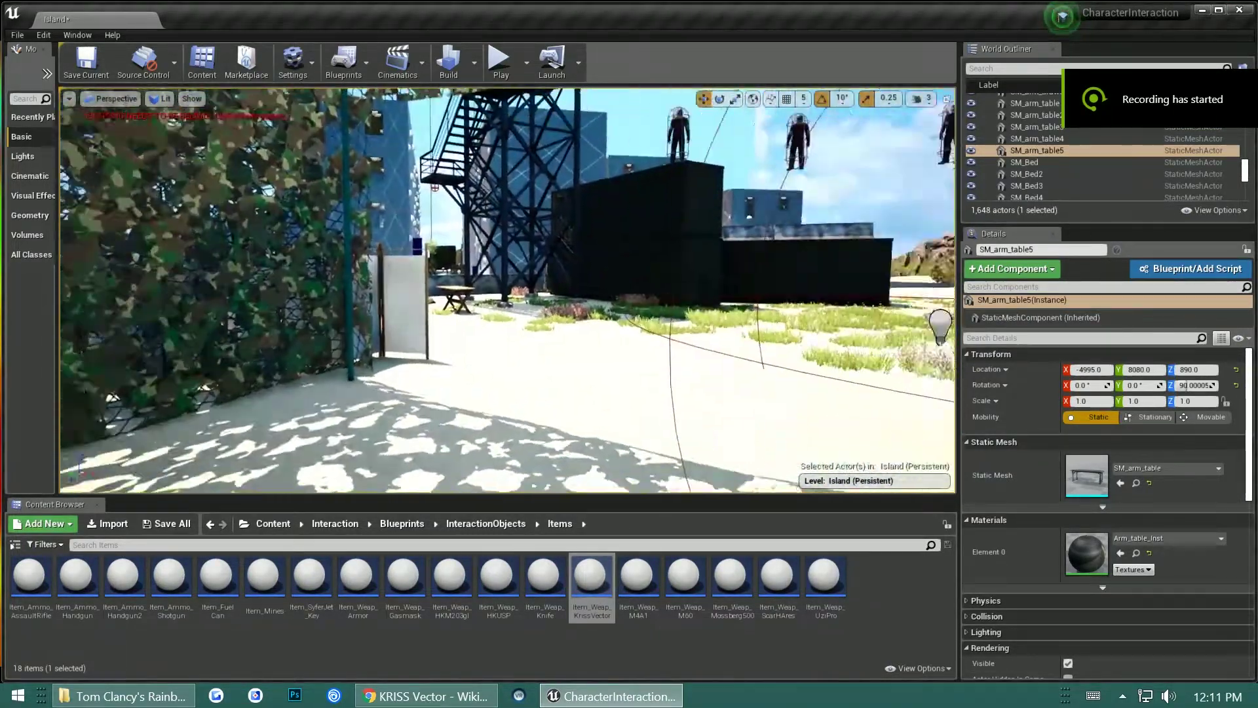
key(f)
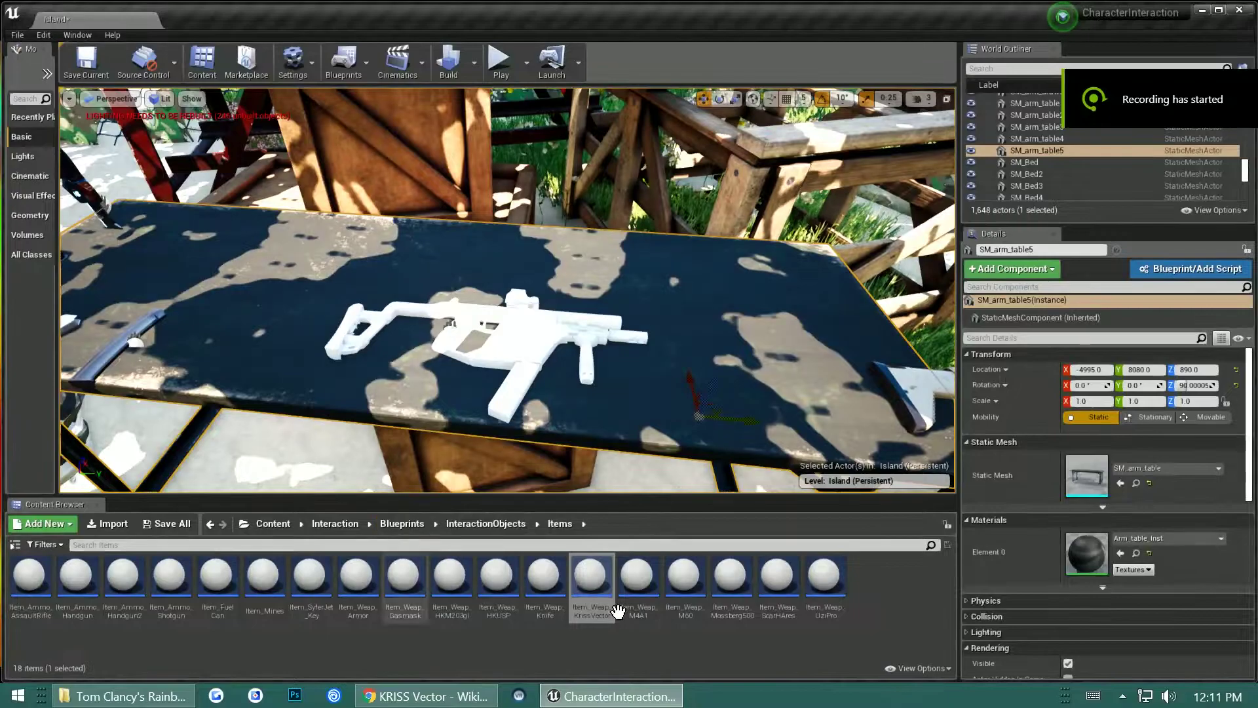
click(393, 524)
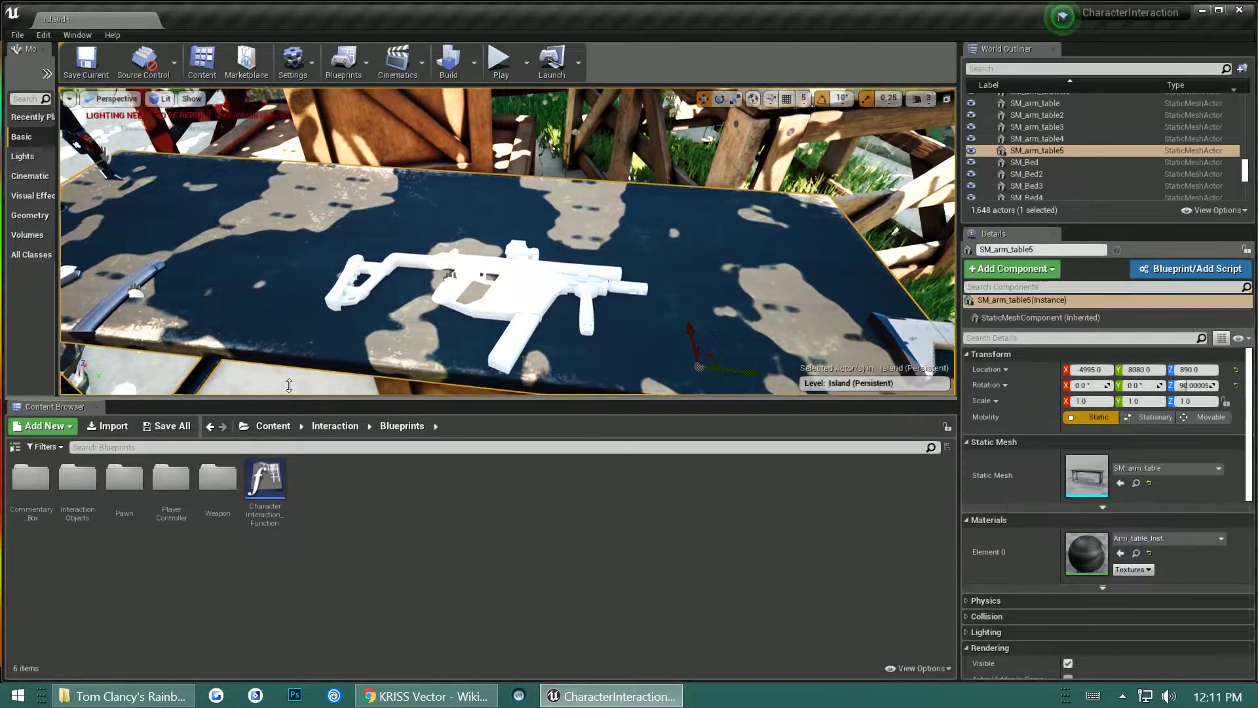
drag(308, 498, 294, 364)
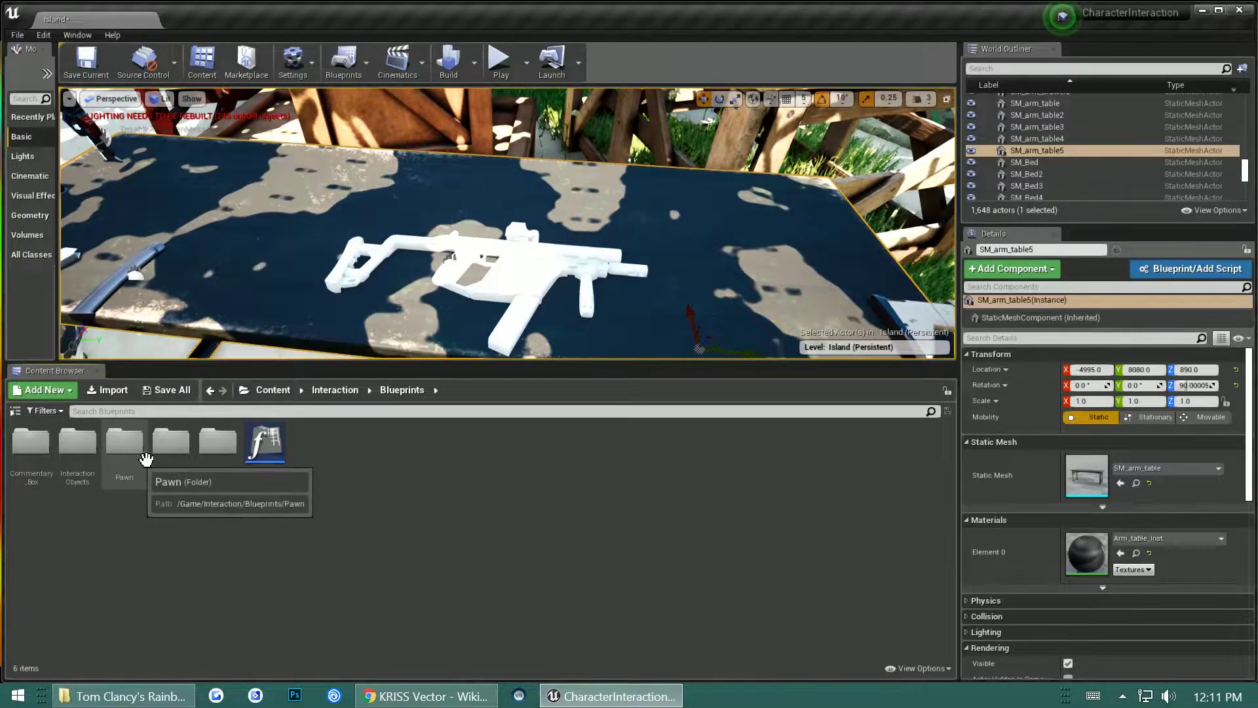
double_click(133, 454)
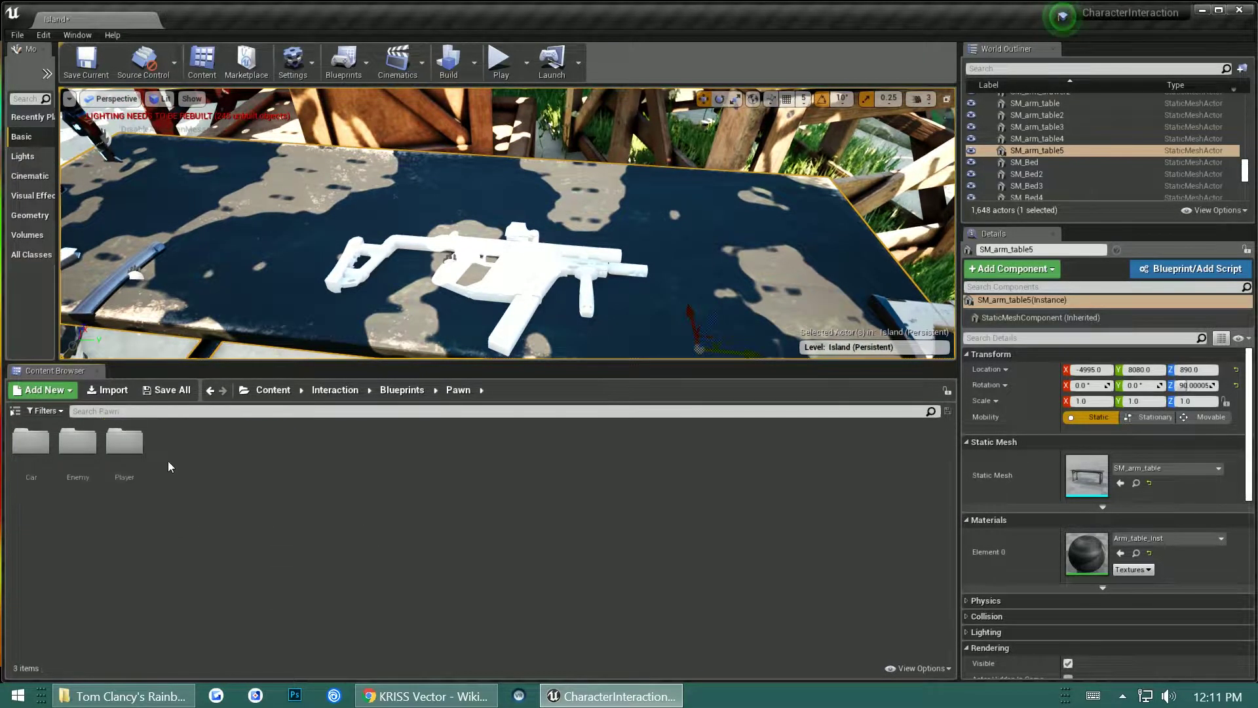
click(401, 389)
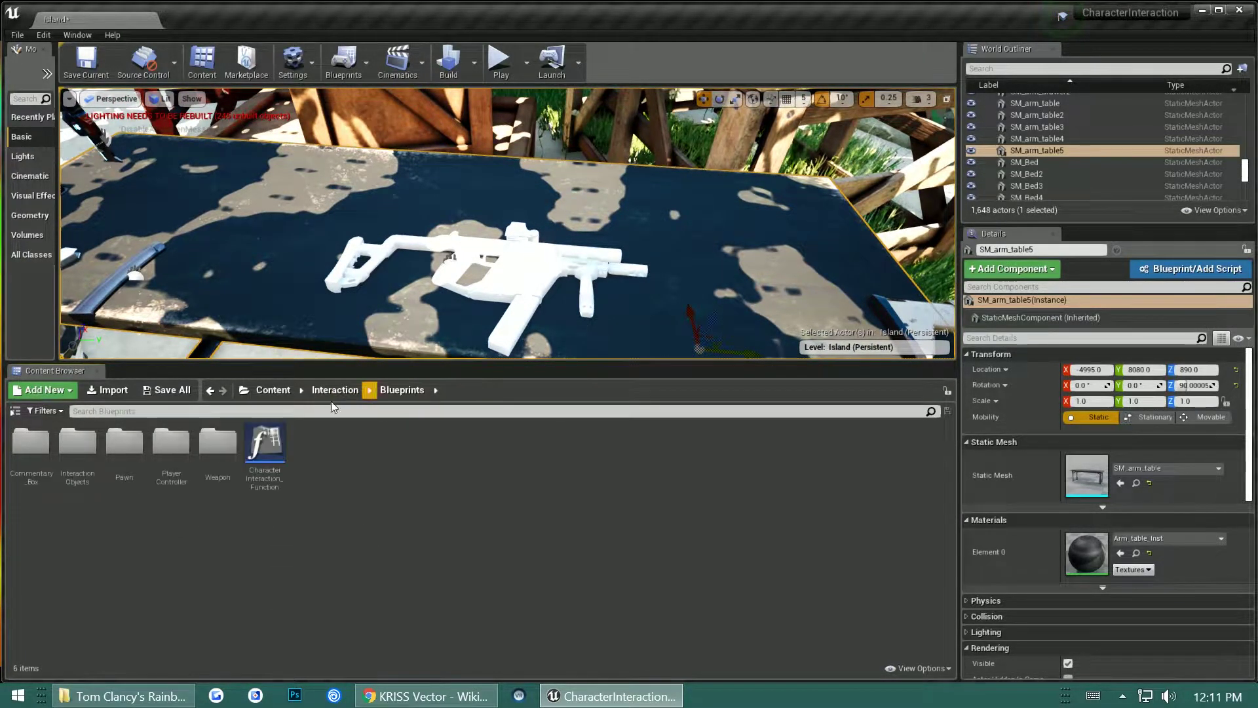
double_click(172, 453)
click(399, 389)
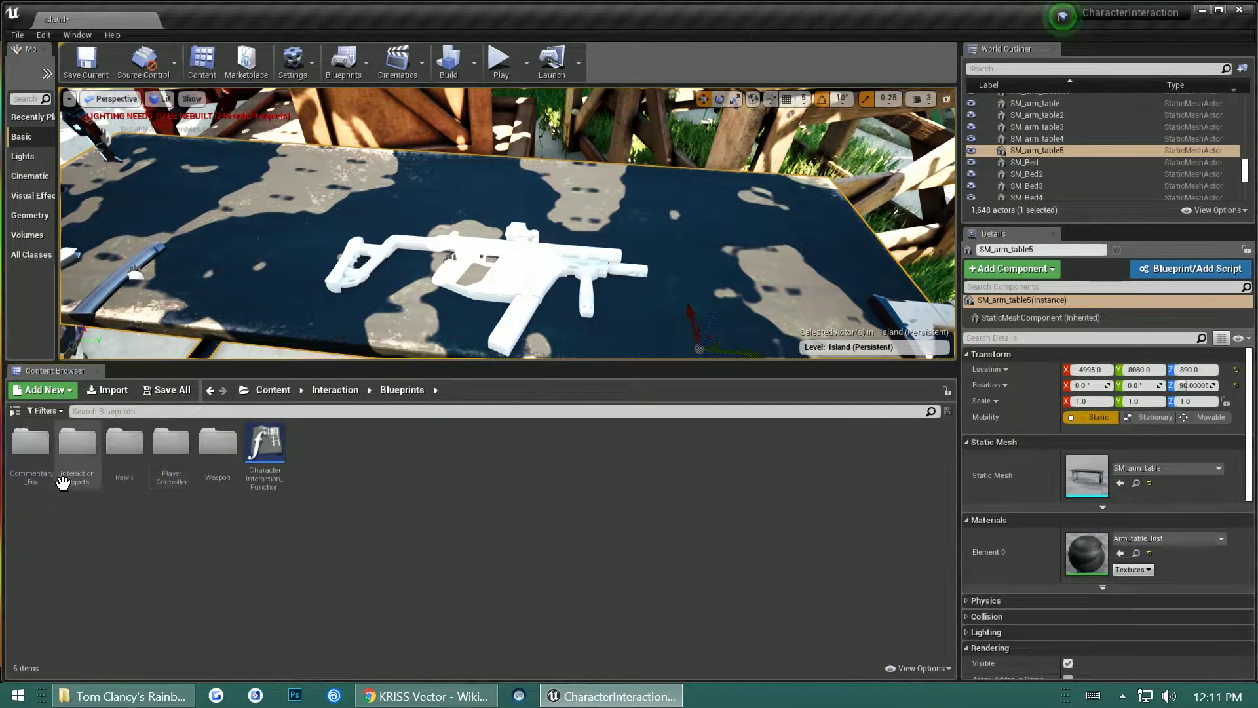
double_click(120, 450)
double_click(120, 448)
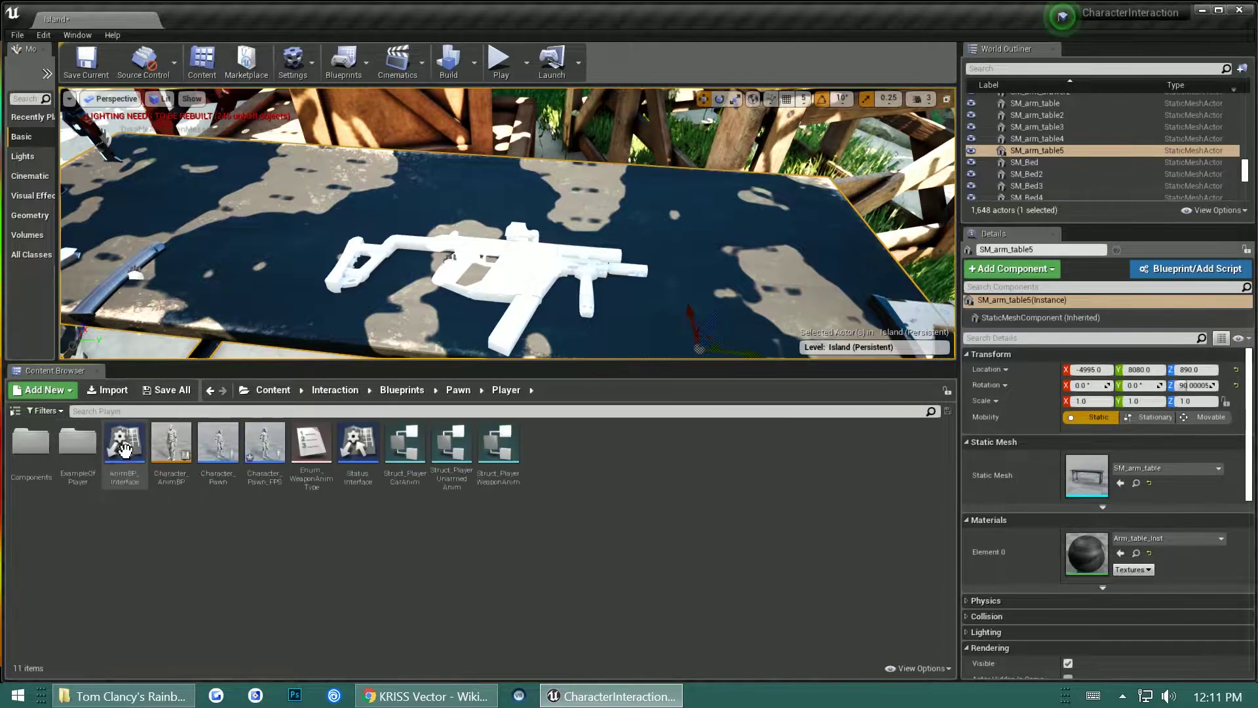
double_click(265, 454)
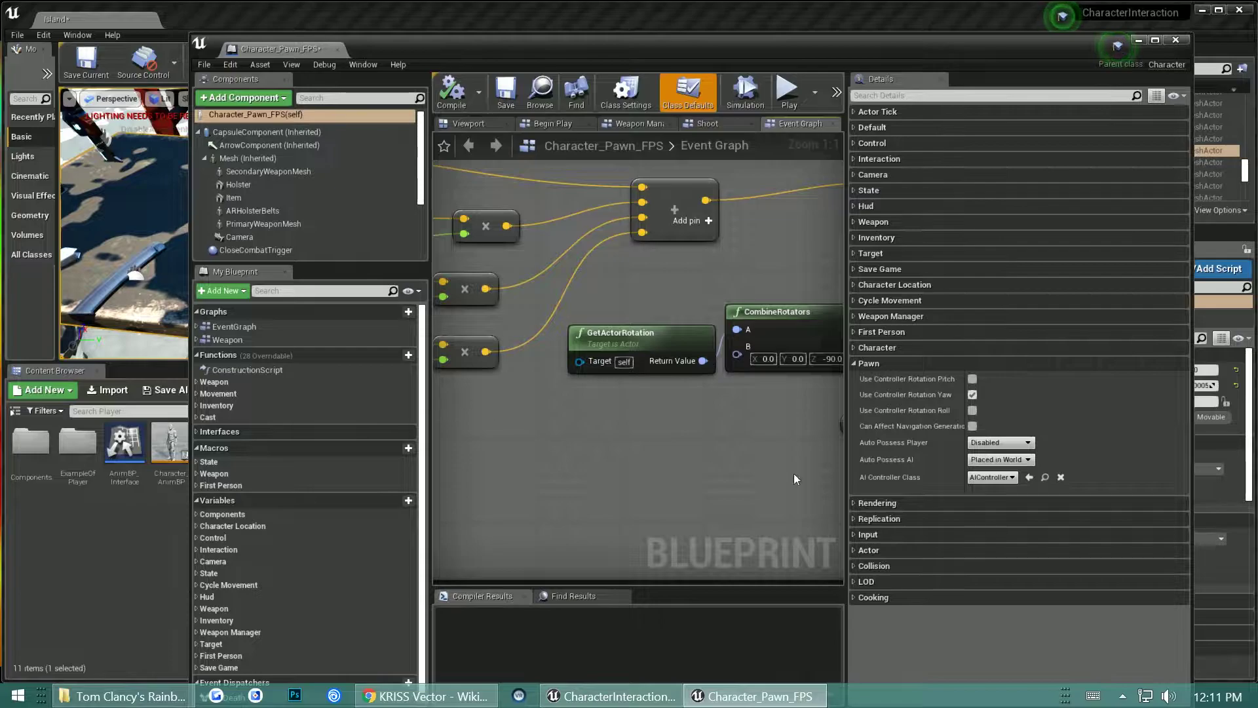
Step: Select the WeaponStorage component to show its Weapon List in Details
click(869, 365)
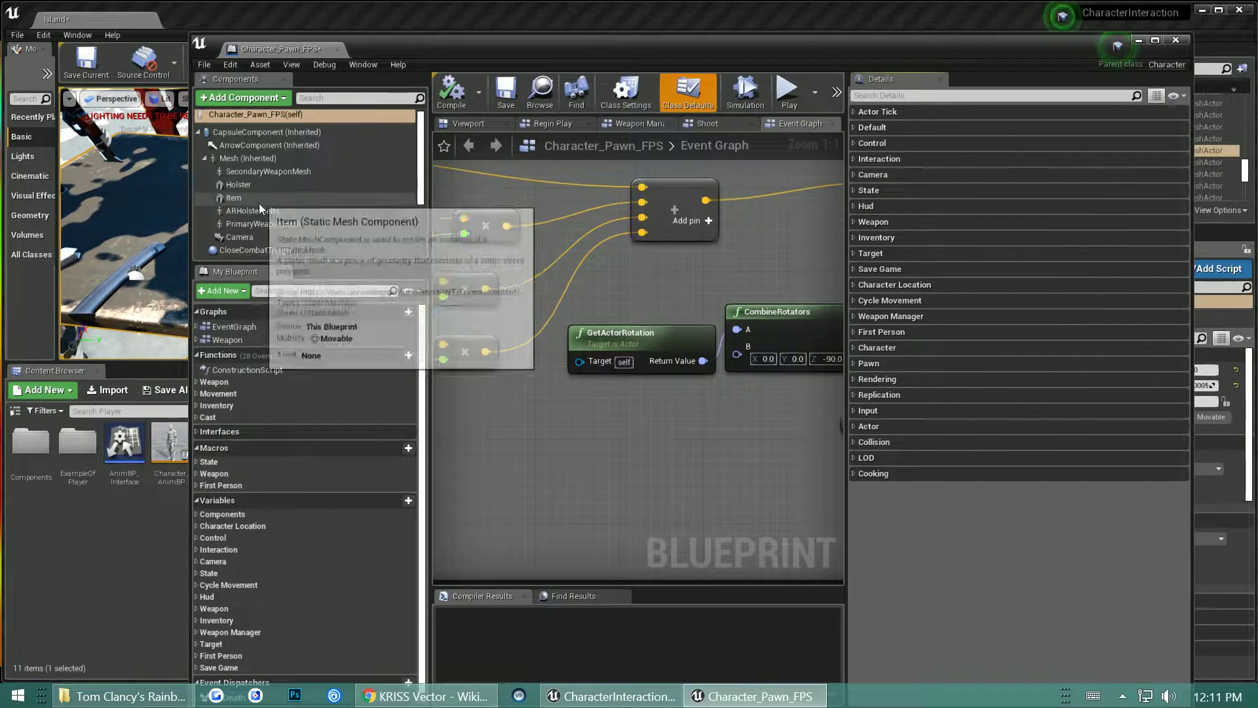
scroll(264, 212, down, 2)
click(263, 230)
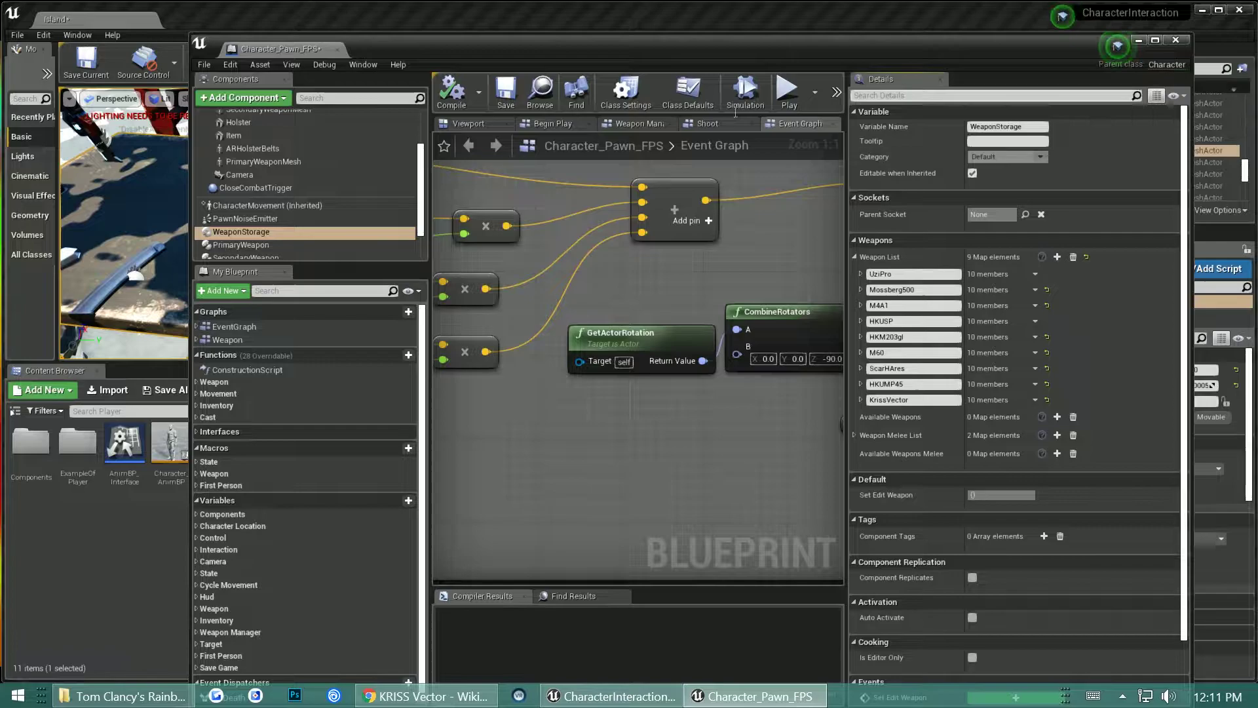
click(225, 231)
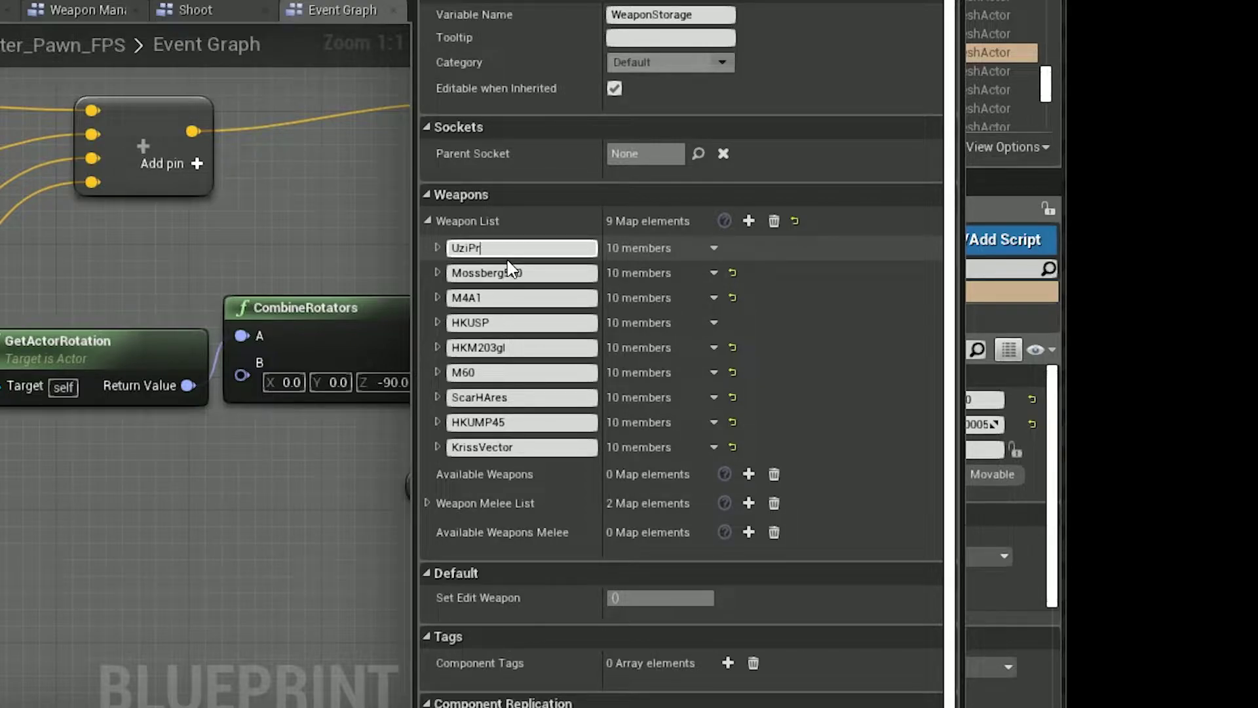
Step: Start editing the M4A1 entry name, then restore it to M4A1
key(ctrl+a)
click(506, 297)
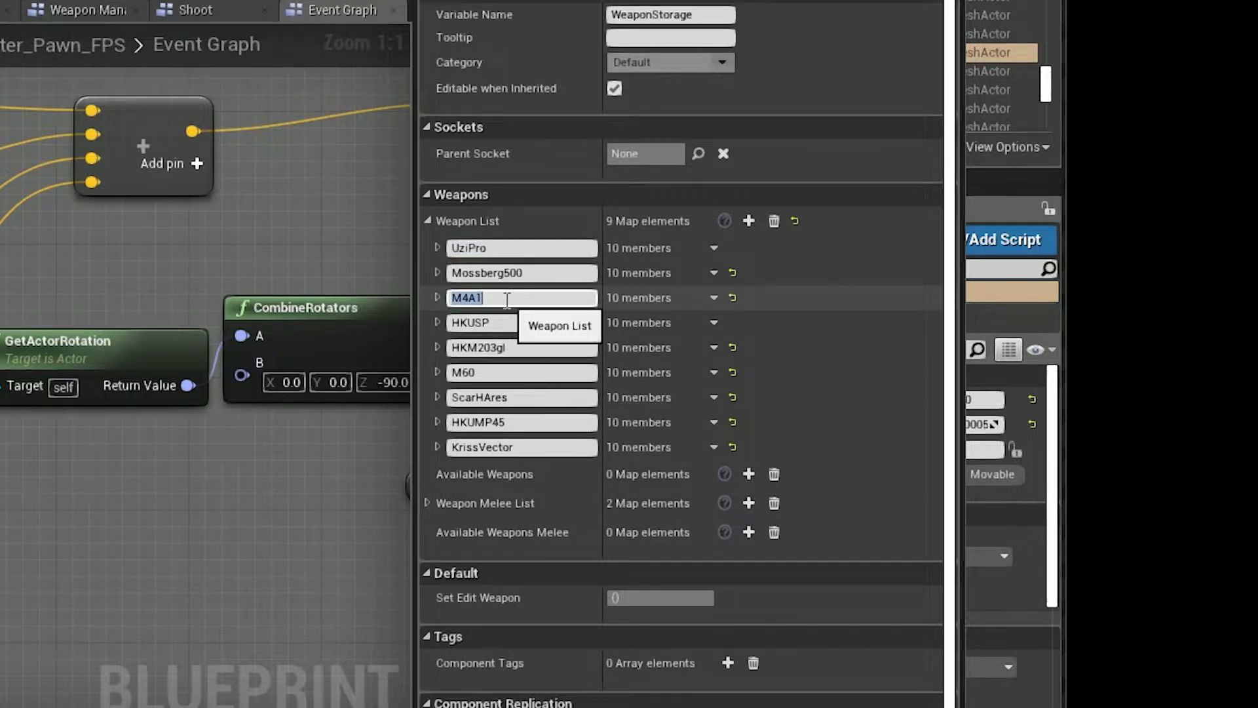
text(As)
key(BackSpace)
key(BackSpace)
key(BackSpace)
text(1)
key(Return)
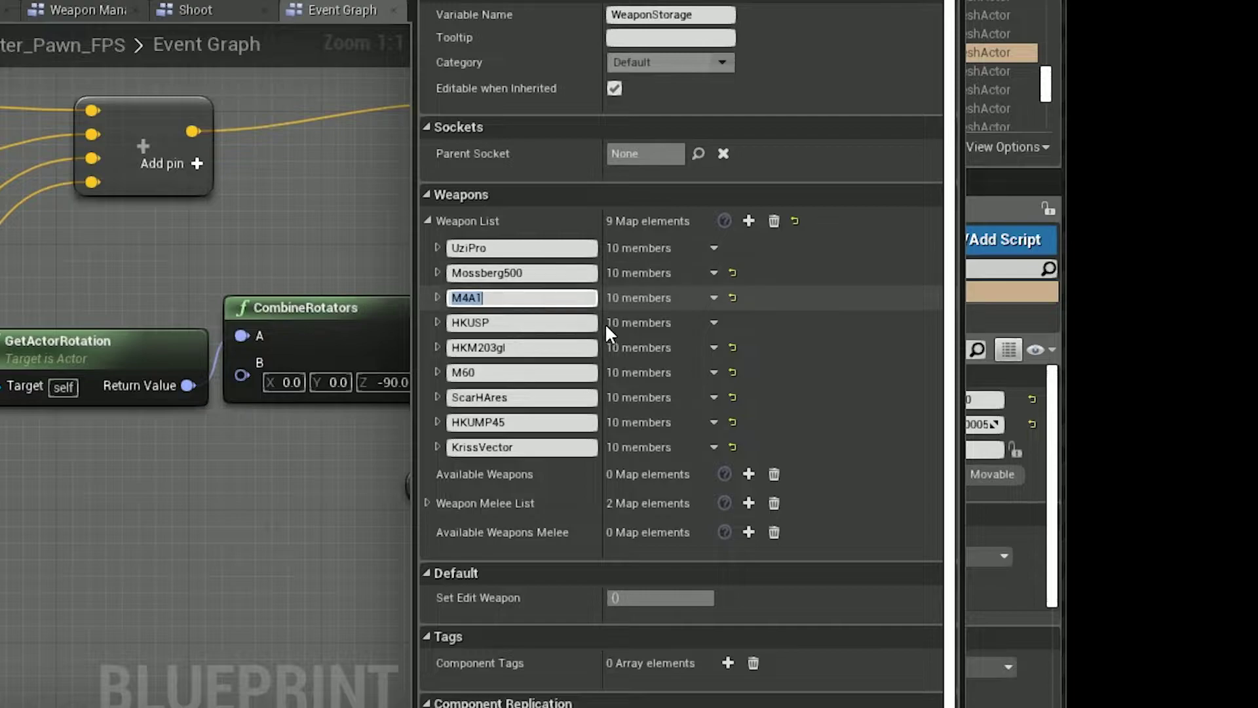
click(791, 297)
right_click(1079, 306)
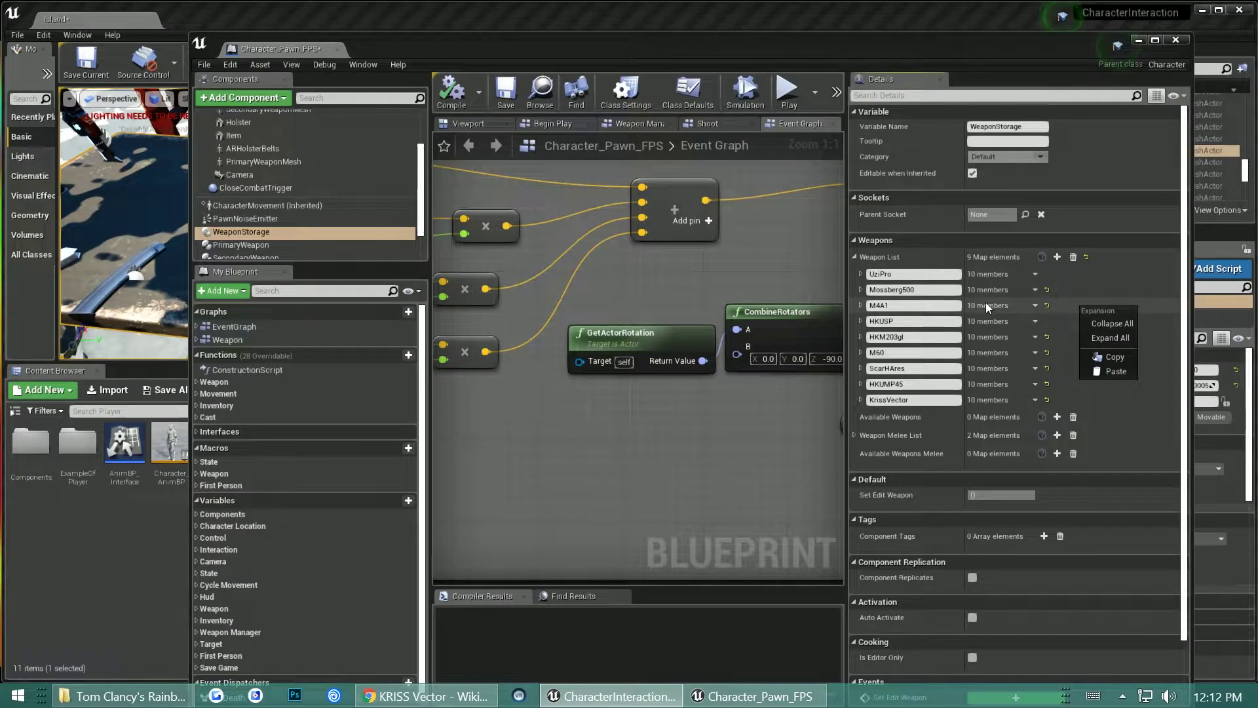
click(986, 308)
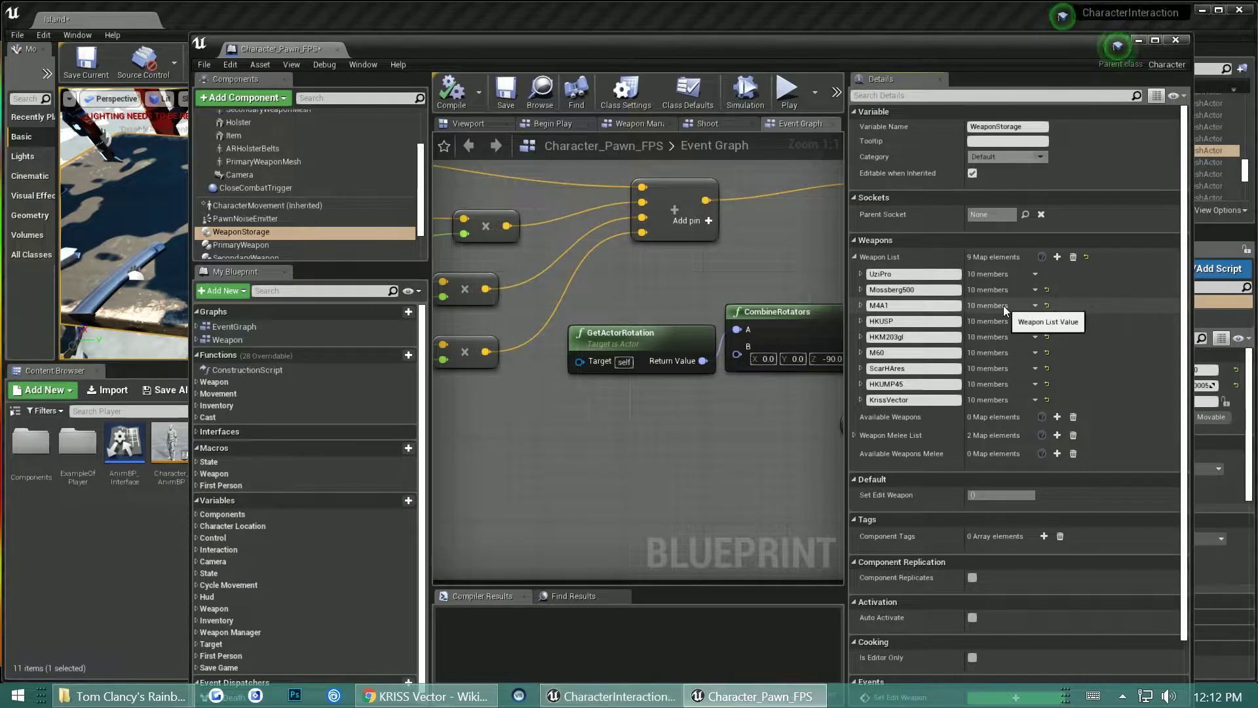
click(862, 306)
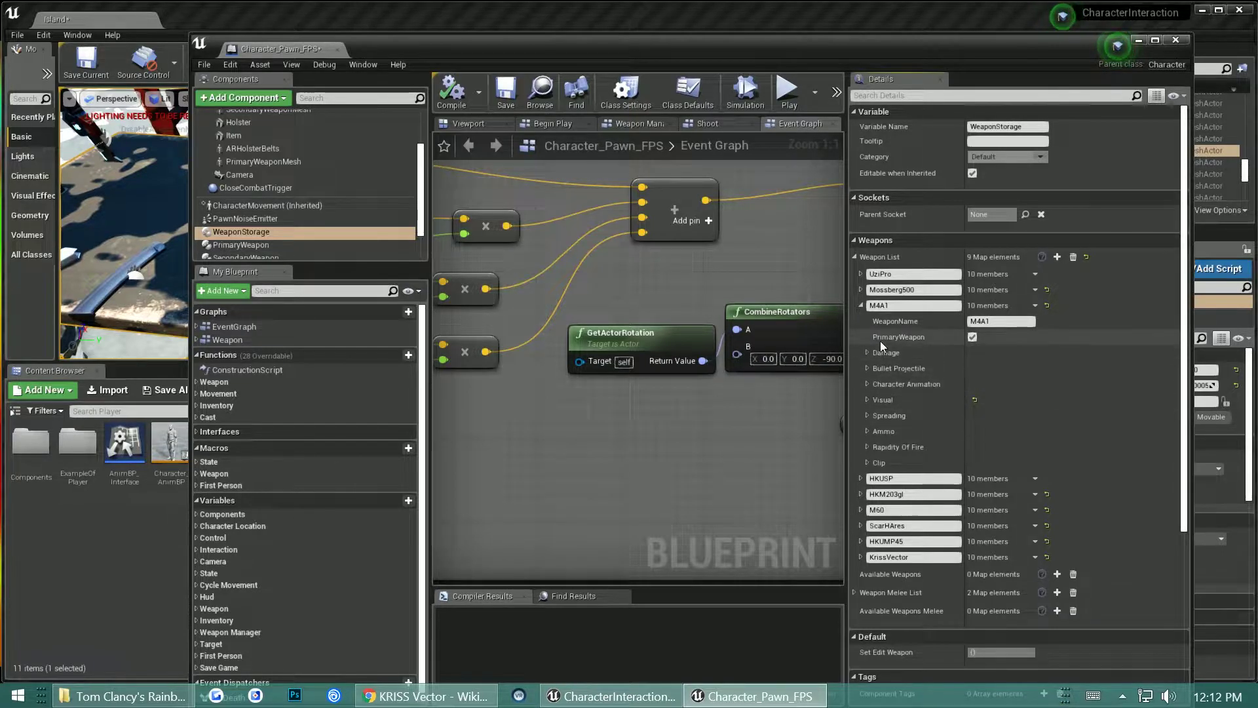
click(987, 325)
click(869, 352)
click(869, 352)
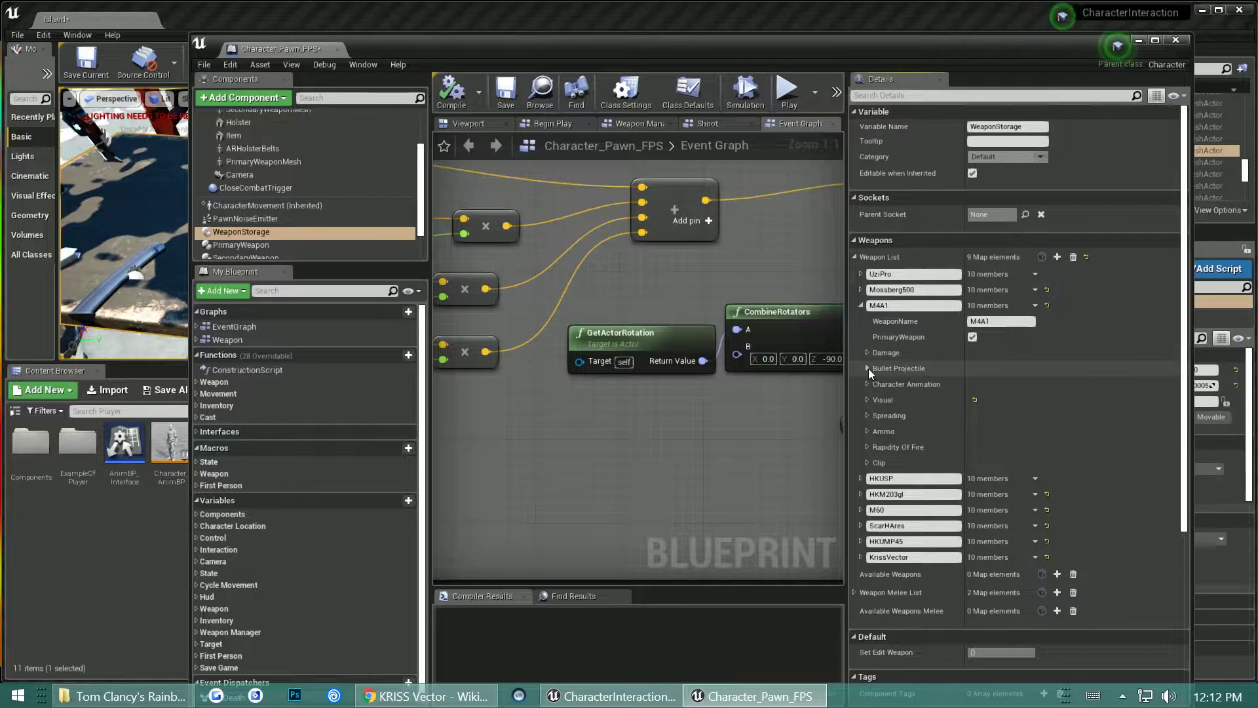
click(865, 400)
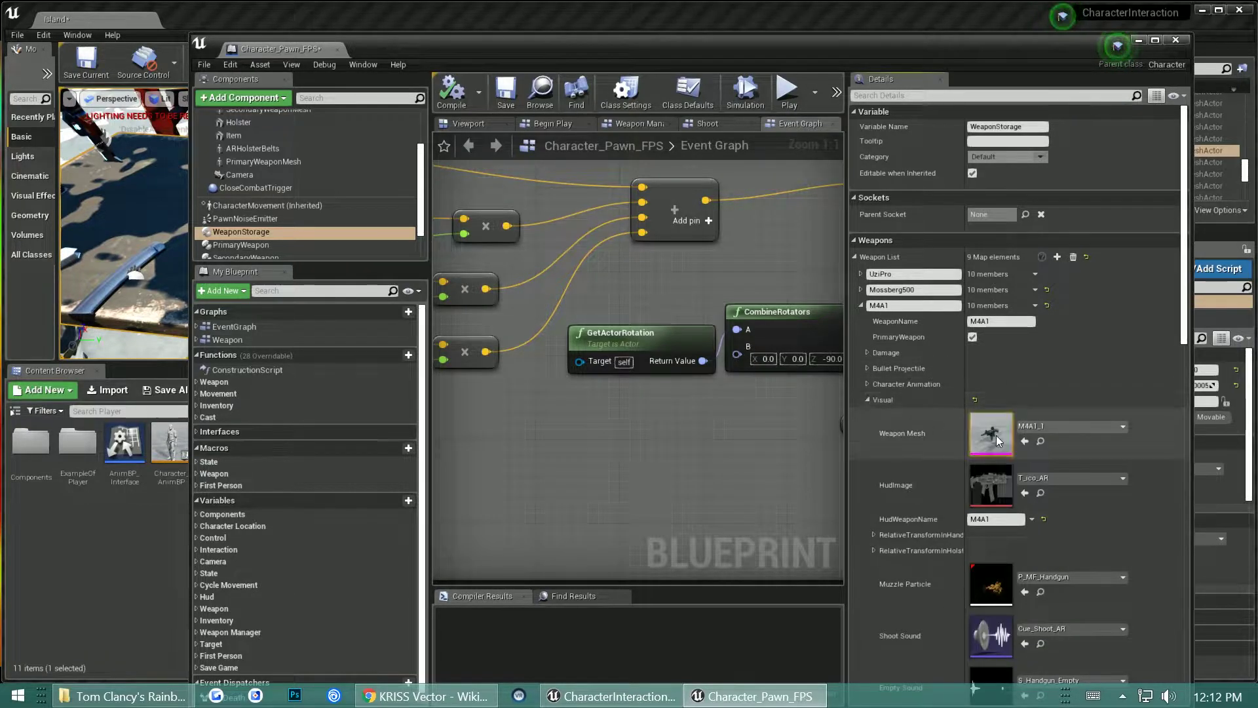
scroll(993, 433, down, 5)
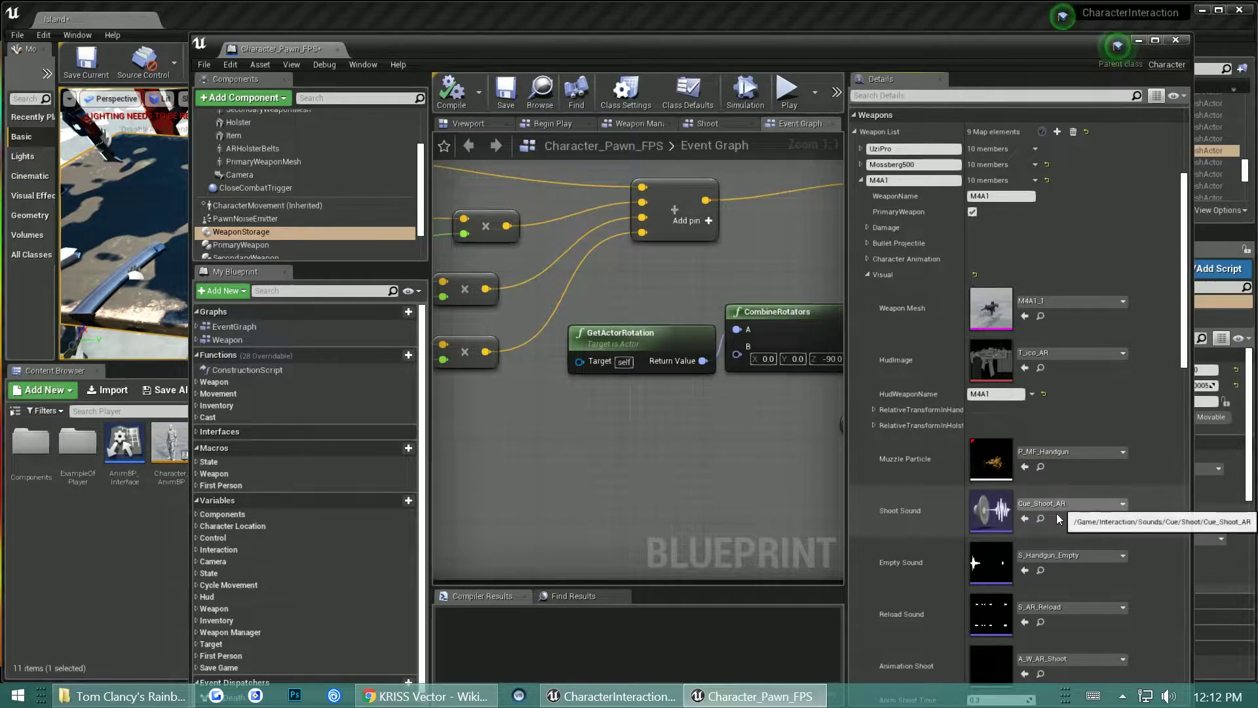
scroll(994, 569, down, 1)
scroll(995, 571, down, 3)
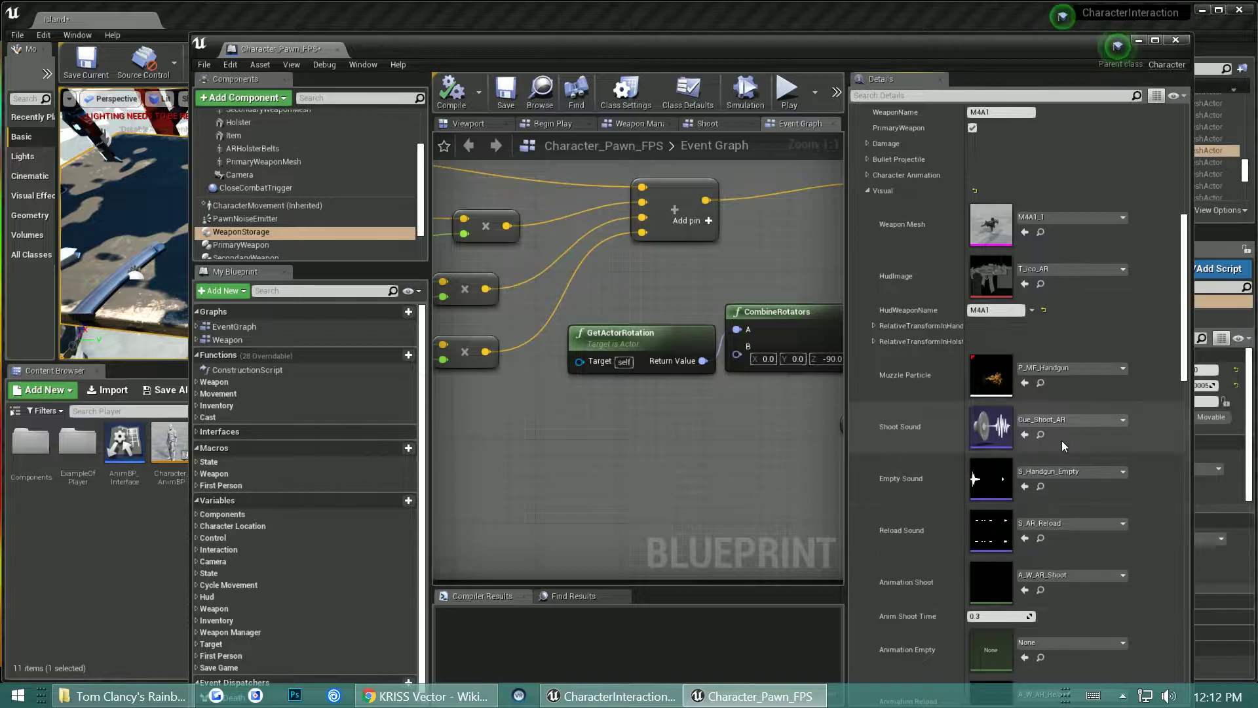
scroll(1124, 478, down, 5)
scroll(1126, 475, up, 8)
scroll(1106, 465, up, 6)
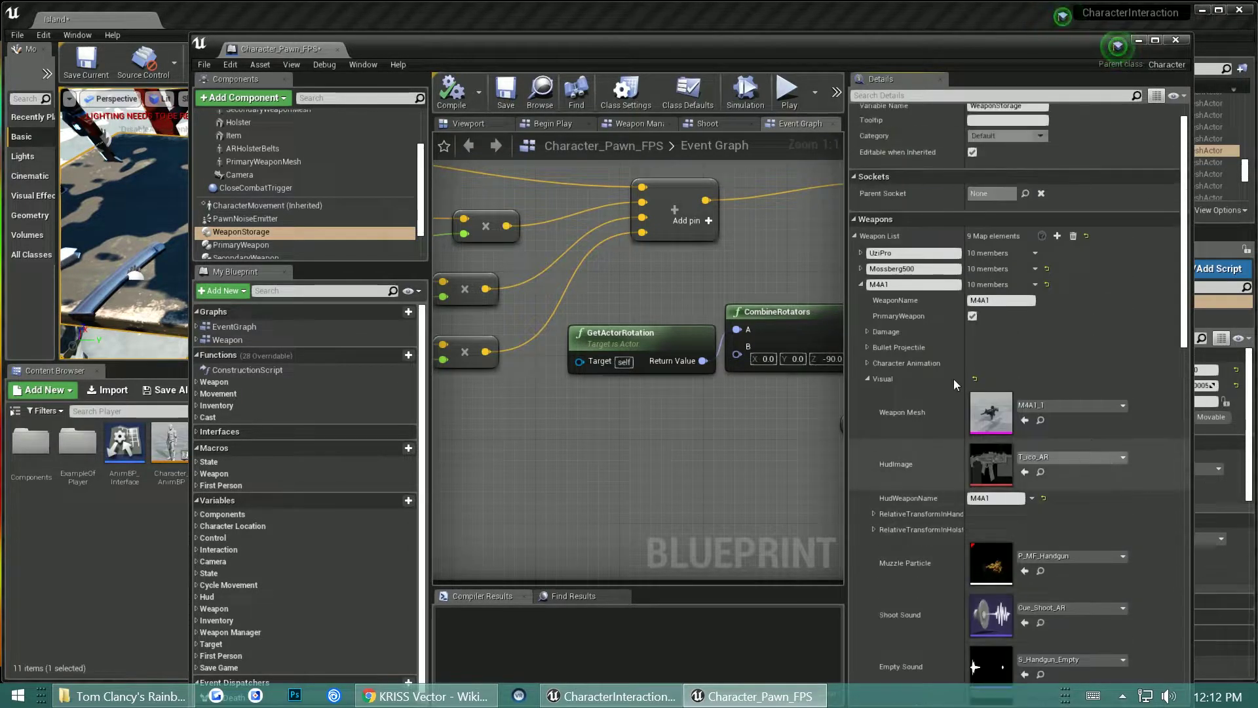
Step: Collapse the M4A1 entry and copy its settings
click(863, 284)
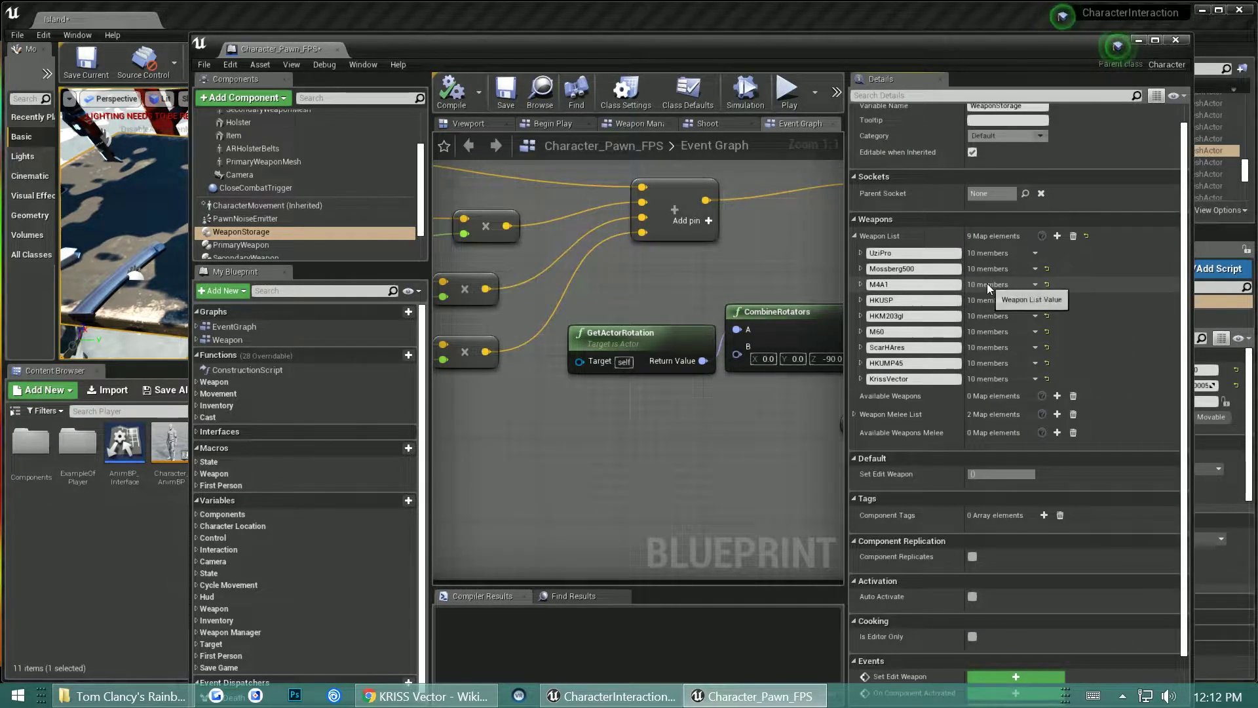
right_click(988, 284)
click(1022, 335)
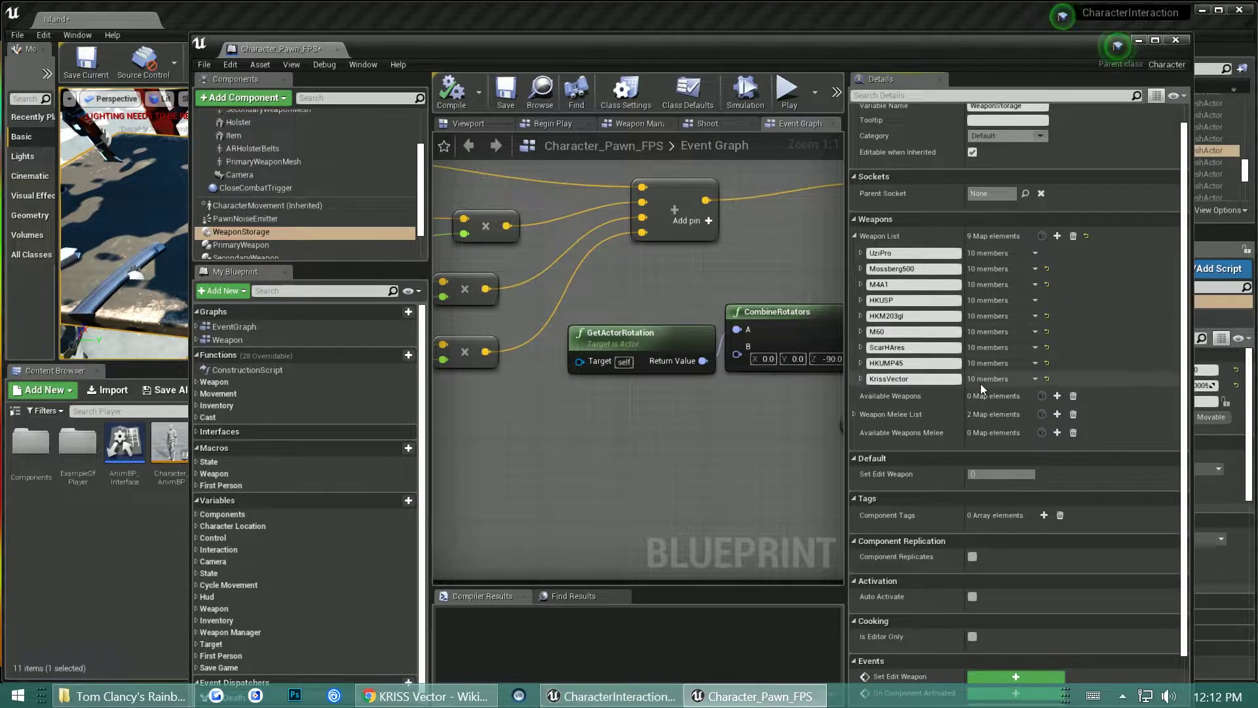
Step: Delete the KrissVector row from the Weapon List
click(1034, 379)
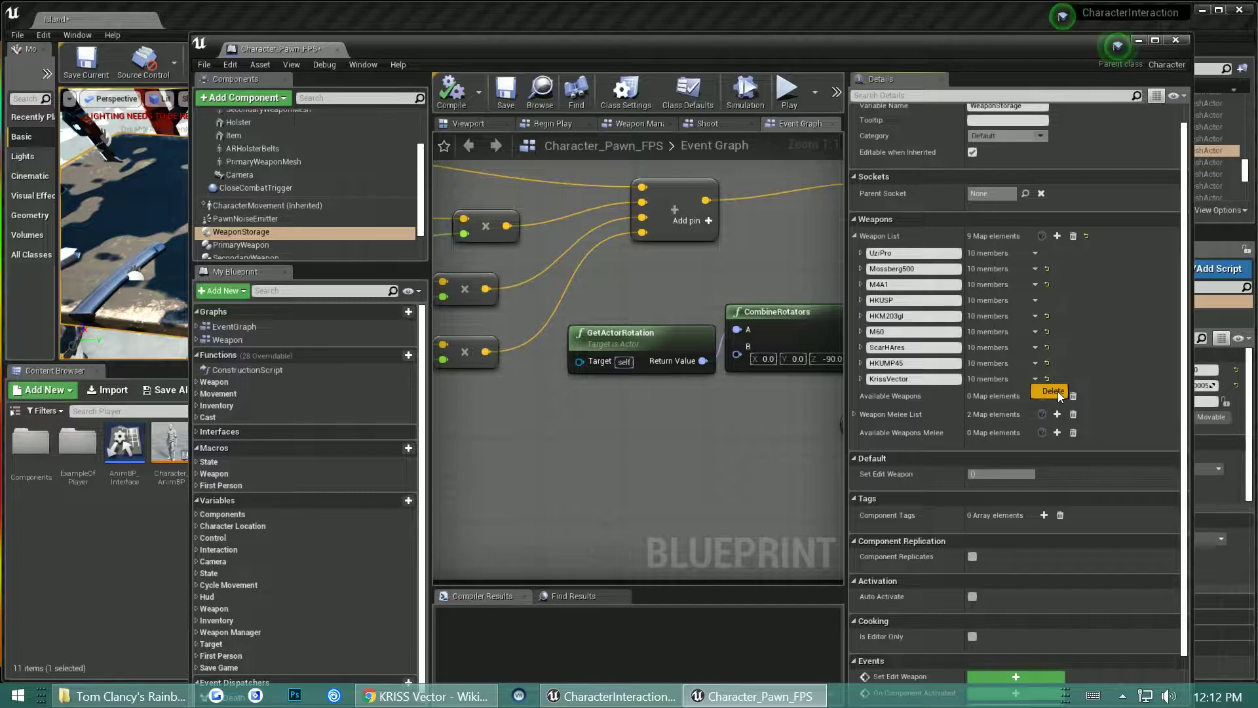
click(1059, 392)
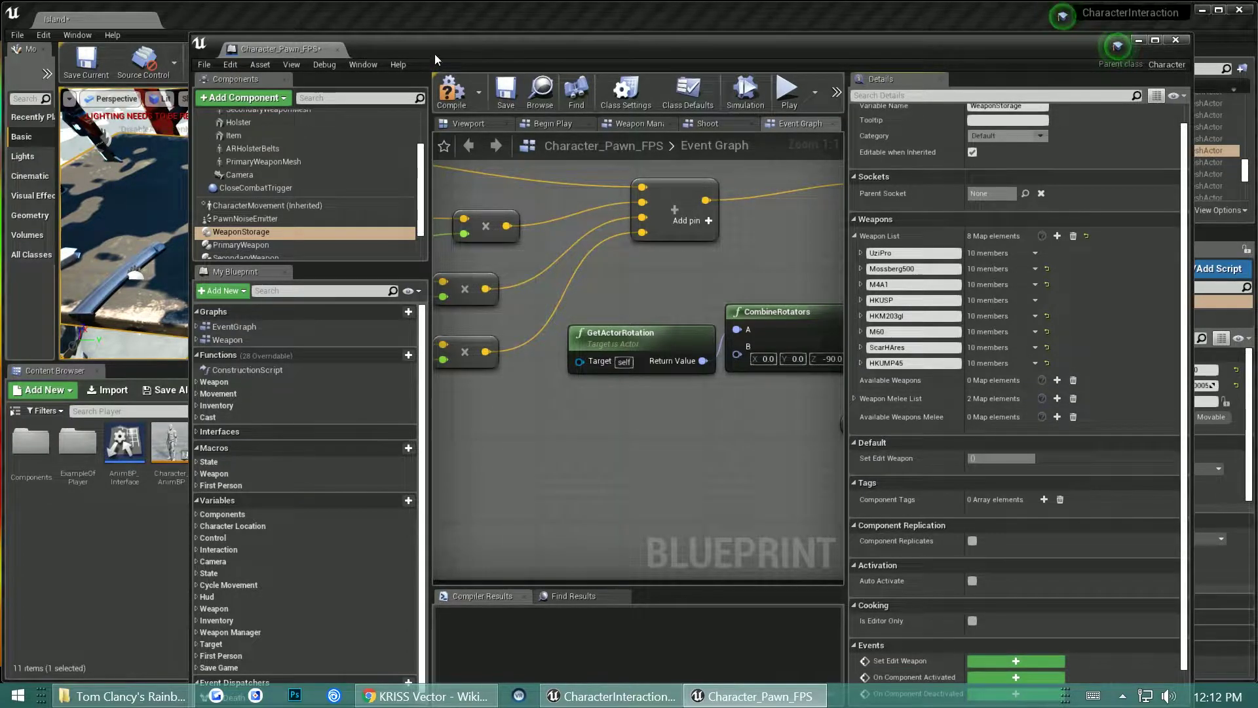
mouse_move(434, 54)
mouse_down()
mouse_move(462, 90)
mouse_move(384, 62)
mouse_up()
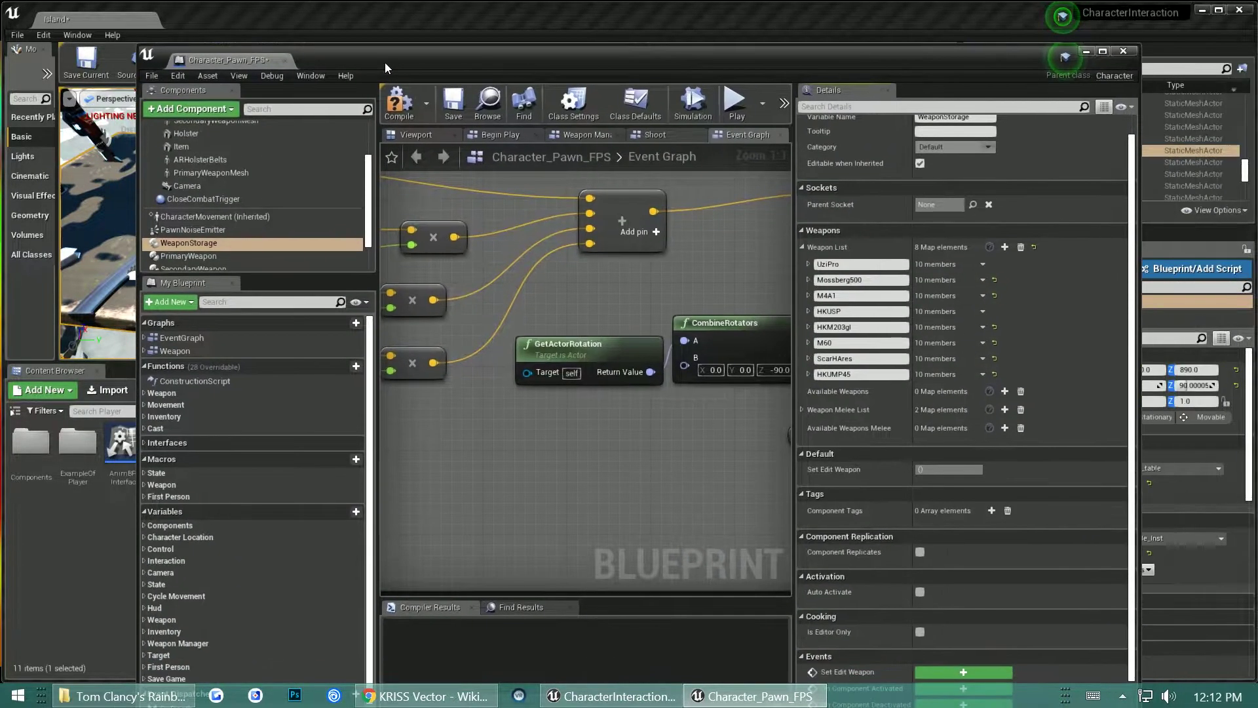
Step: Add a Weapon List entry pasted from M4A1, with key and weapon name KrissVector
click(1004, 247)
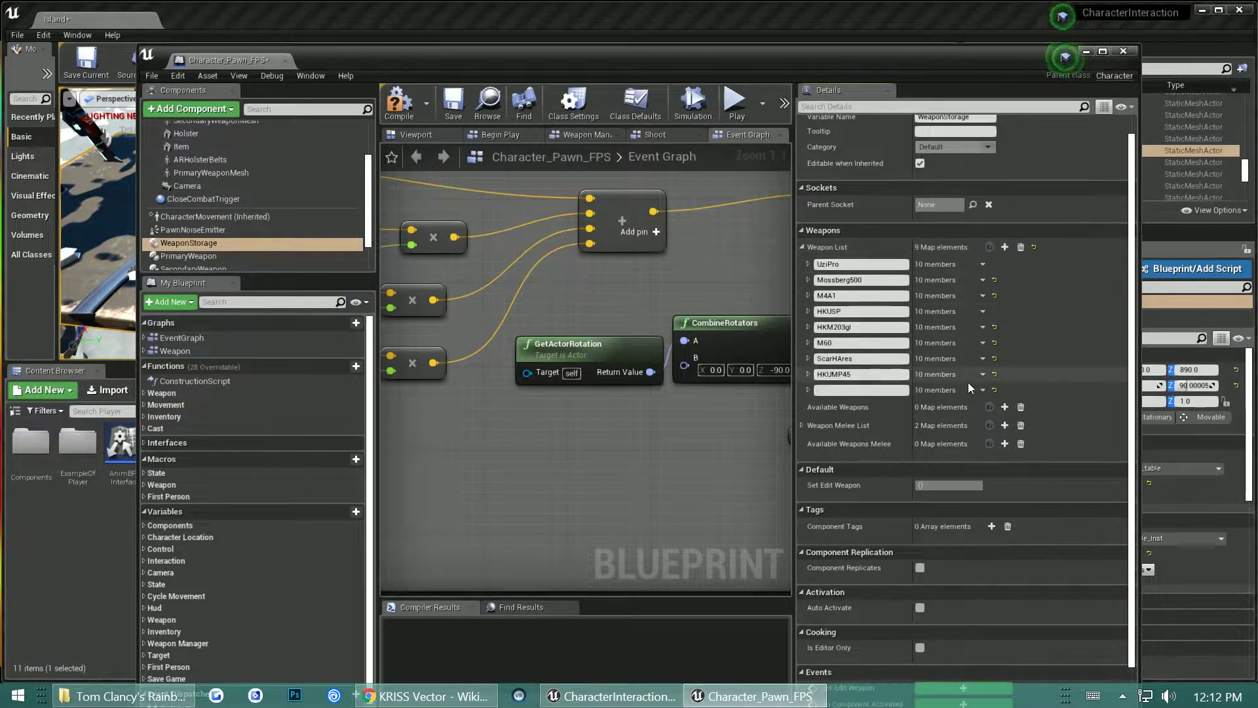
right_click(955, 389)
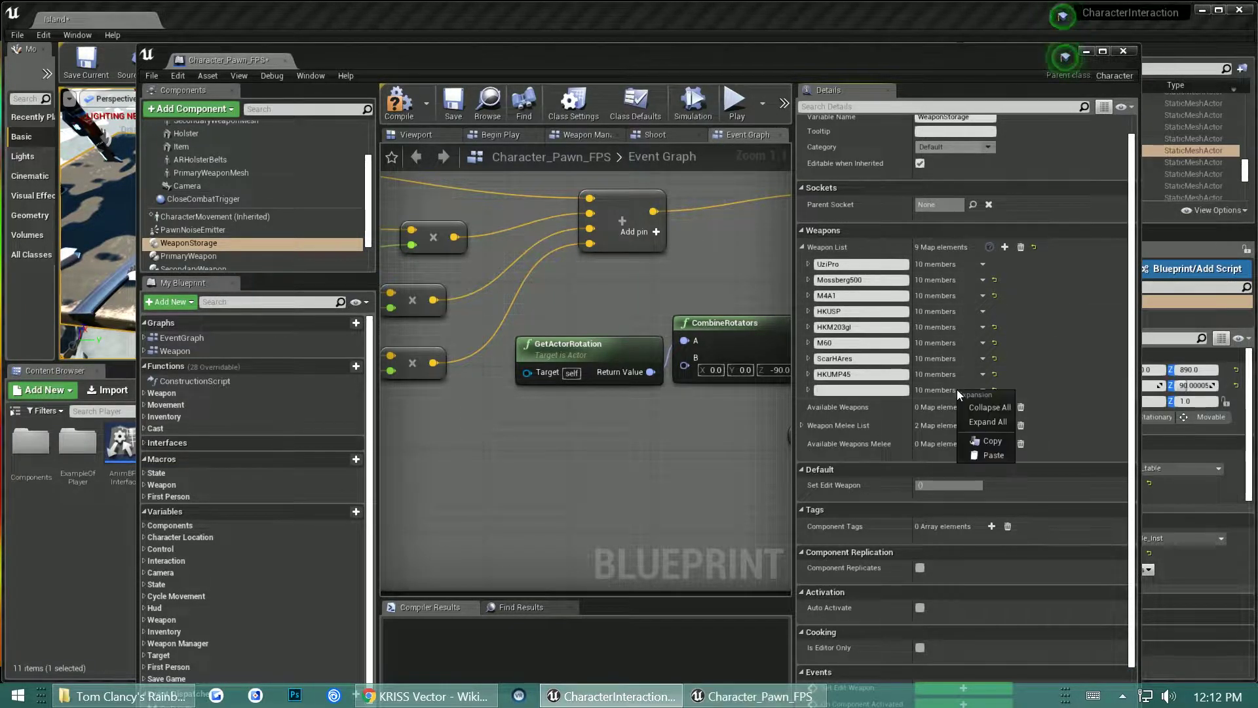
click(989, 458)
text(Kri)
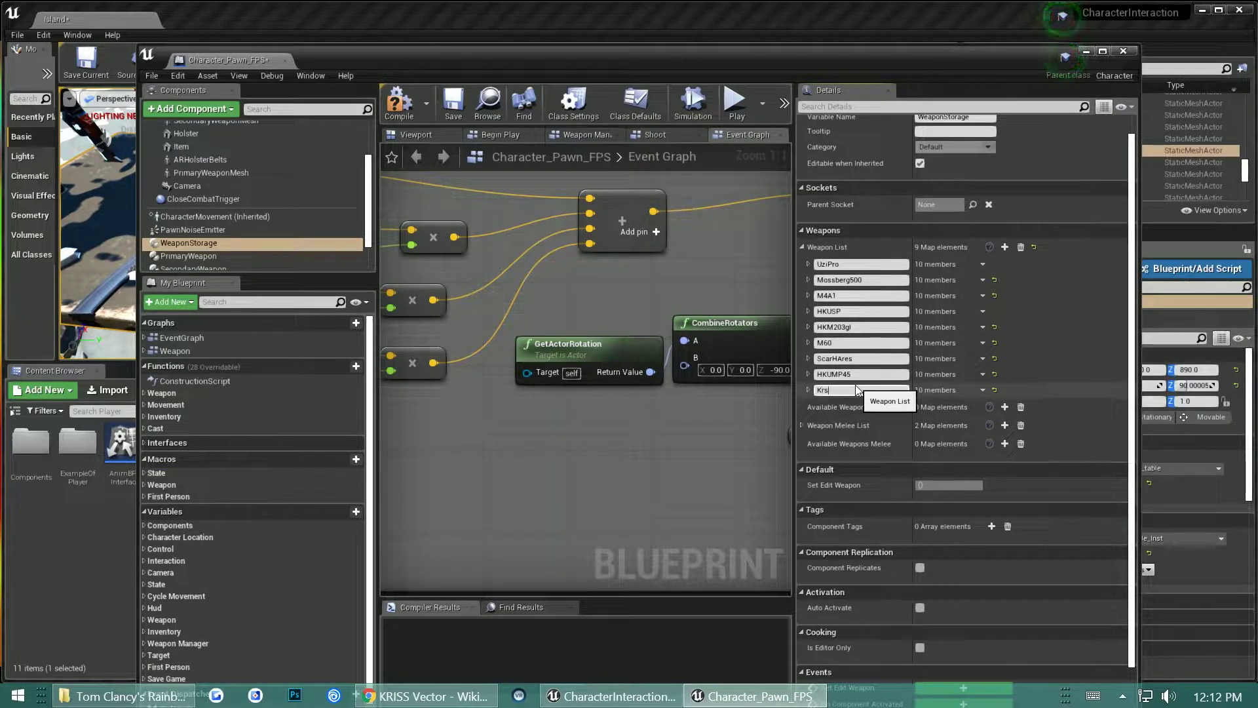
text(ss)
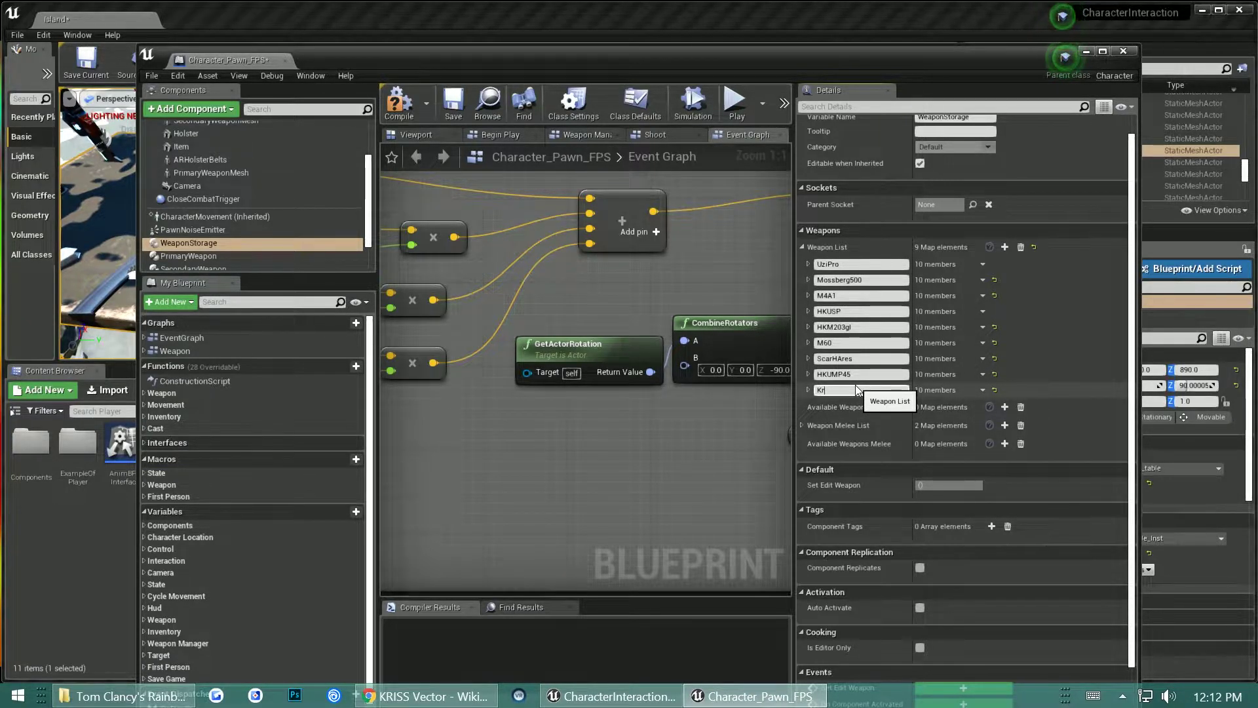
text(Vector)
click(809, 390)
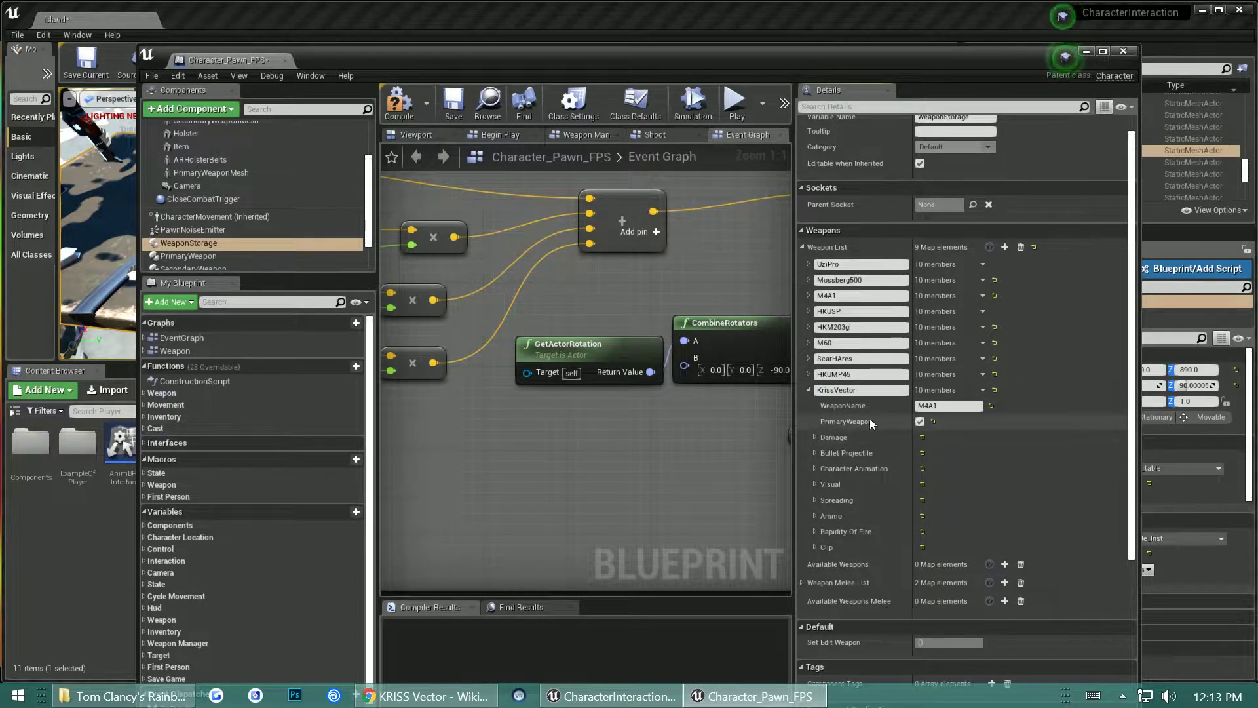
click(937, 404)
text(Kri)
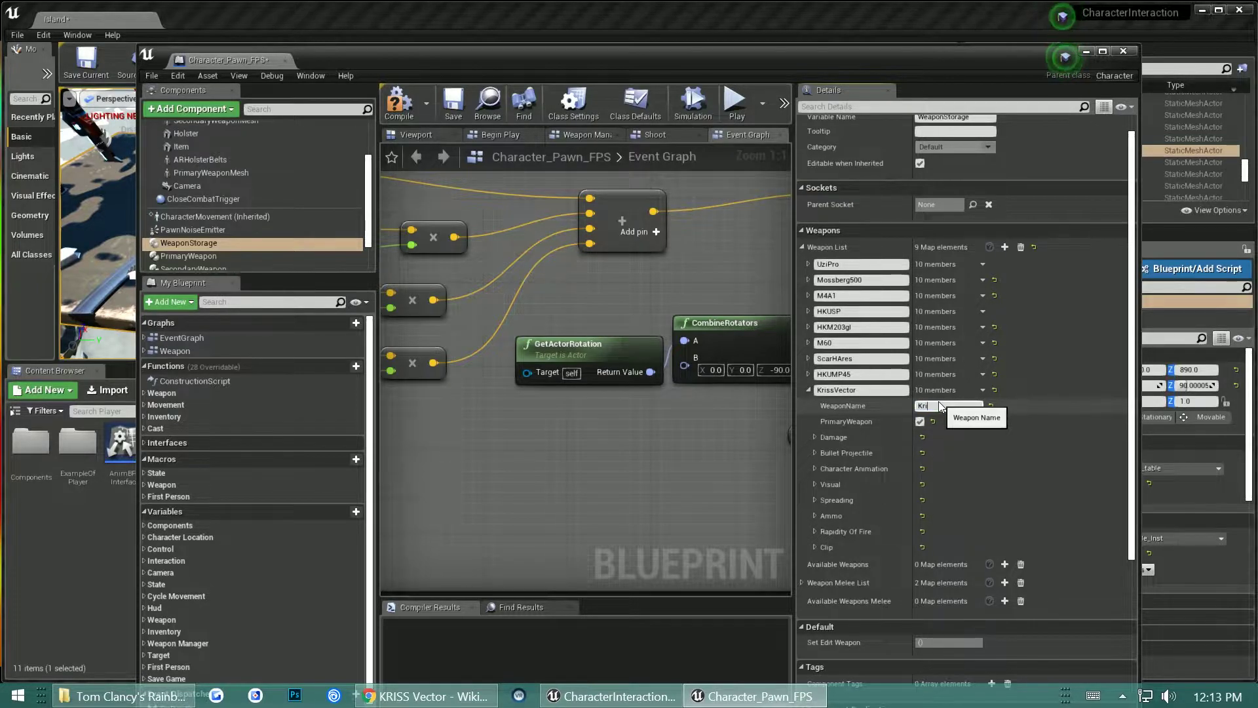
text(ssVector)
key(Return)
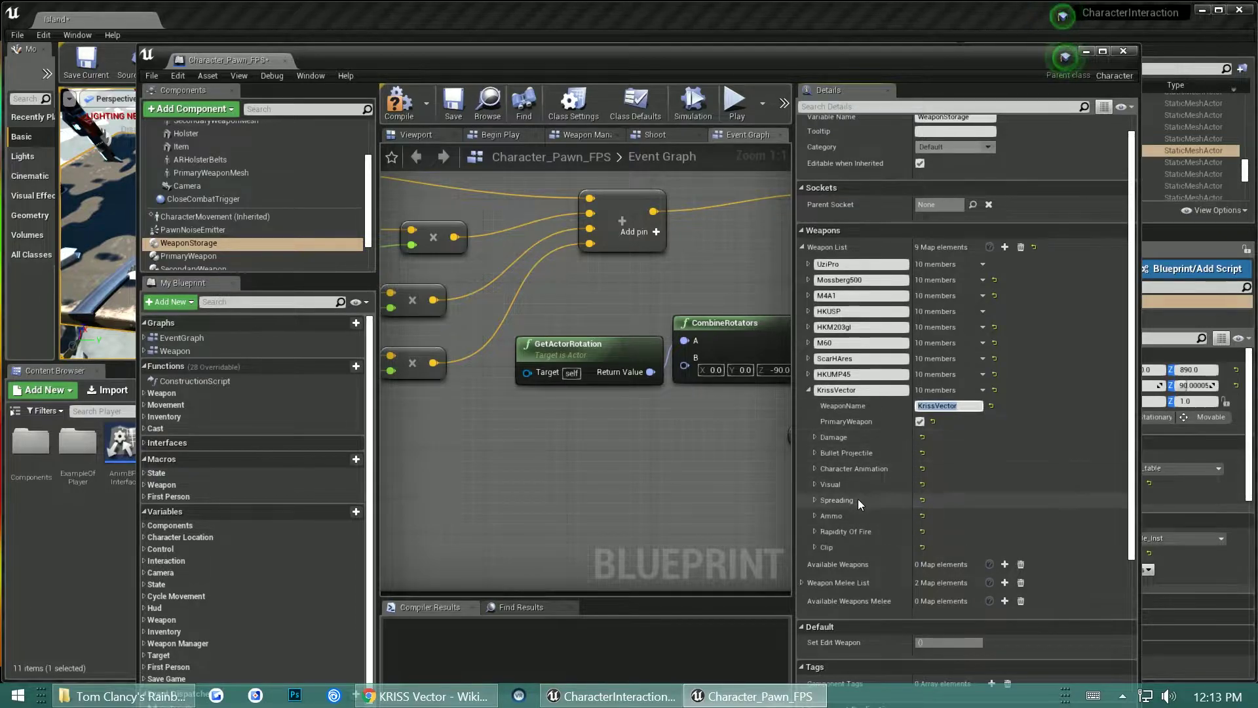
Step: Set the KrissVector entry's weapon mesh to the KrissVector mesh
click(813, 484)
scroll(984, 482, down, 1)
click(1026, 468)
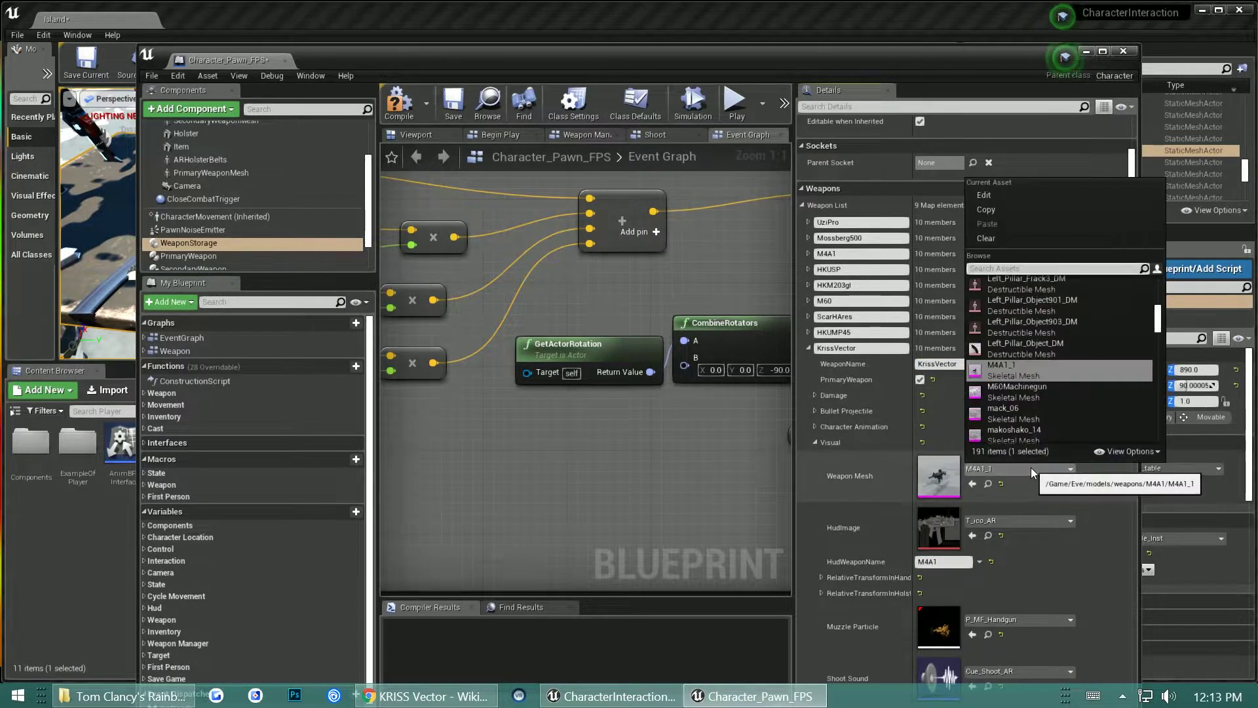
text(kriss)
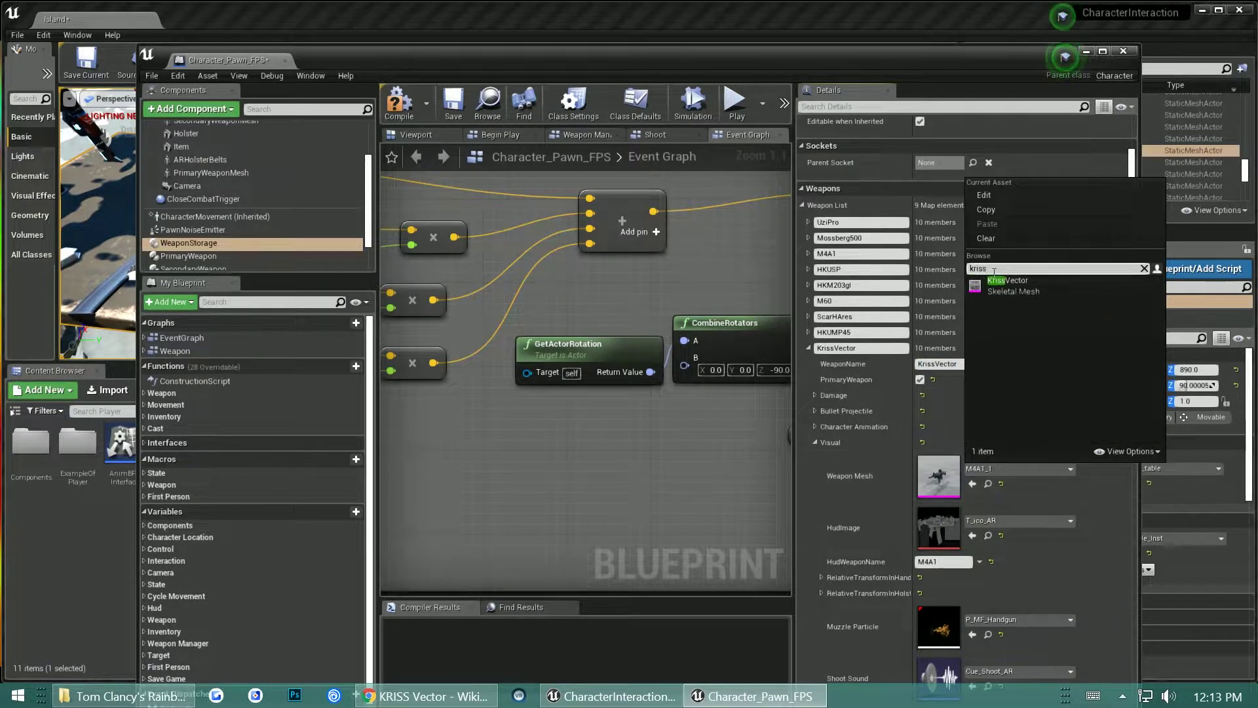
click(1008, 284)
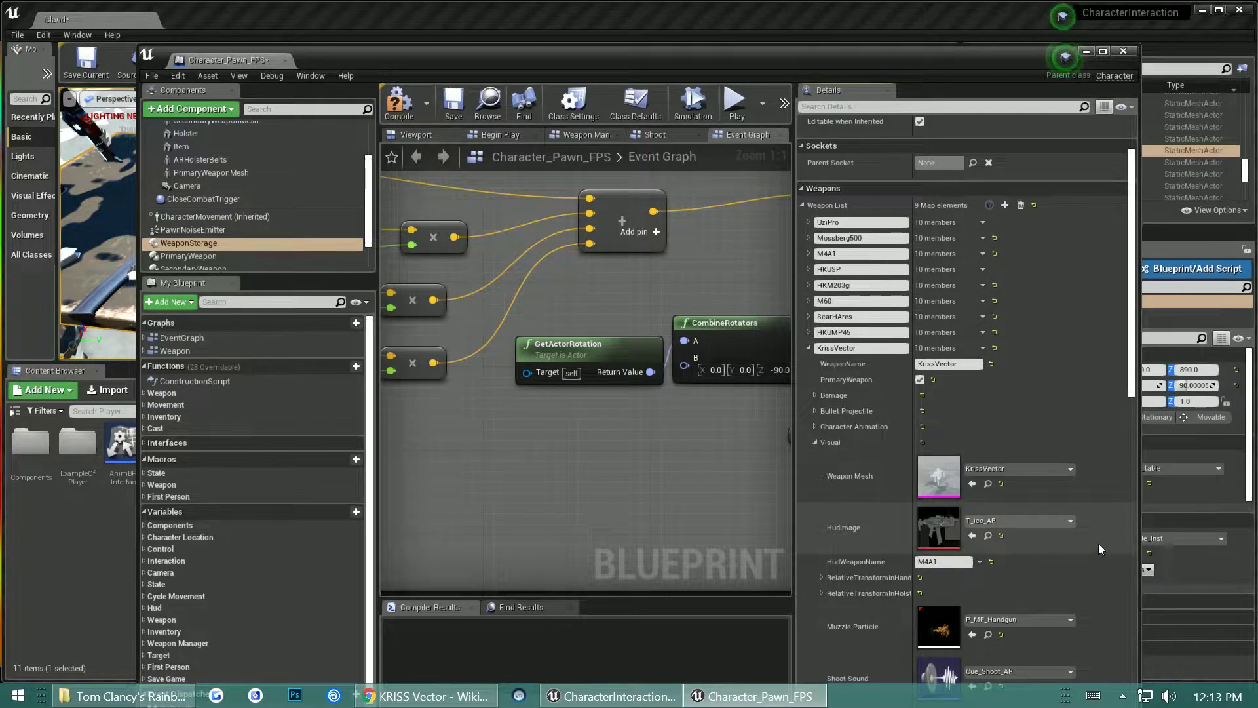
scroll(1091, 536, down, 2)
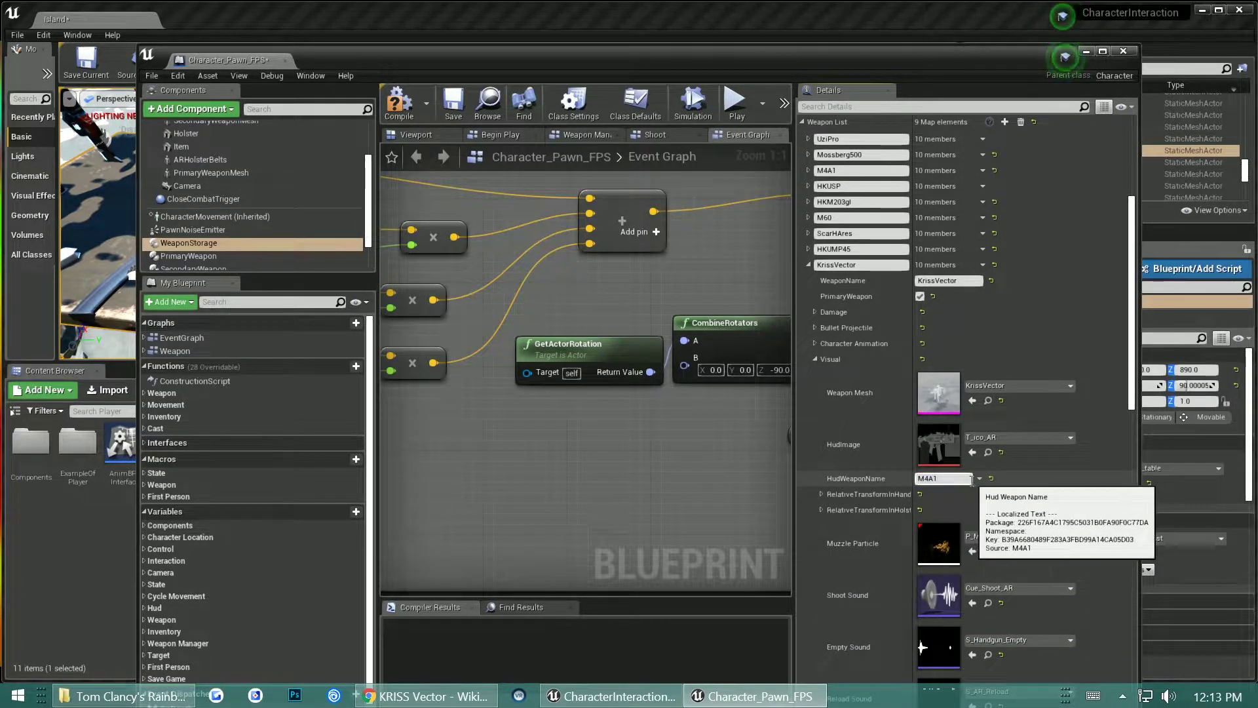
text(KrissVecto)
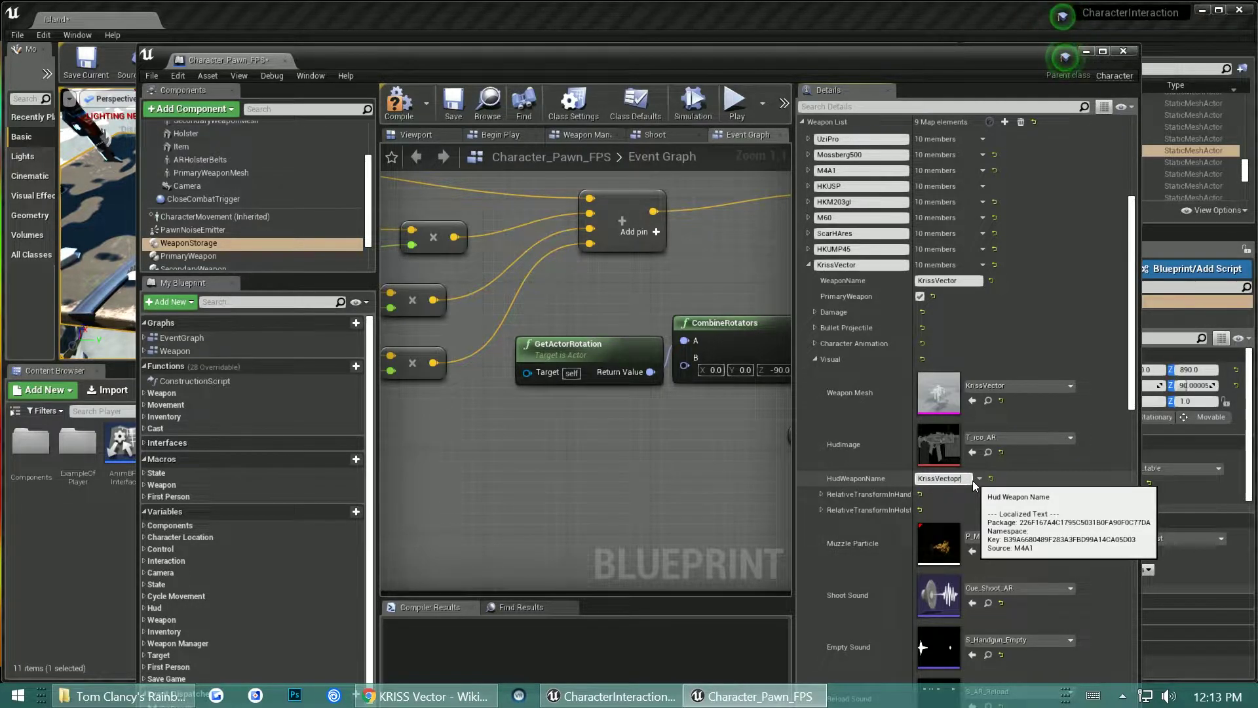
text(r)
Step: Use KrissVectorShot1 as shoot sound and KrissVectorReload as reload sound, keeping the handgun empty sound
click(1008, 587)
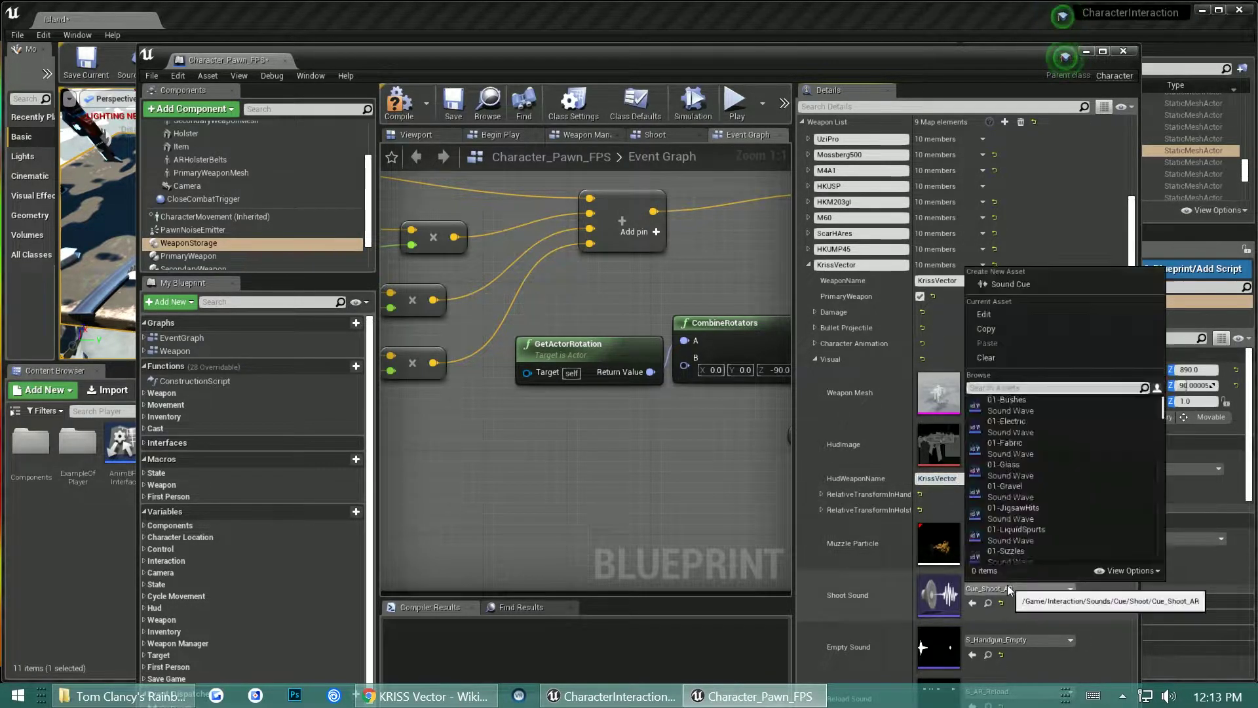
text(kriss)
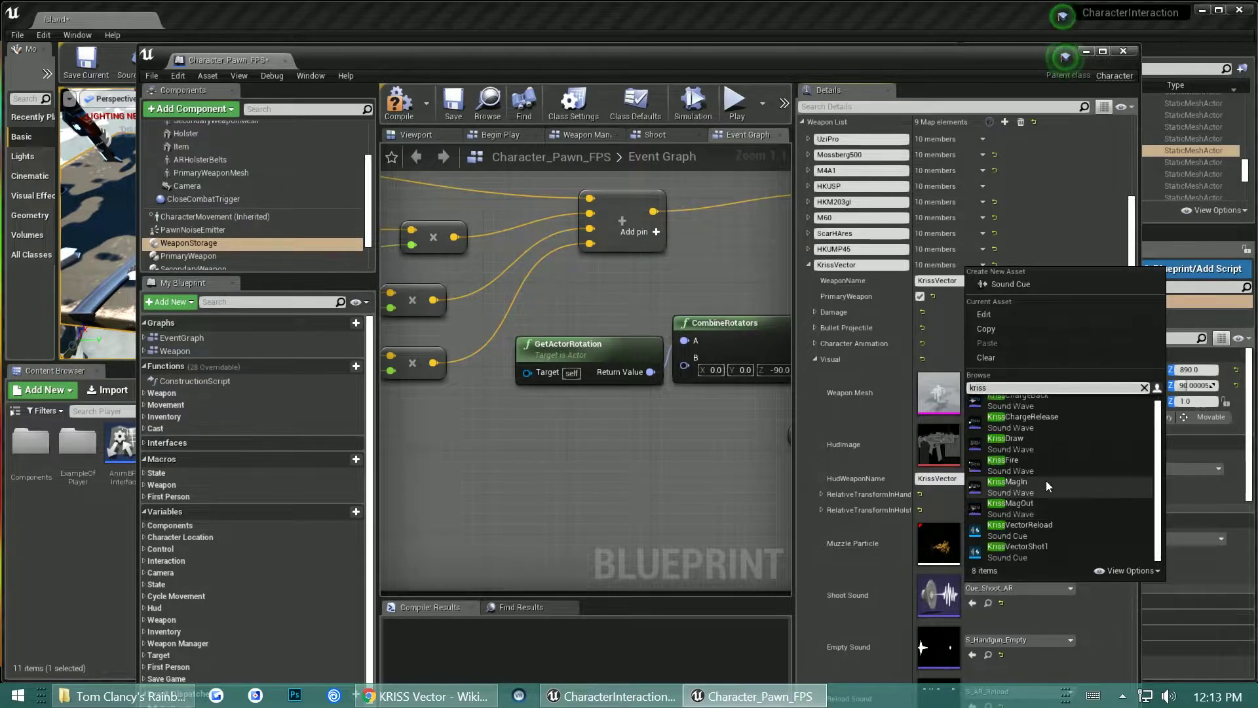
click(1050, 548)
scroll(1050, 540, down, 2)
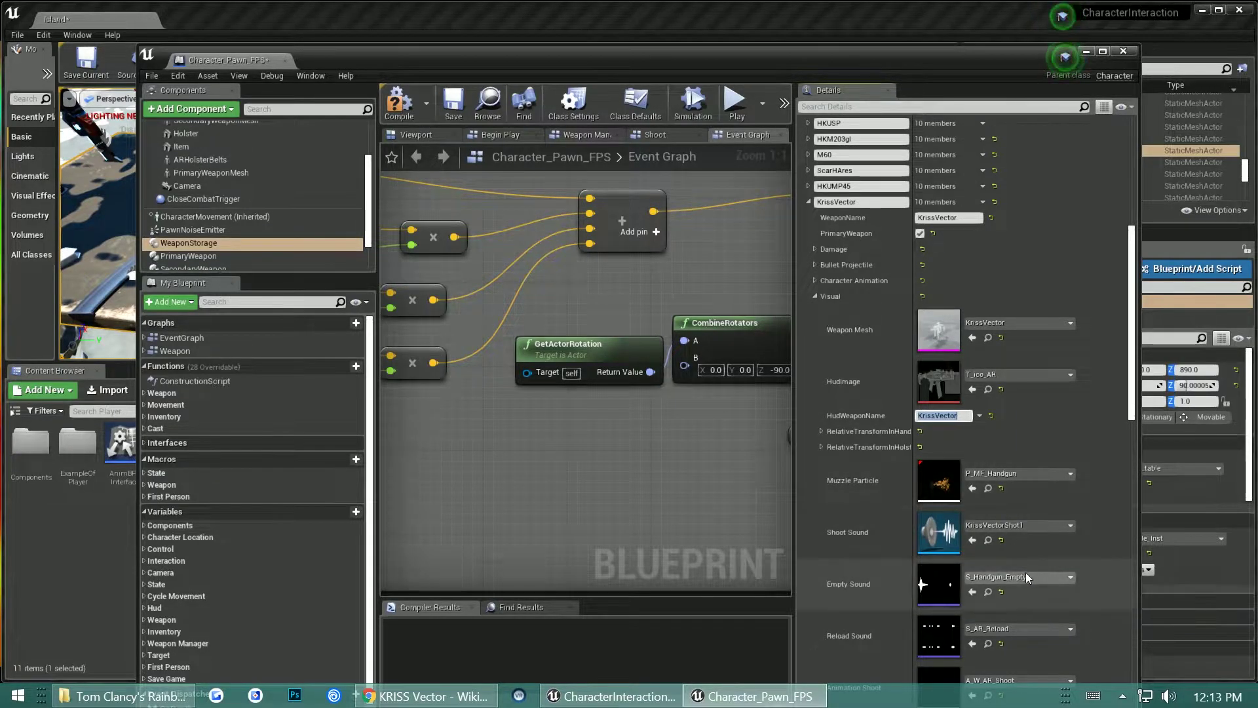
click(1025, 576)
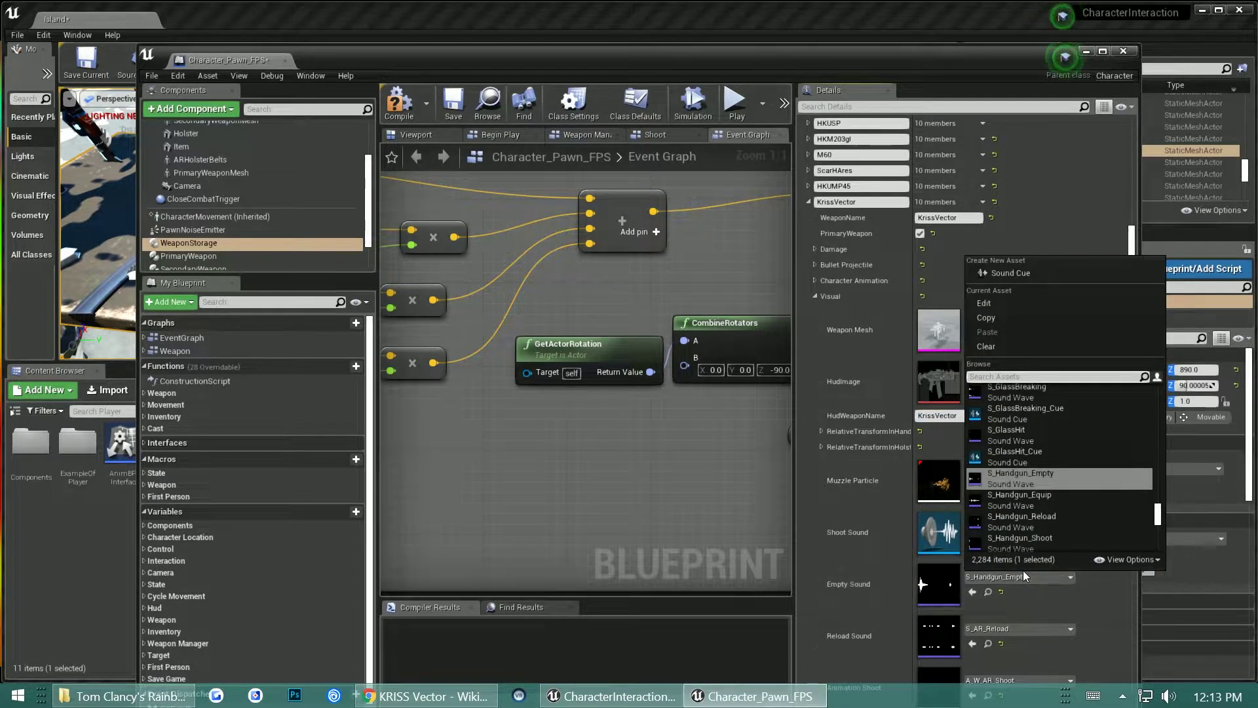
click(1023, 573)
scroll(1027, 614, down, 2)
click(1013, 568)
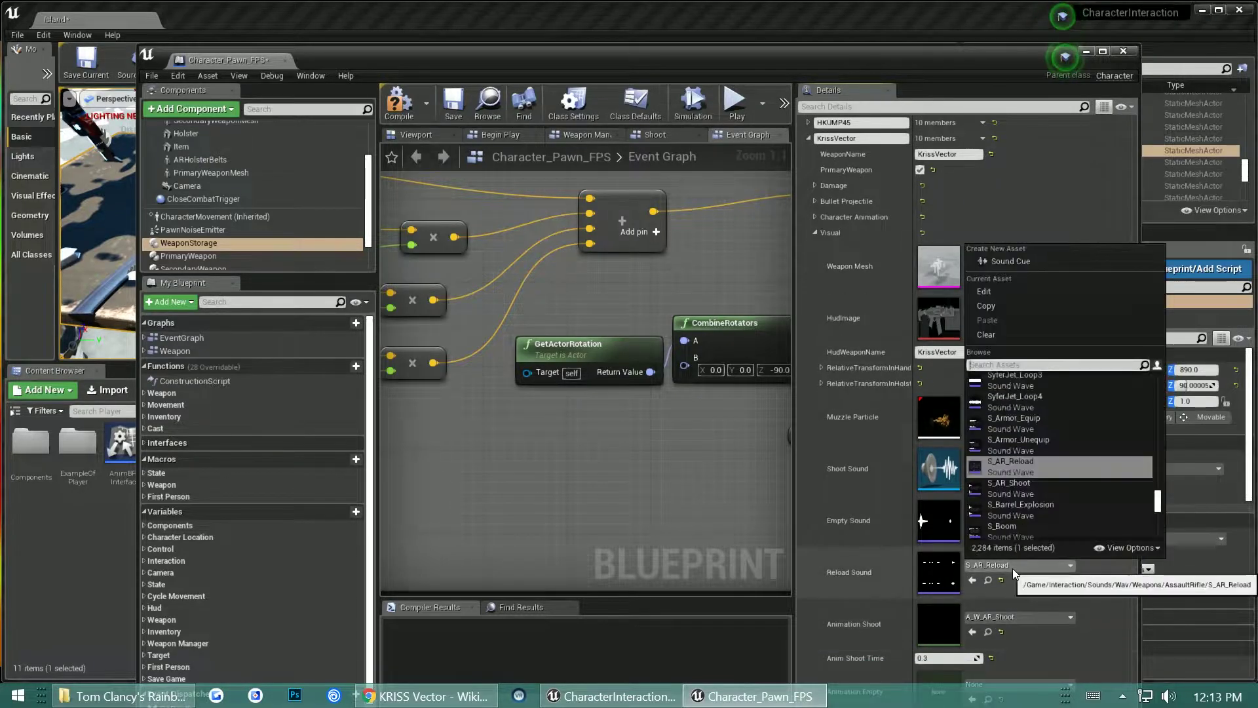
text(kriss)
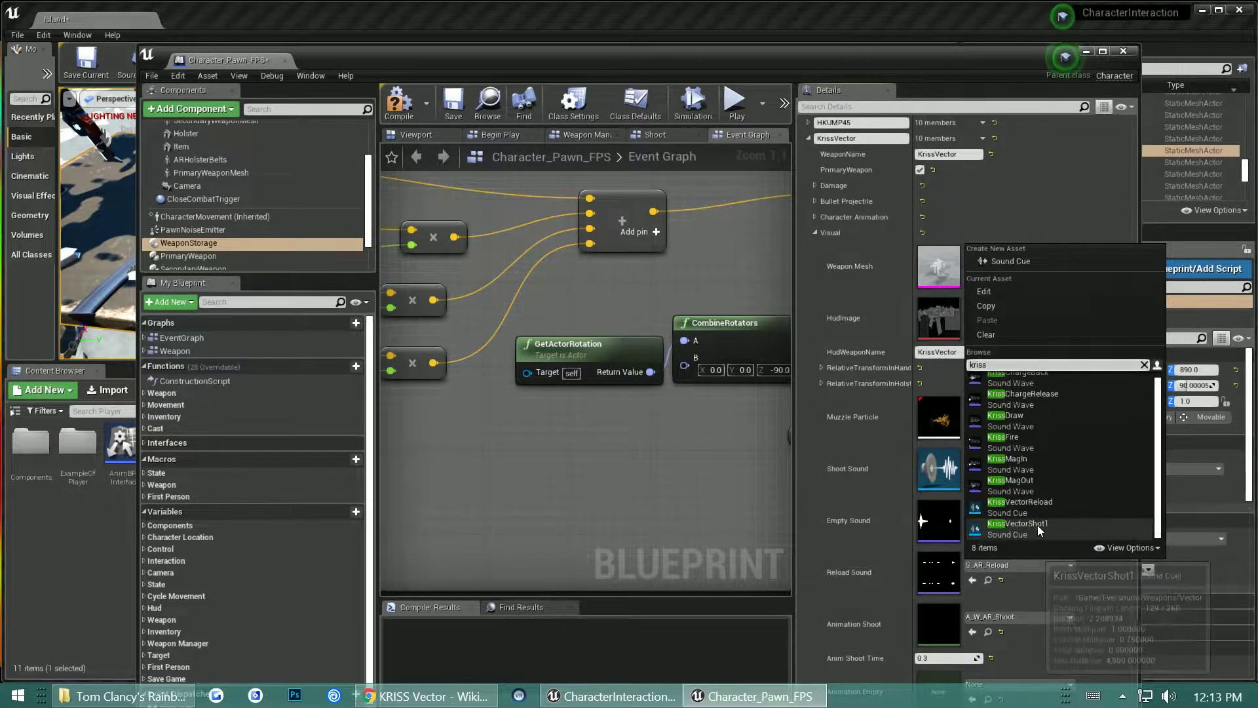
click(1039, 499)
scroll(1128, 602, down, 2)
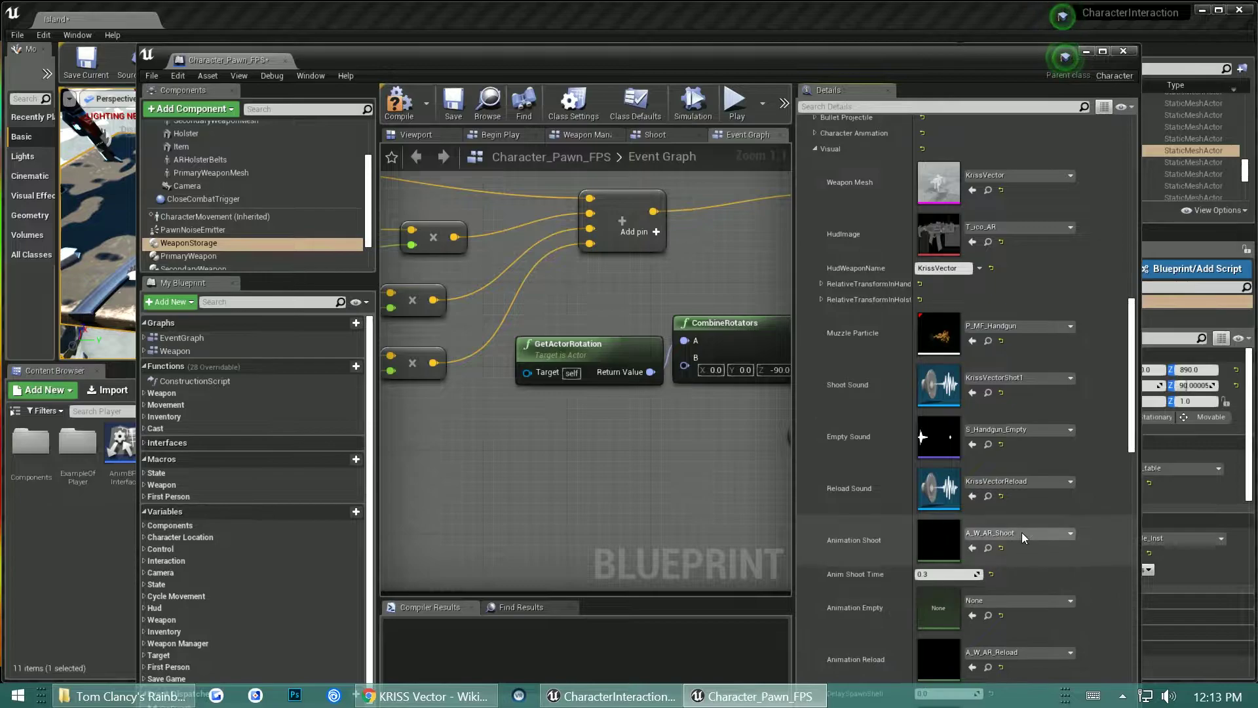
scroll(1026, 538, down, 2)
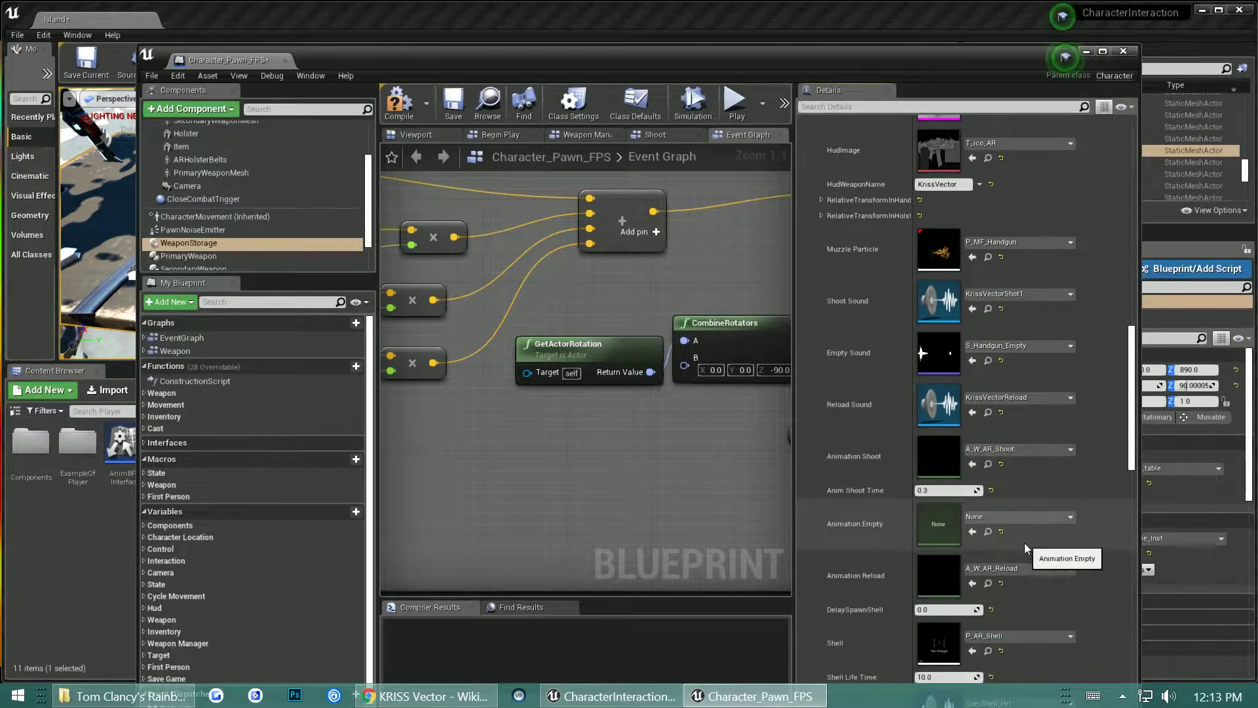
scroll(1029, 578, down, 2)
scroll(1028, 591, down, 2)
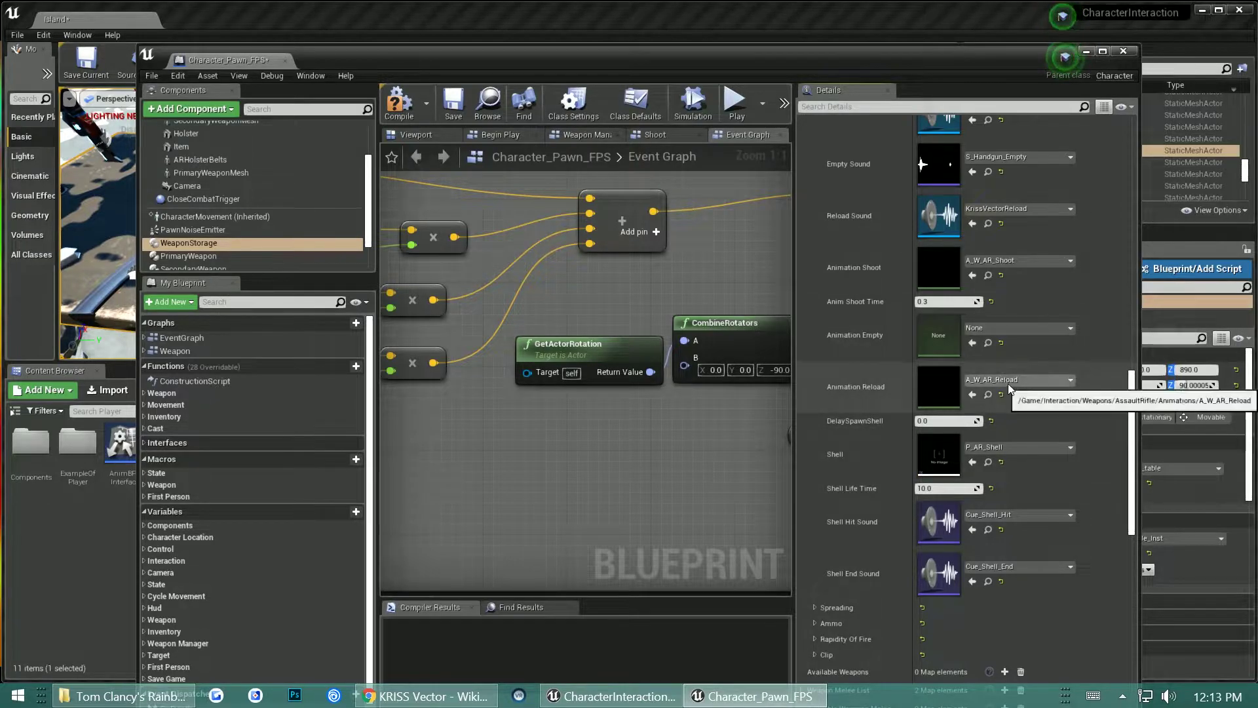
scroll(1007, 382, up, 1)
scroll(983, 394, up, 2)
scroll(945, 403, up, 2)
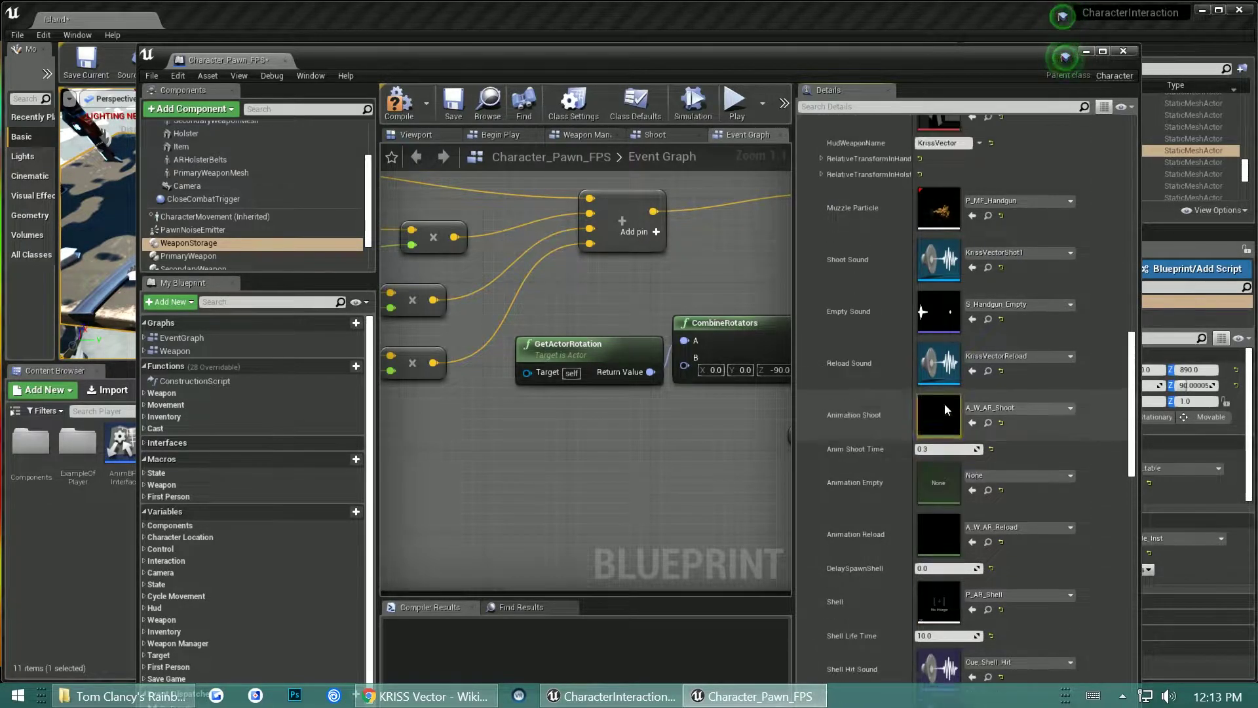
scroll(947, 404, up, 2)
scroll(946, 405, up, 1)
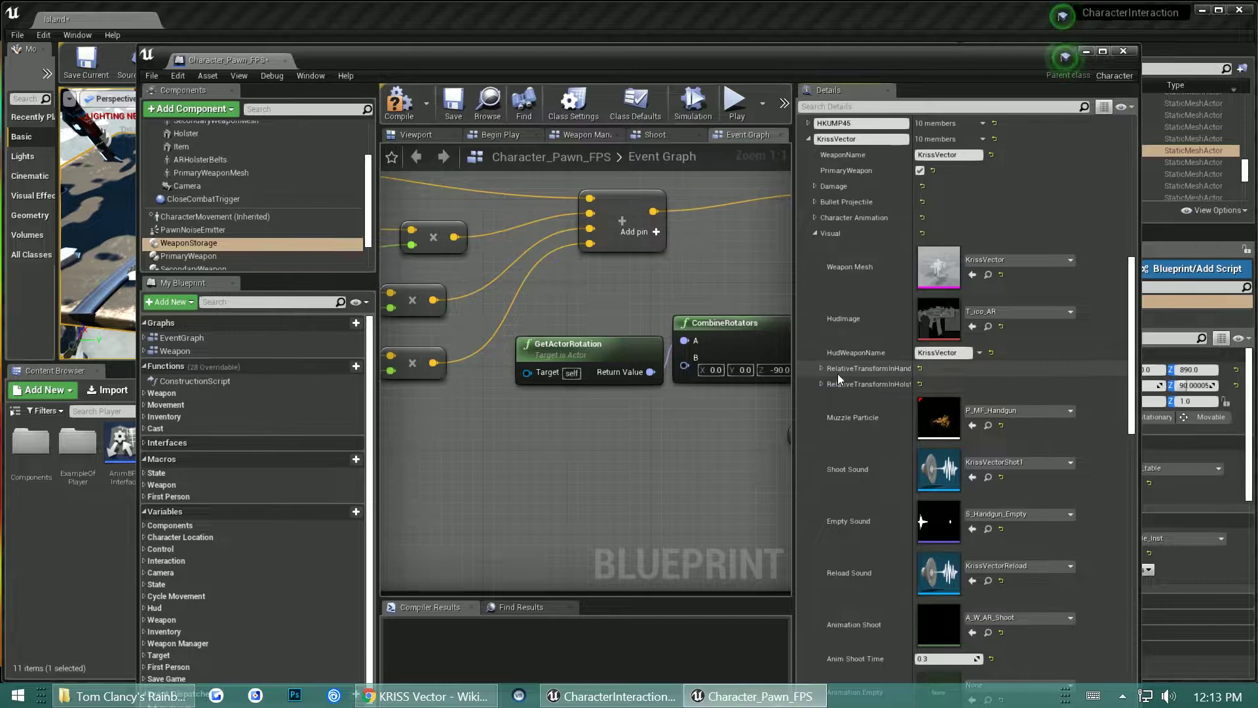
Step: Set the KrissVector fire rate to 14 shots per second
click(816, 233)
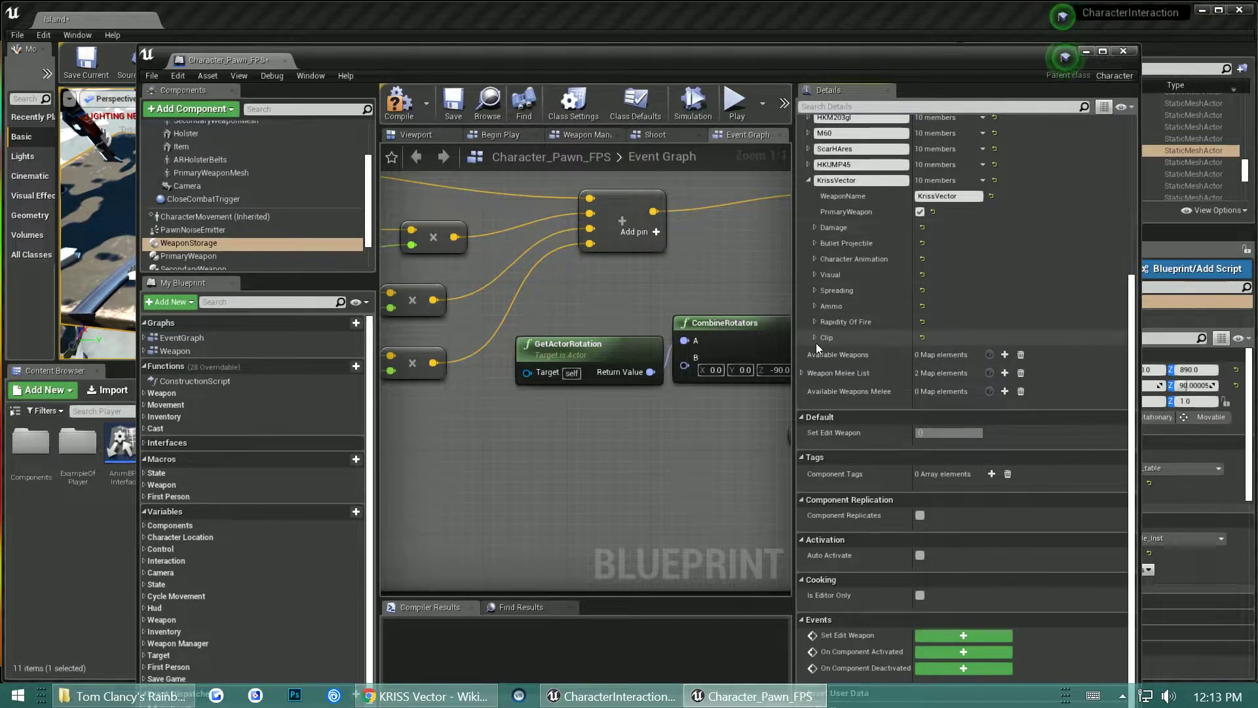
click(814, 321)
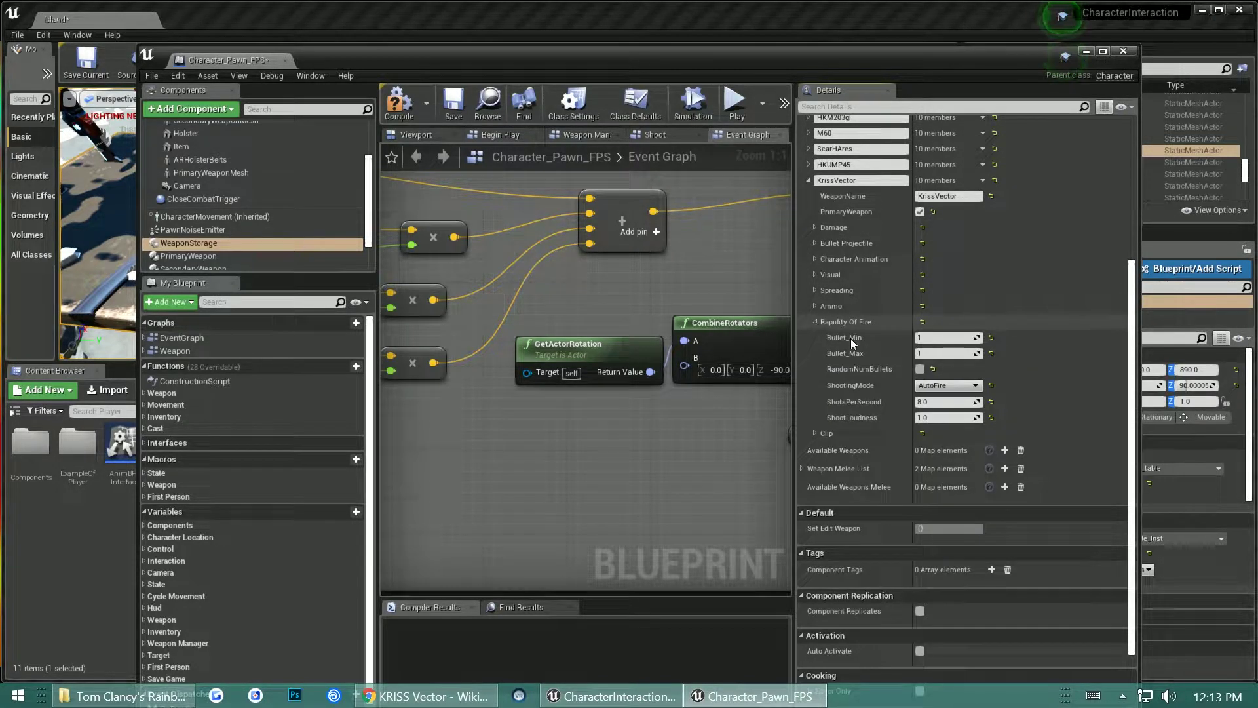
click(937, 402)
text(11)
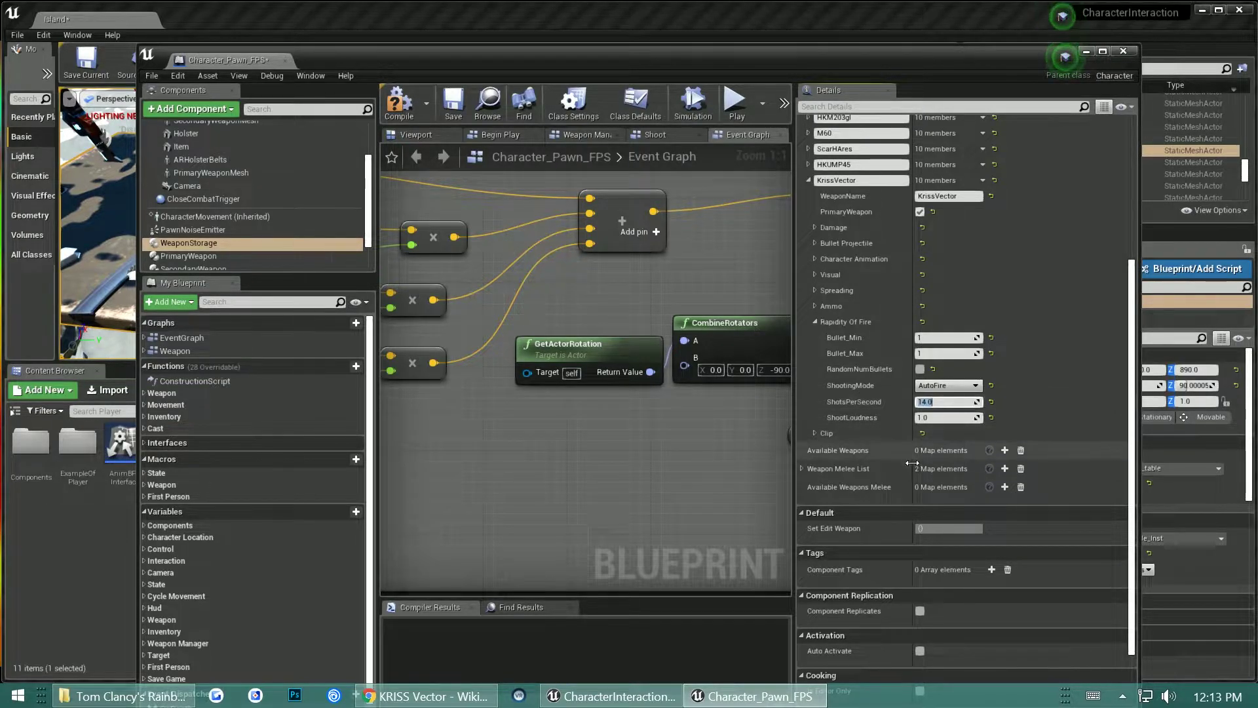
key(Tab)
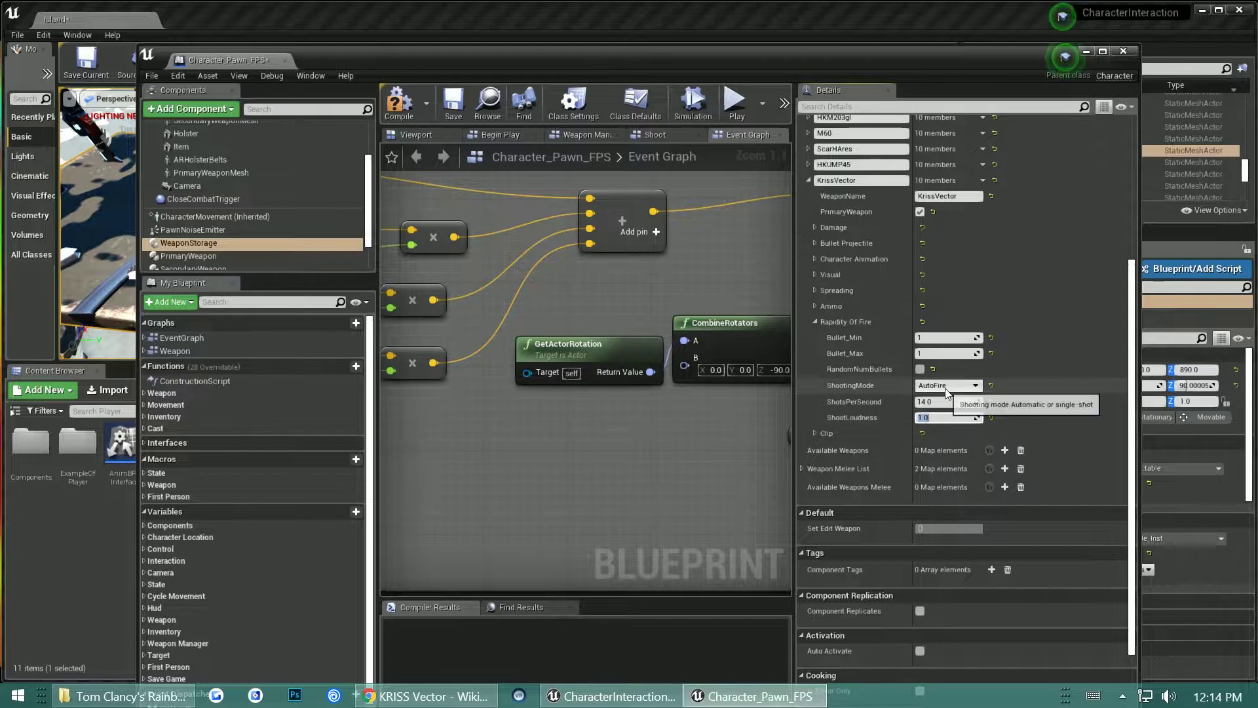
Step: Set the KrissVector clip size and ammo in clip to 33
click(815, 322)
click(814, 305)
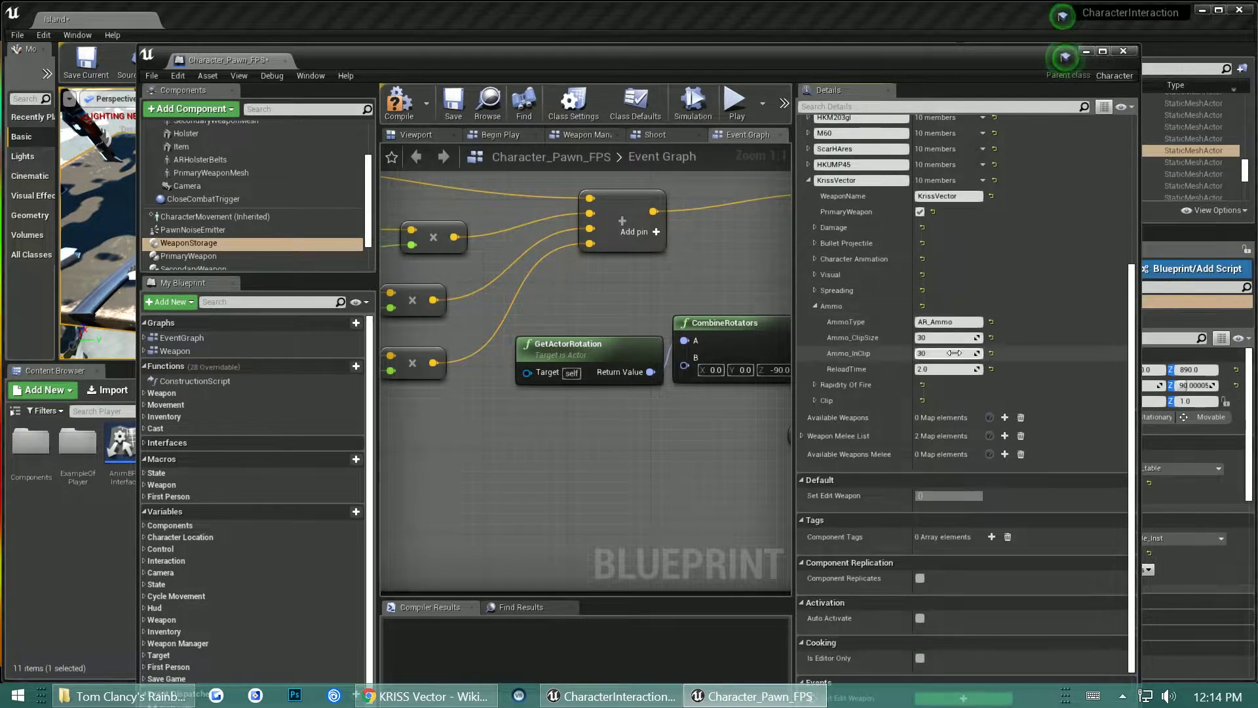
click(934, 338)
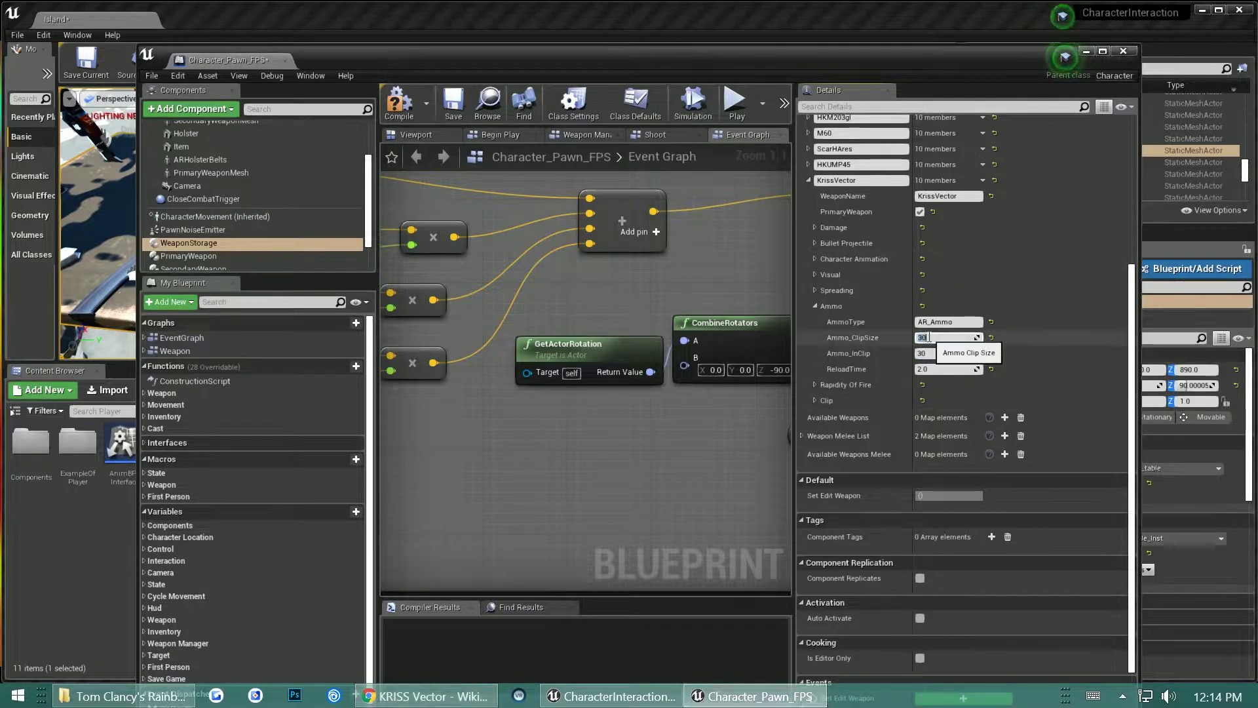
text(33)
click(932, 352)
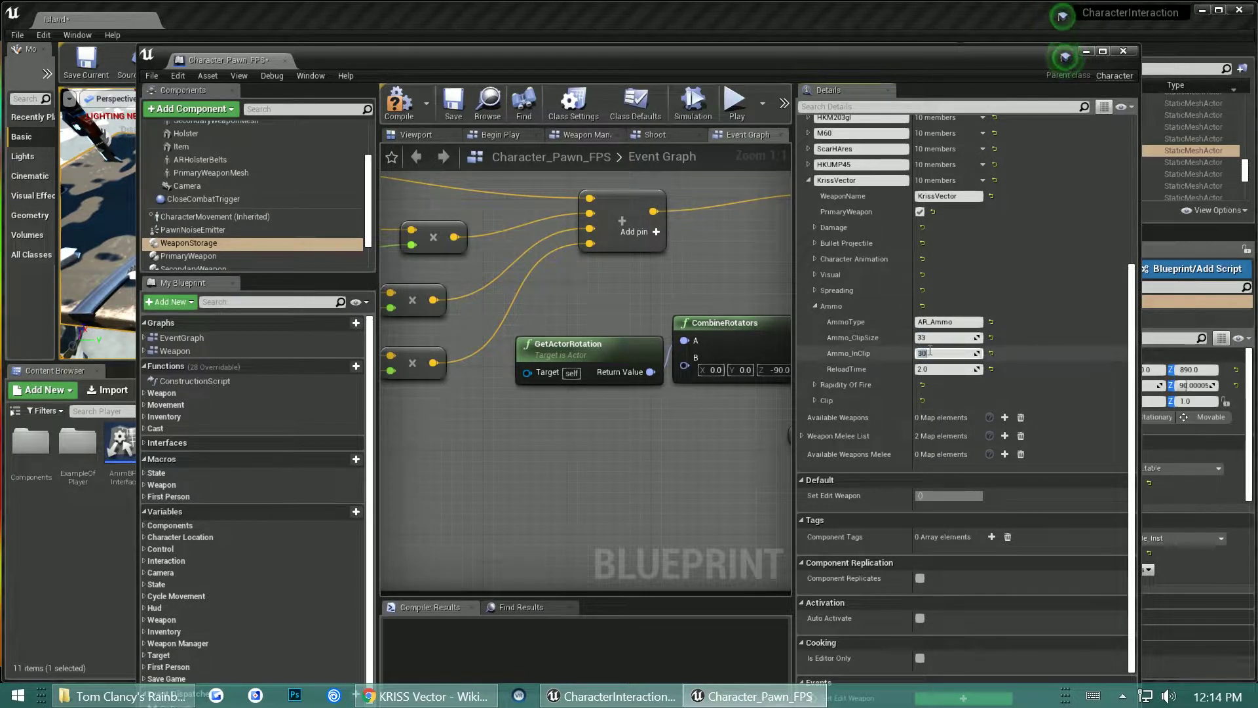
text(33)
key(Return)
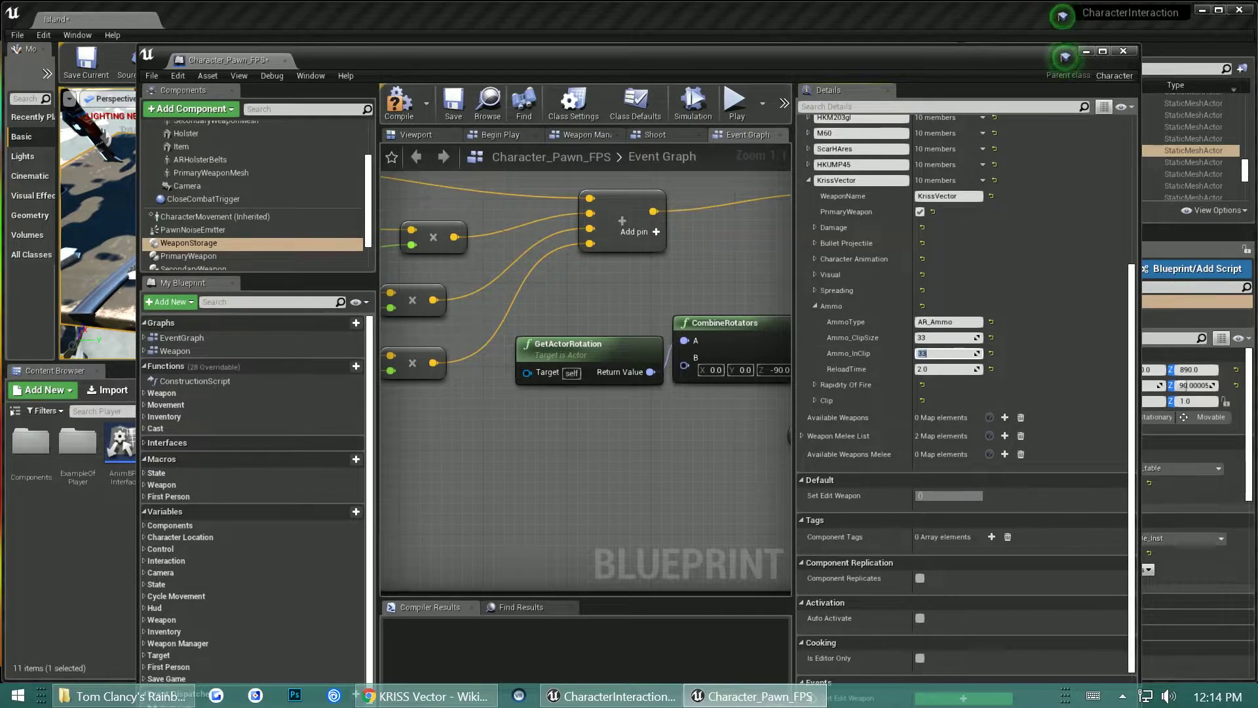
mouse_move(0, 79)
mouse_down()
mouse_move(172, 79)
mouse_move(364, 134)
mouse_up()
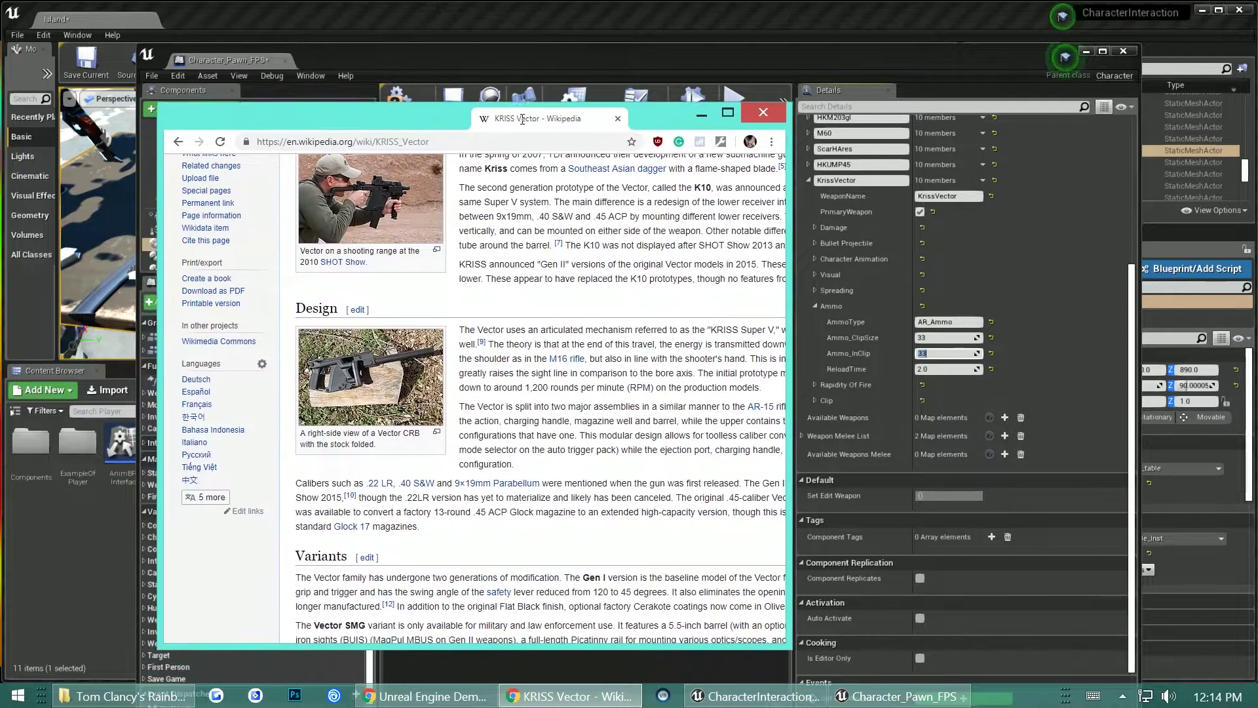
double_click(363, 134)
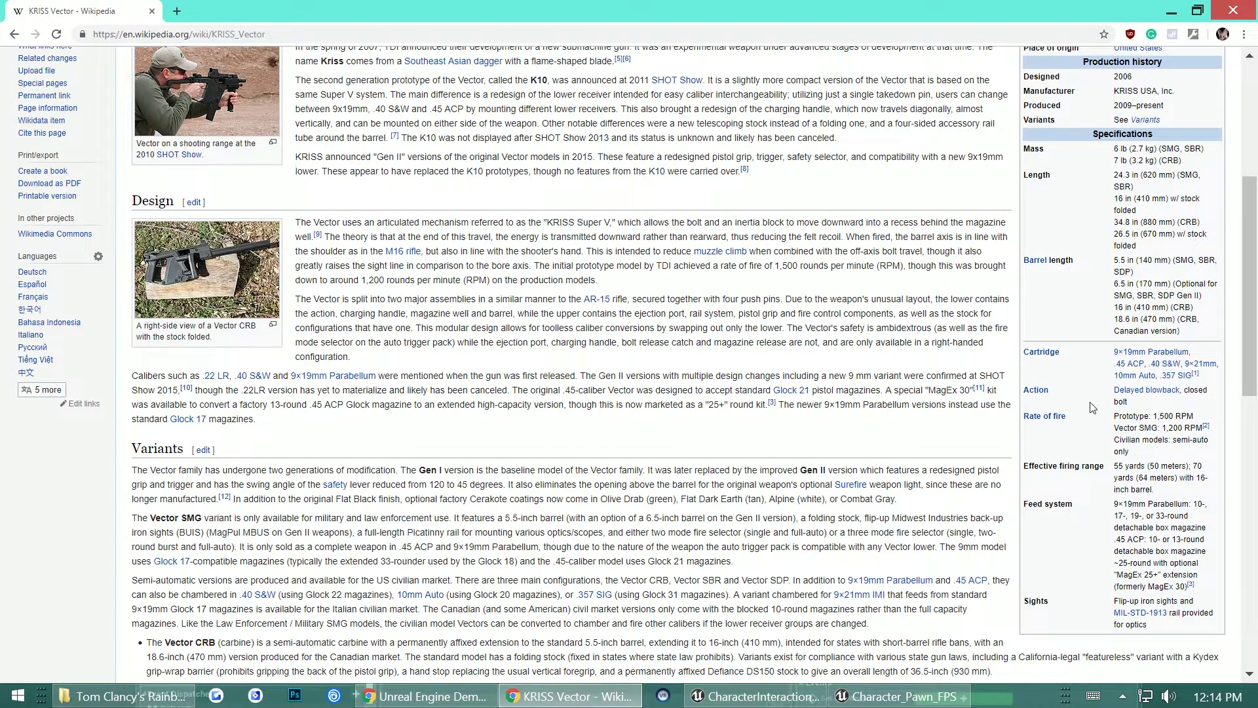
mouse_move(1089, 363)
mouse_down()
mouse_move(1152, 507)
mouse_move(987, 508)
mouse_up()
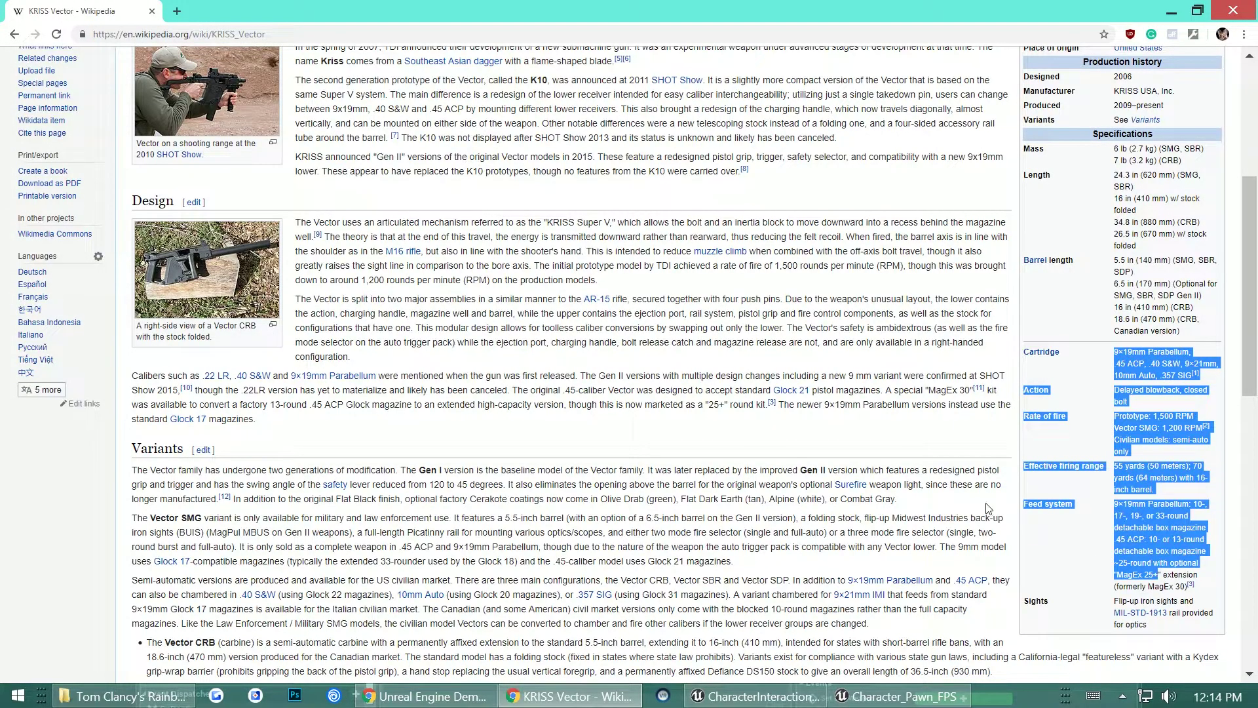
click(945, 433)
scroll(945, 433, up, 3)
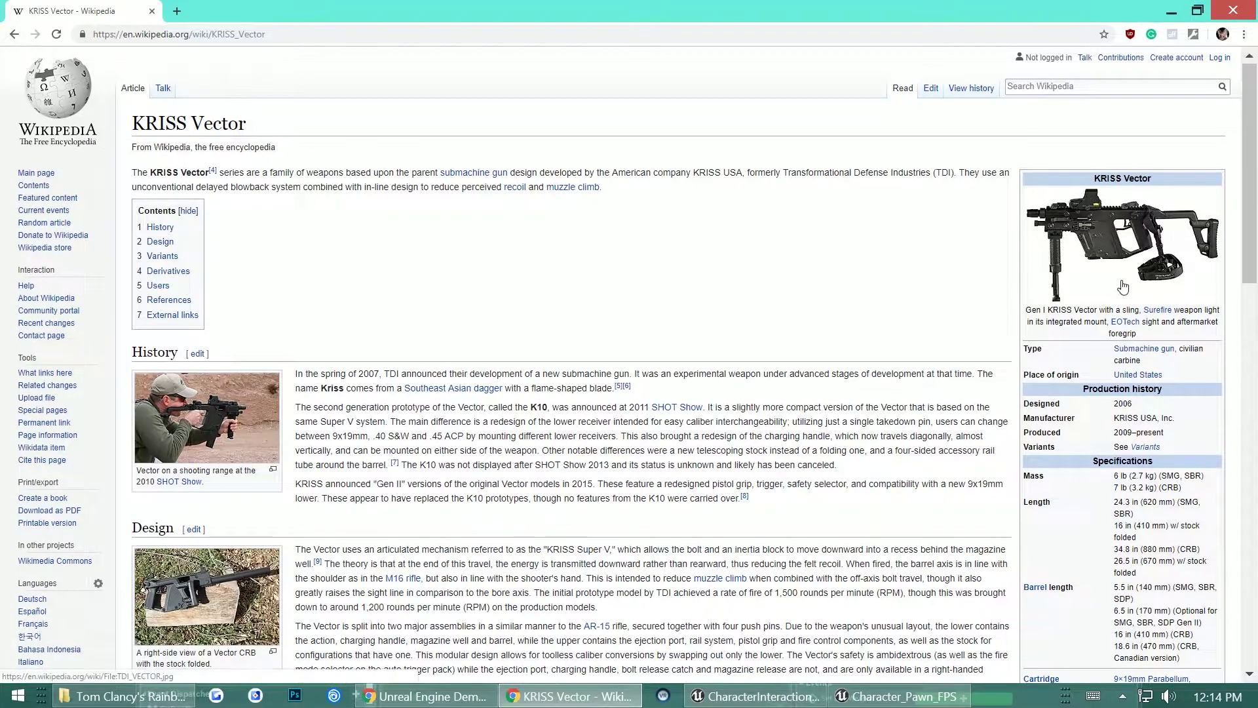
scroll(1124, 285, down, 3)
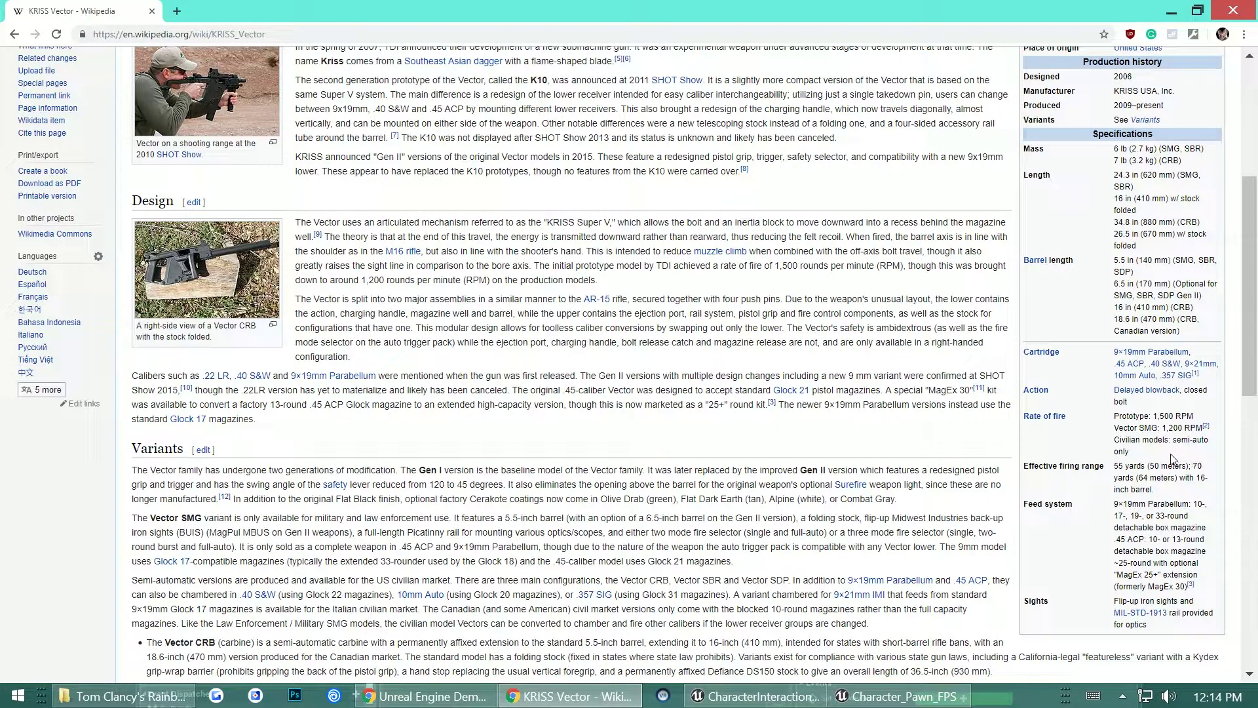
scroll(1155, 414, down, 2)
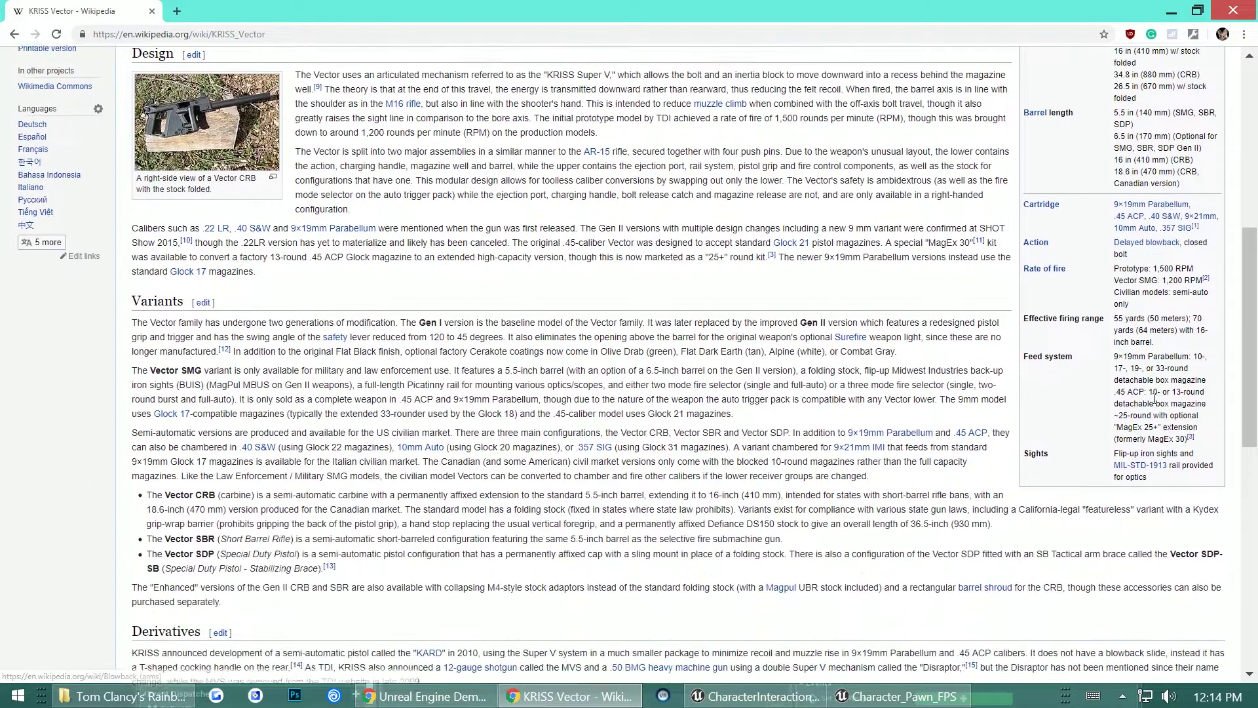
scroll(1155, 401, up, 1)
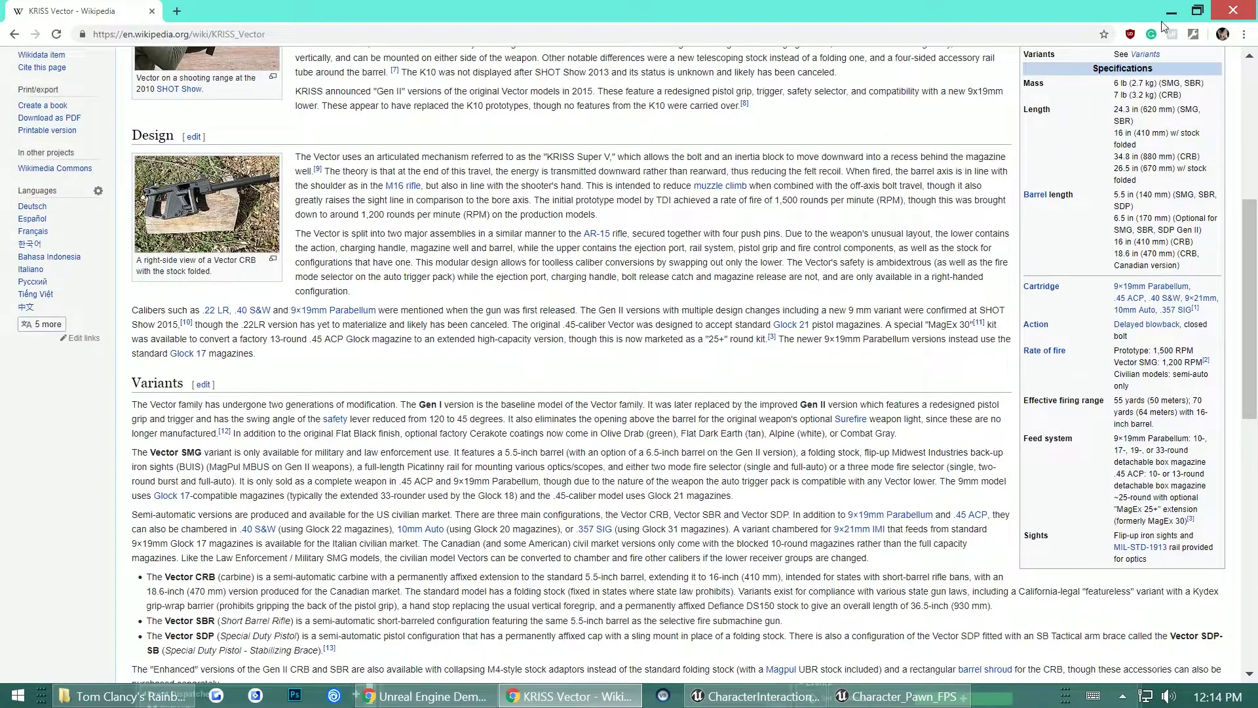
click(1171, 11)
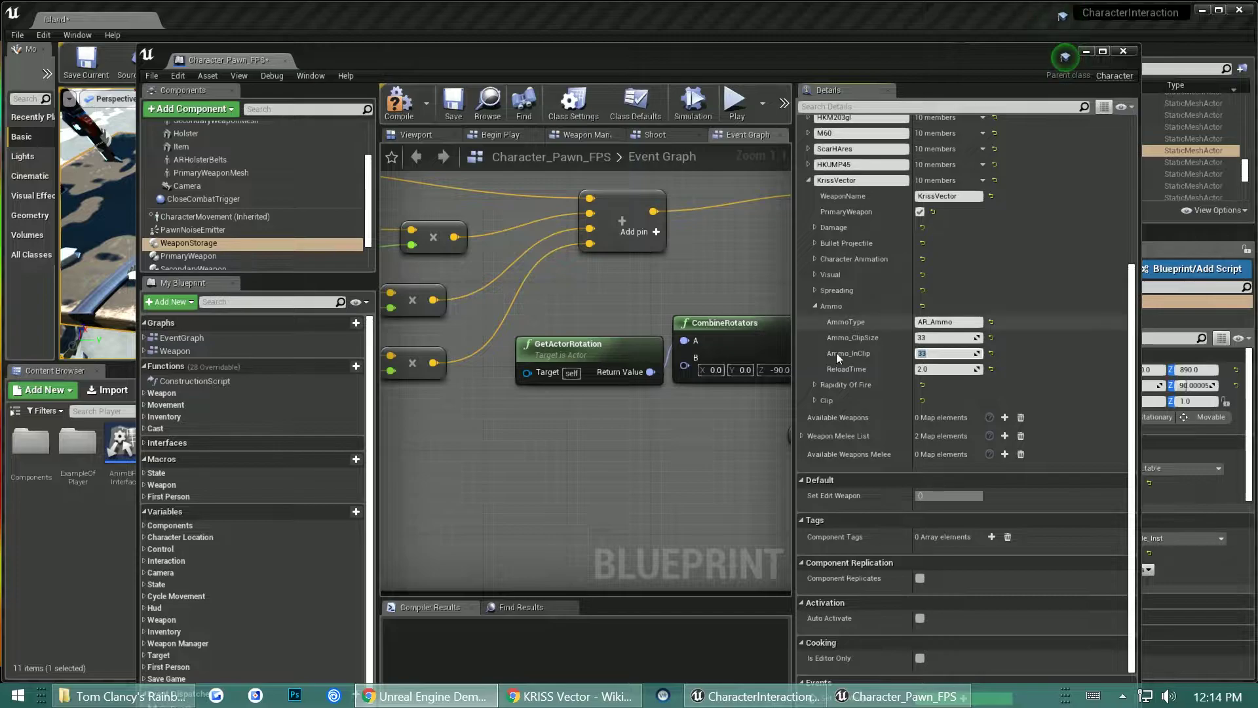
Step: Edit the reload time, then the Recoil_Min and SpreadingCone_Max spreading values
click(933, 368)
click(812, 306)
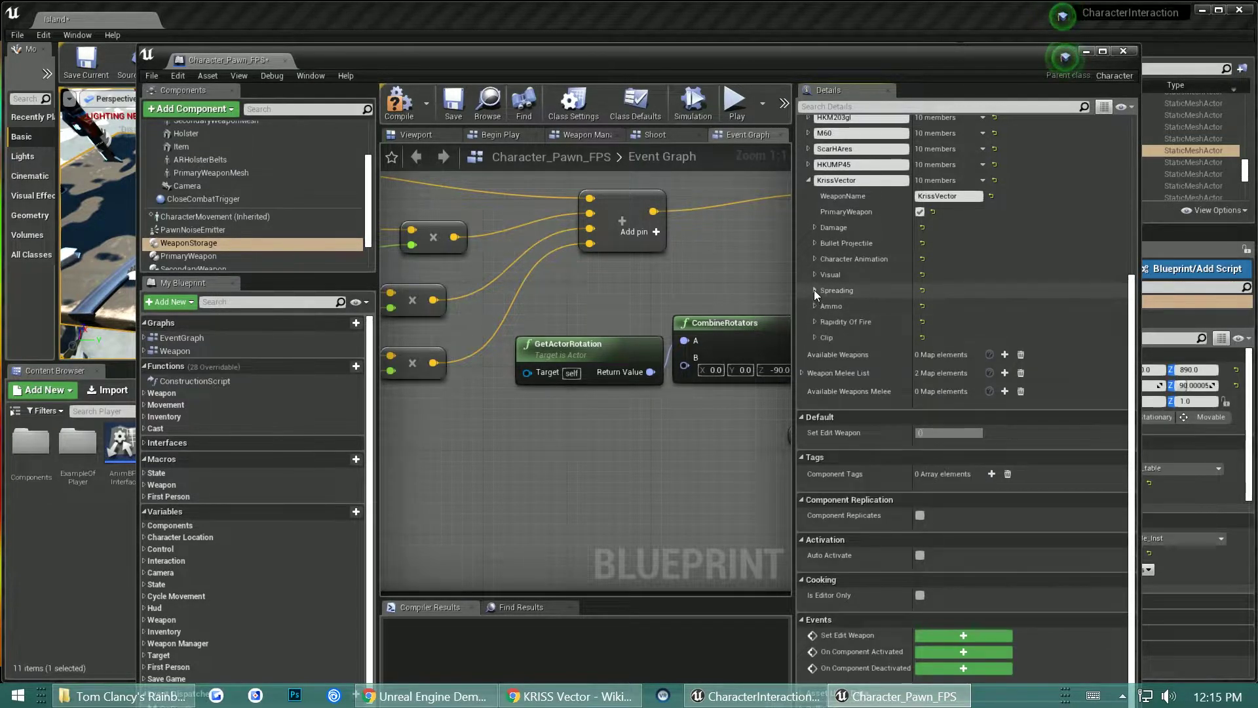
click(814, 289)
click(933, 306)
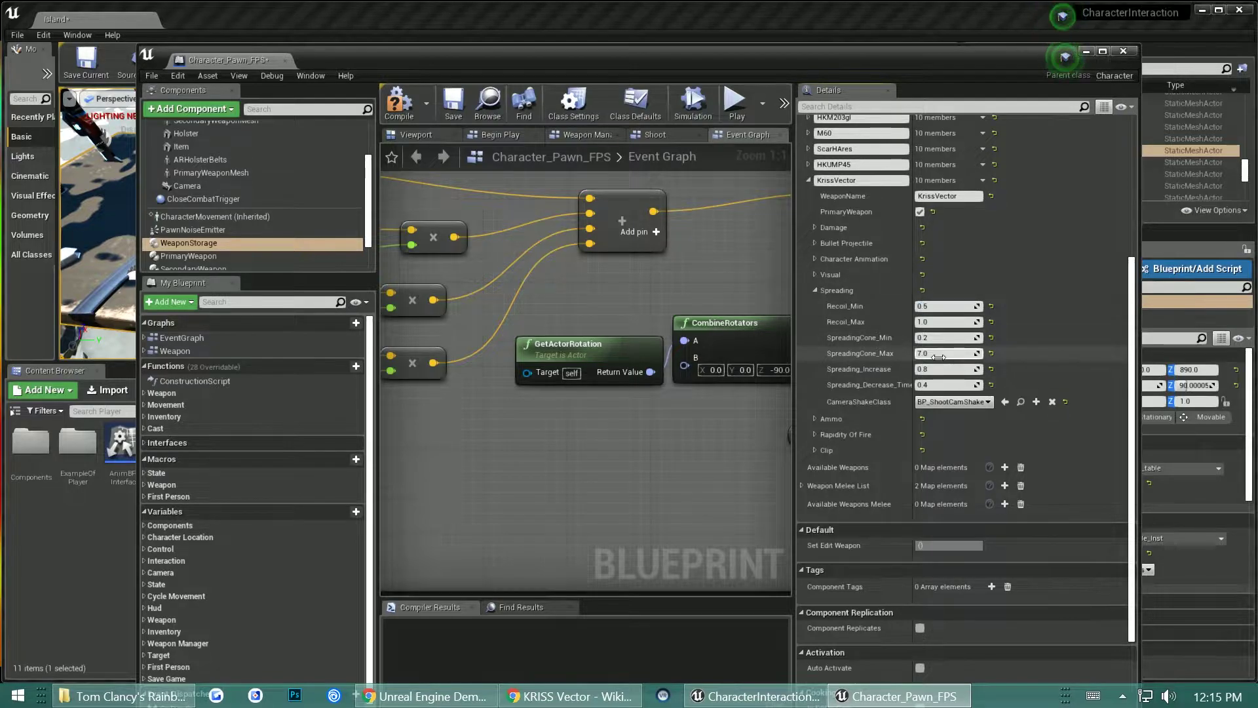
click(936, 351)
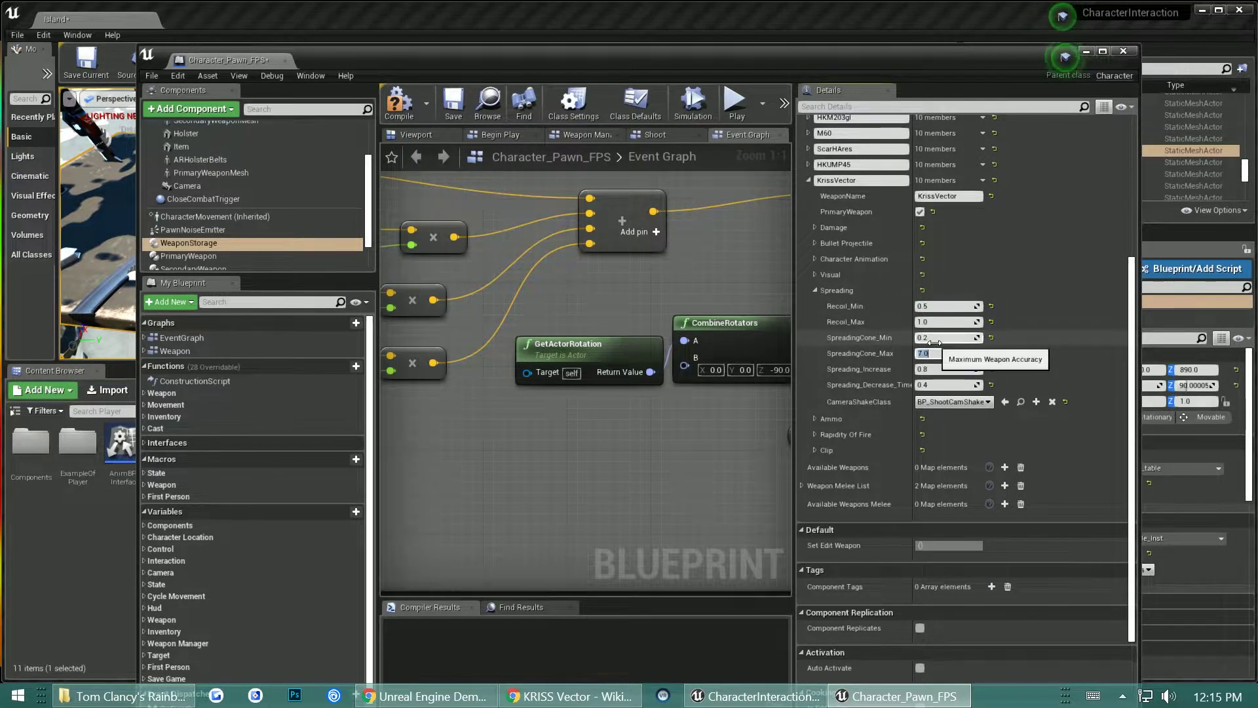
text(5)
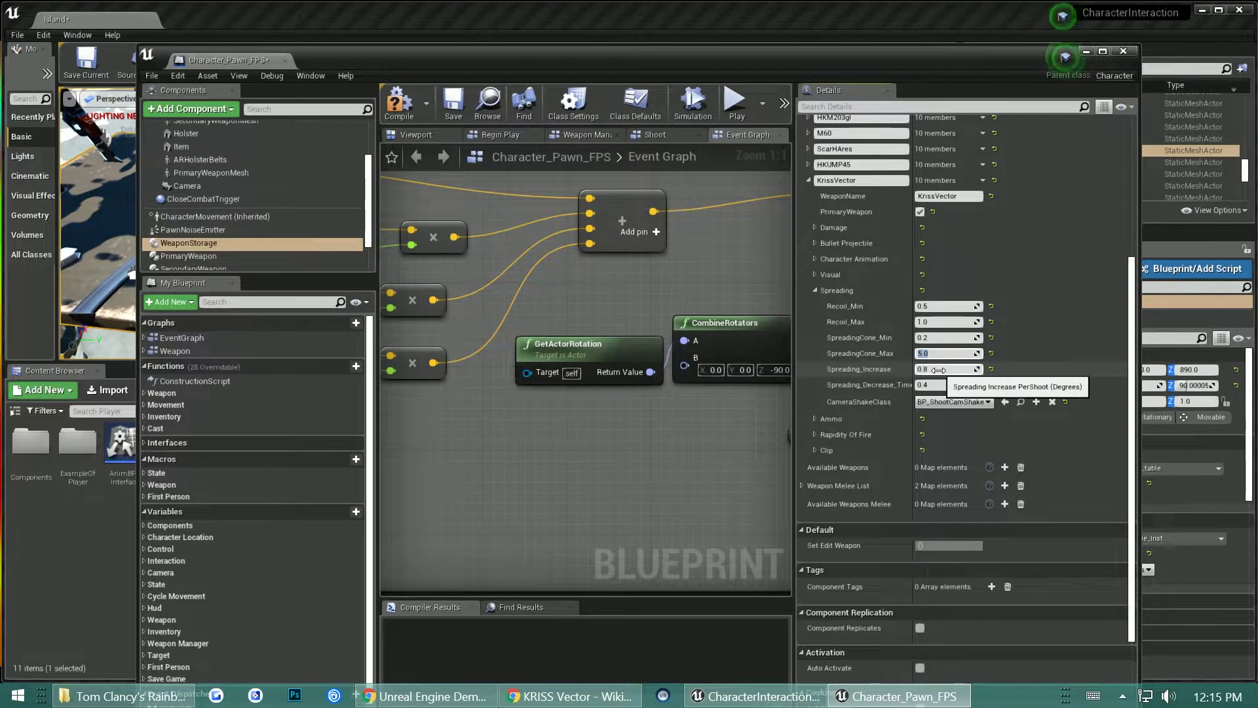
Step: Check the BP_ShootCamShake camera shake, then collapse the Spreading and Visual groups
click(938, 404)
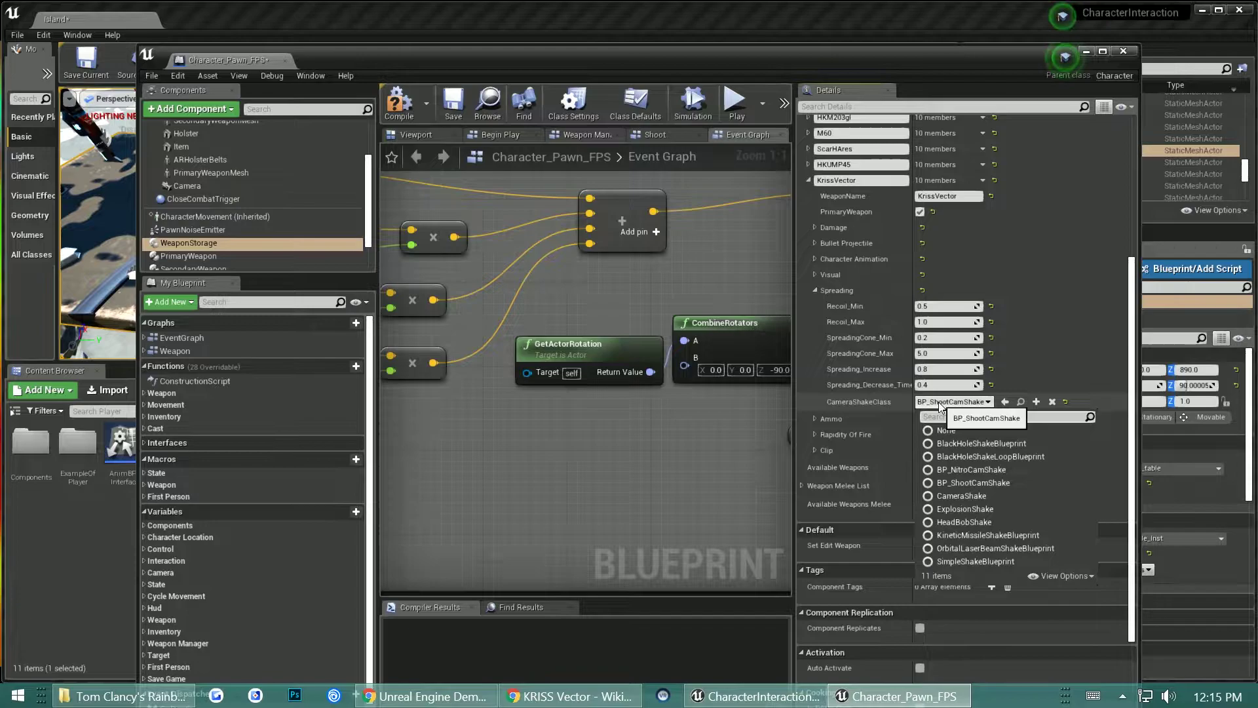
click(939, 403)
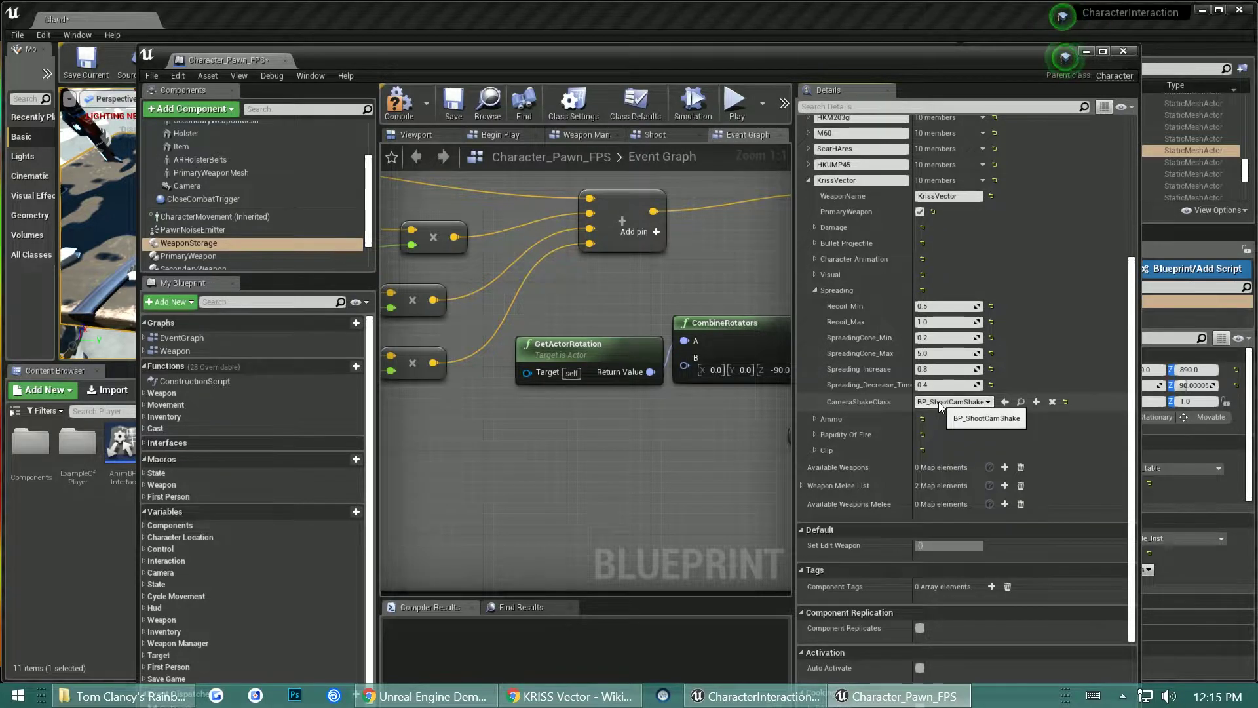
click(815, 291)
click(815, 274)
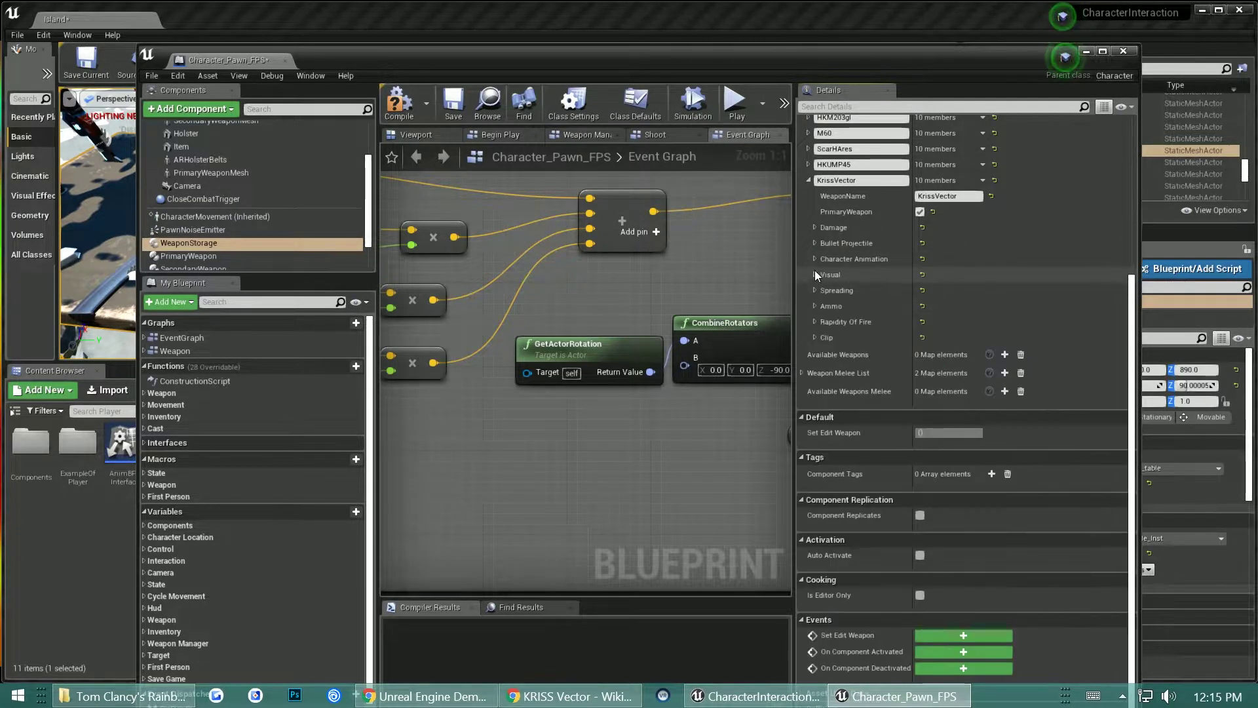
Step: Edit the KrissVector base damage value, then collapse the entry
click(815, 227)
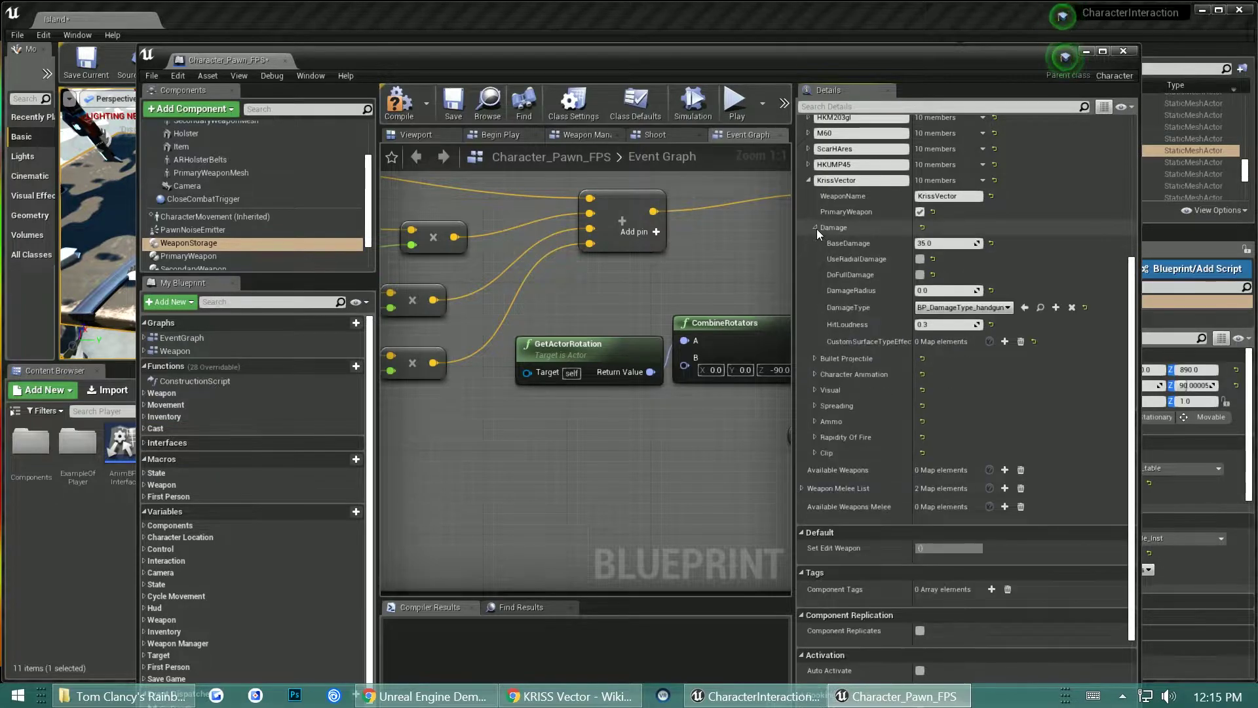
click(950, 244)
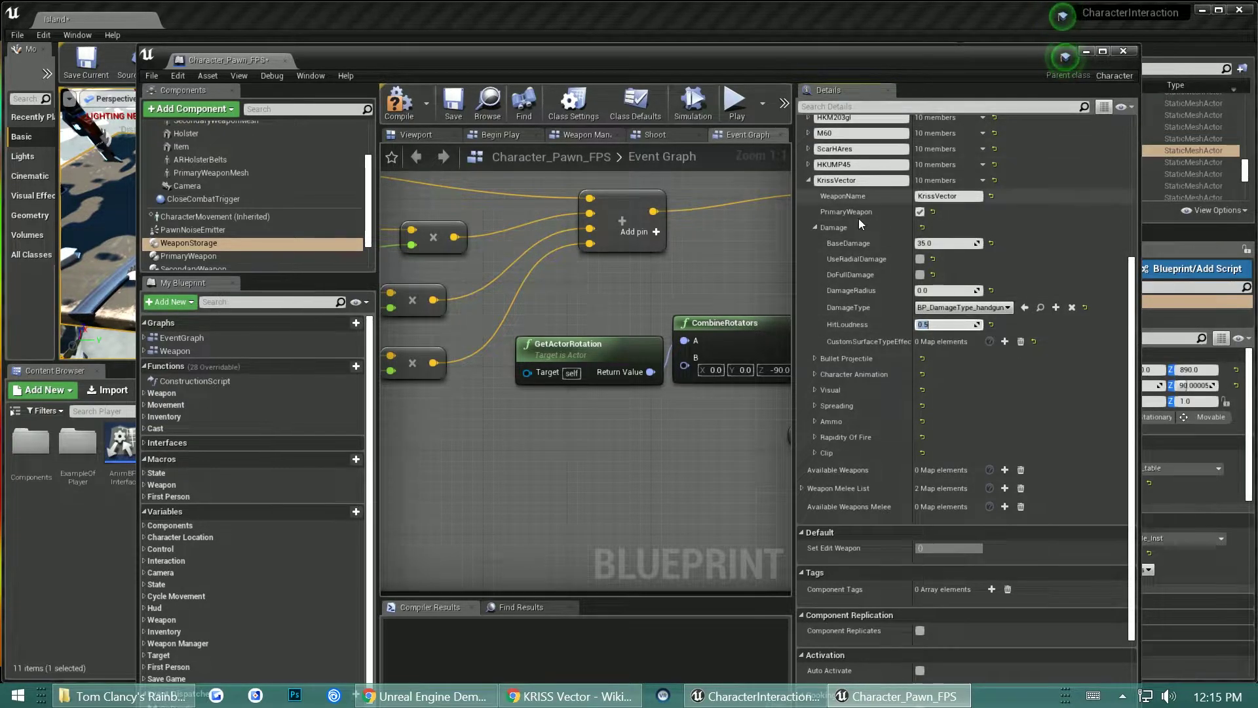
click(815, 226)
click(809, 179)
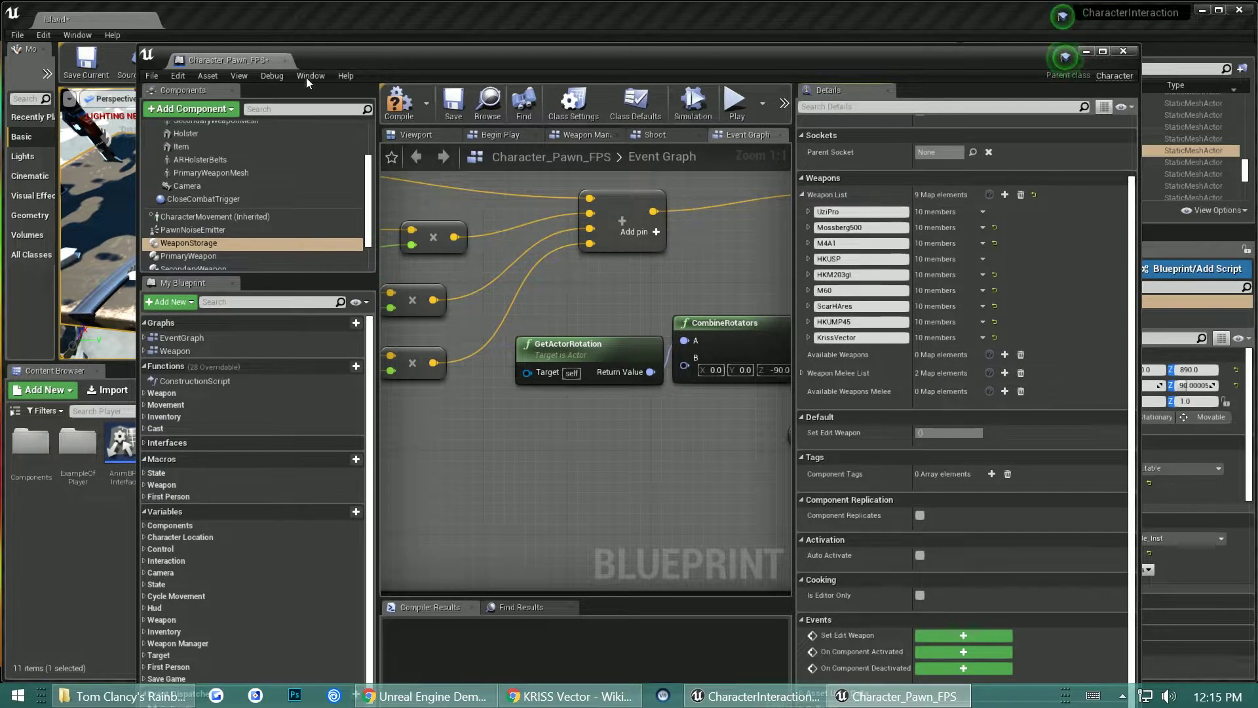
Step: Save the Character_Pawn_FPS blueprint and minimize it back to the level
right_click(944, 340)
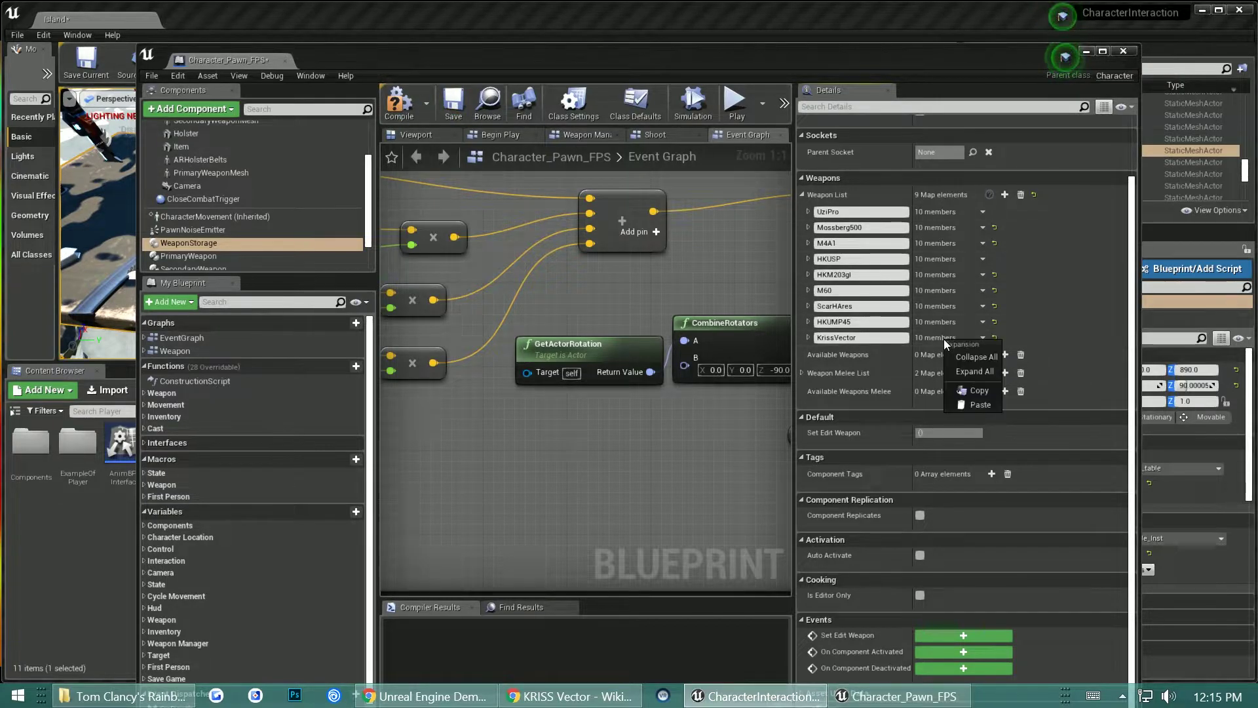
click(989, 394)
click(453, 106)
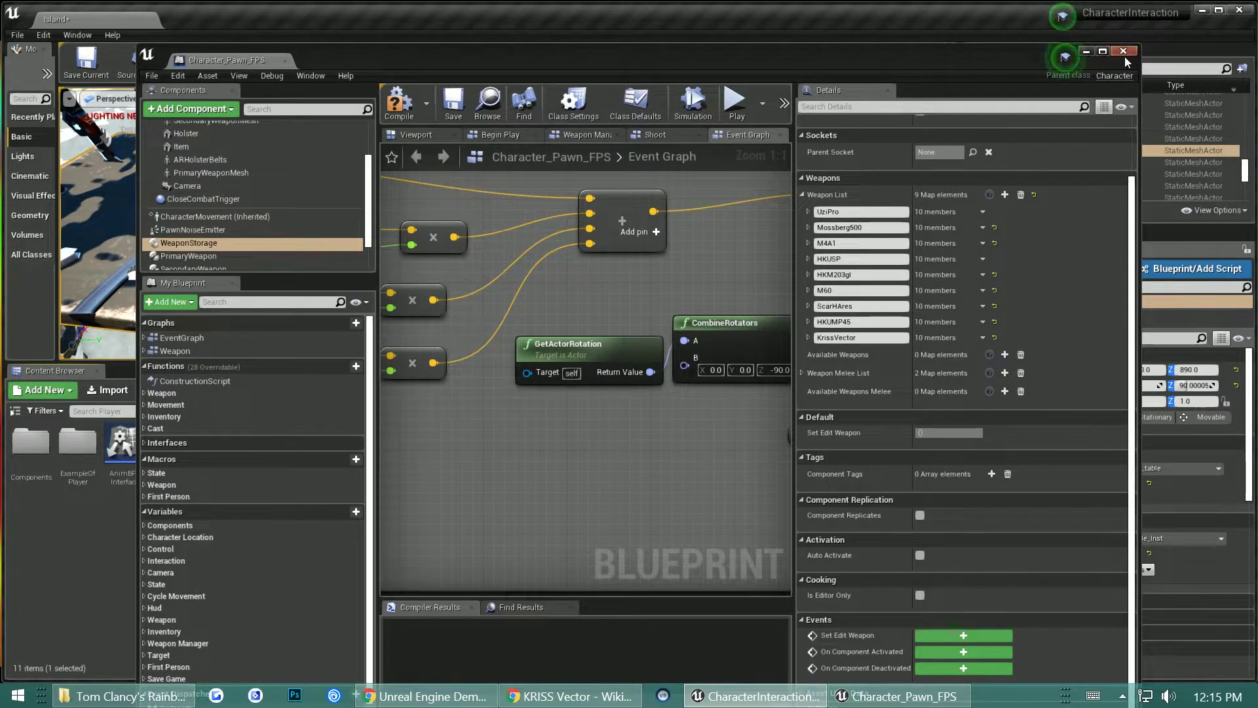
click(1084, 51)
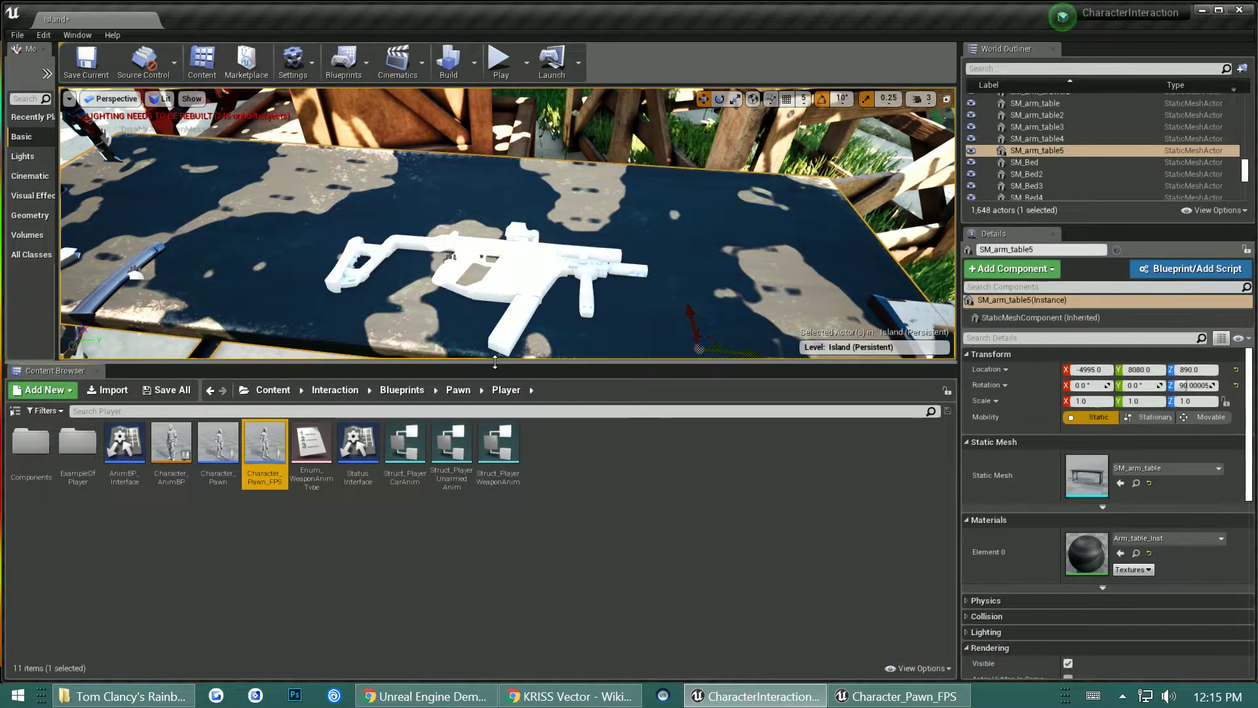
Step: Play the level in a taller viewport, pick up the Kriss Vector and fire at the wall
drag(496, 361, 496, 595)
click(501, 64)
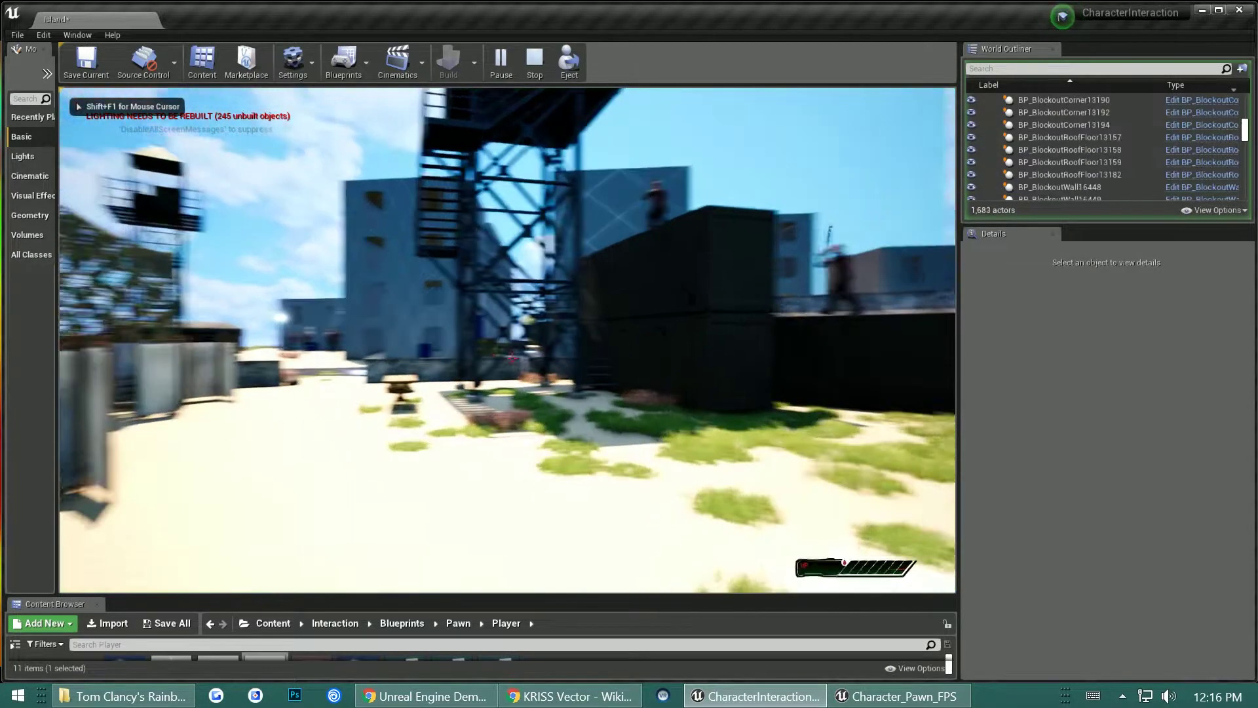
key(w)
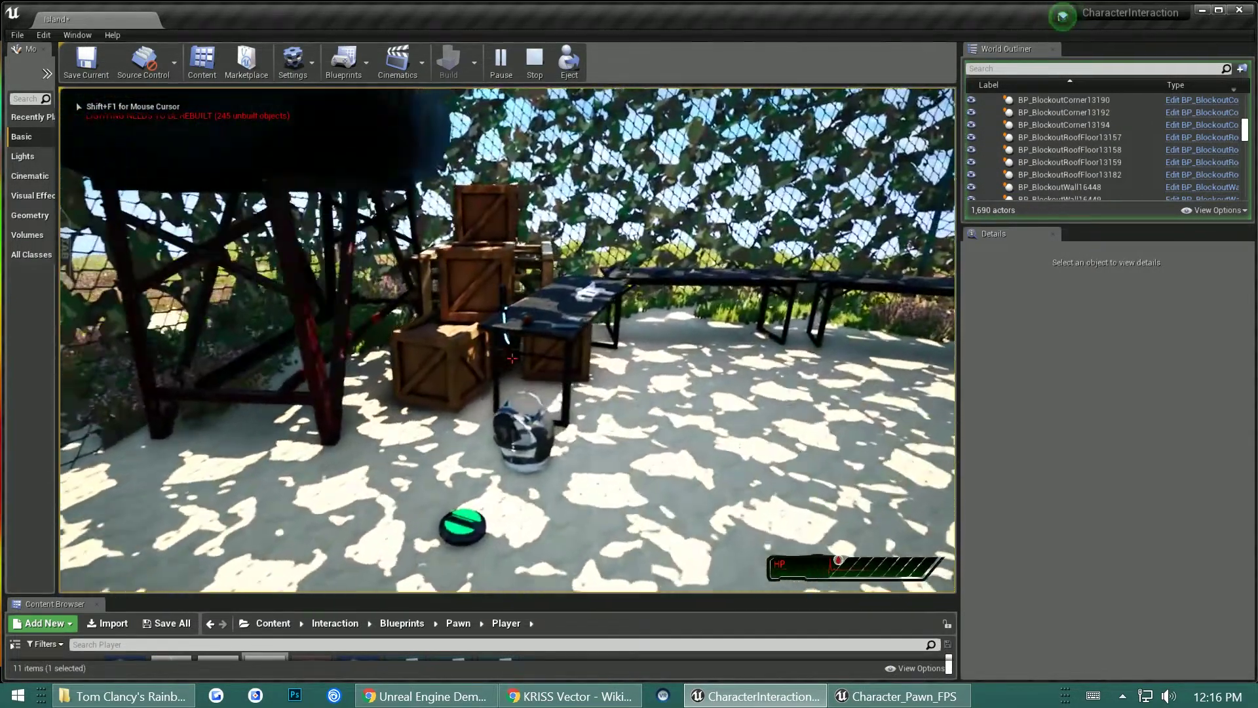
key(w)
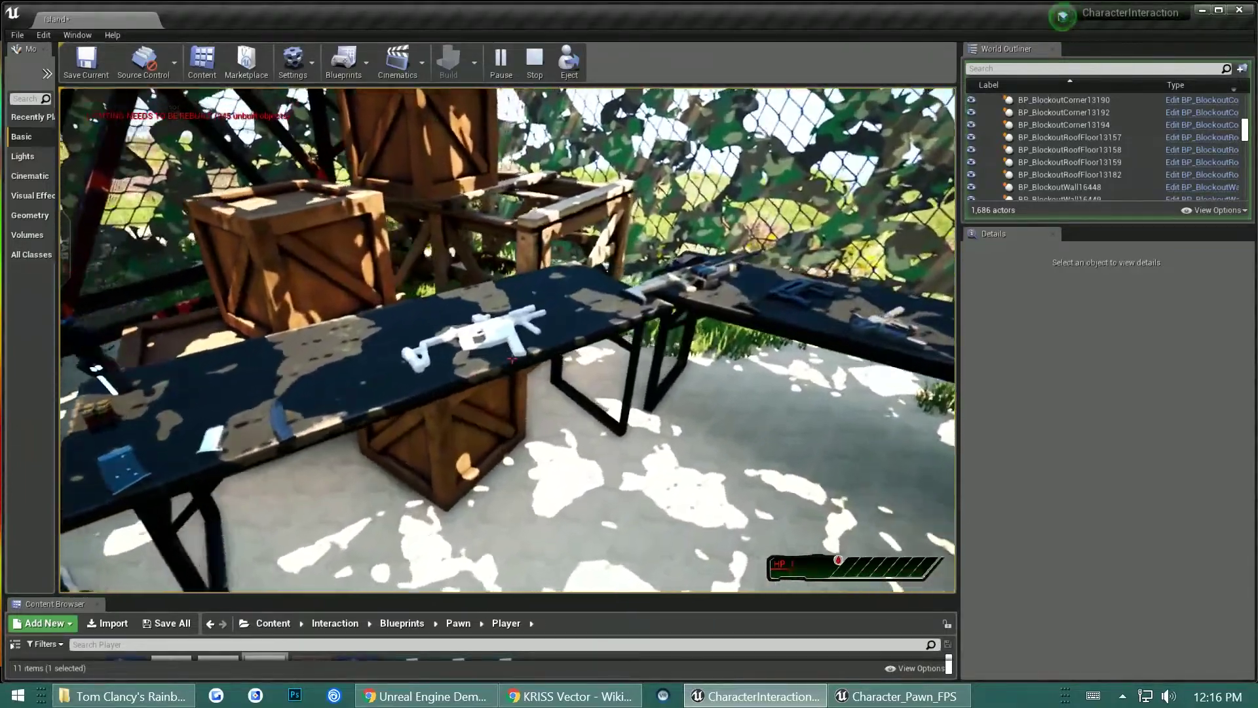
key(w)
key(e)
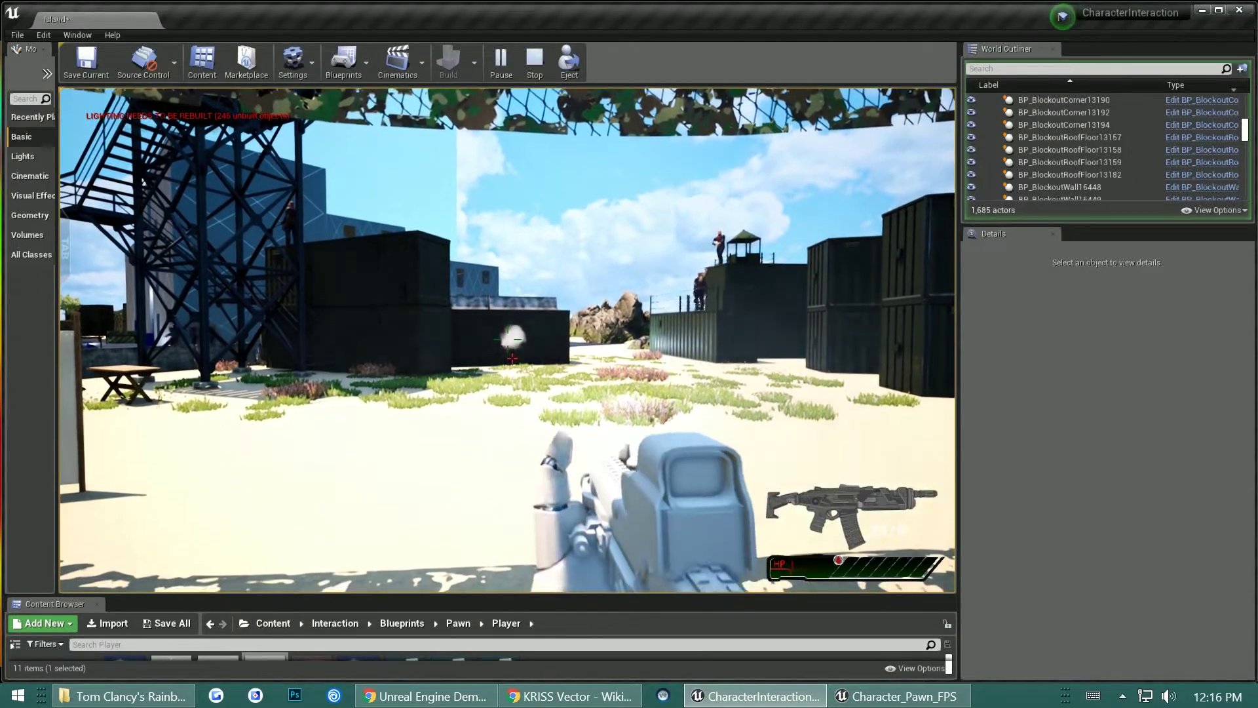
click(508, 352)
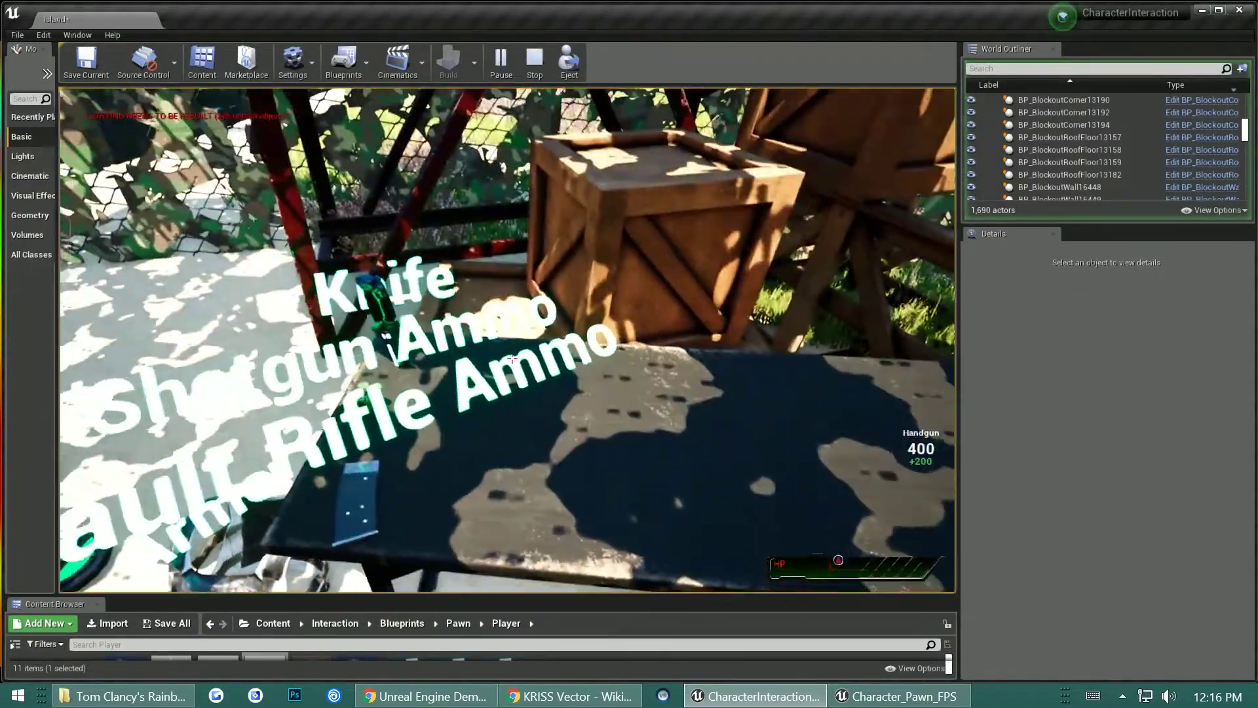
Step: Grab the assault rifle ammo, equip the rifle, fire continuously and reload
key(e)
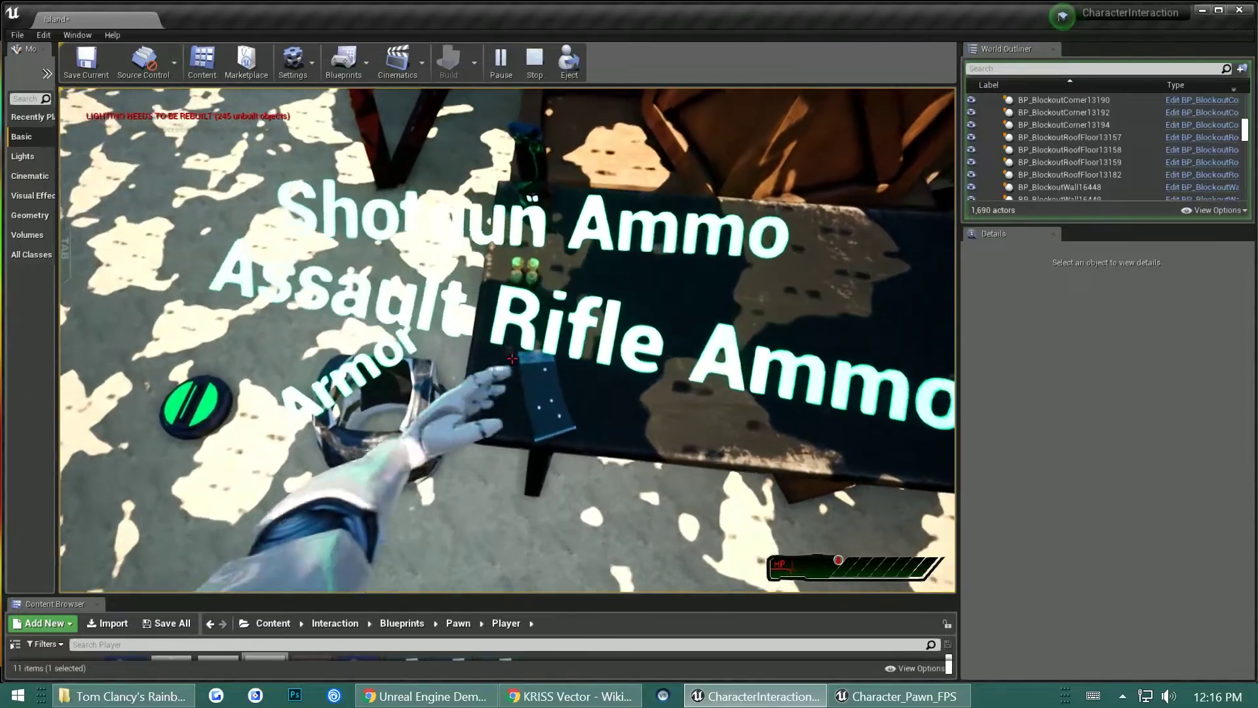
key(w)
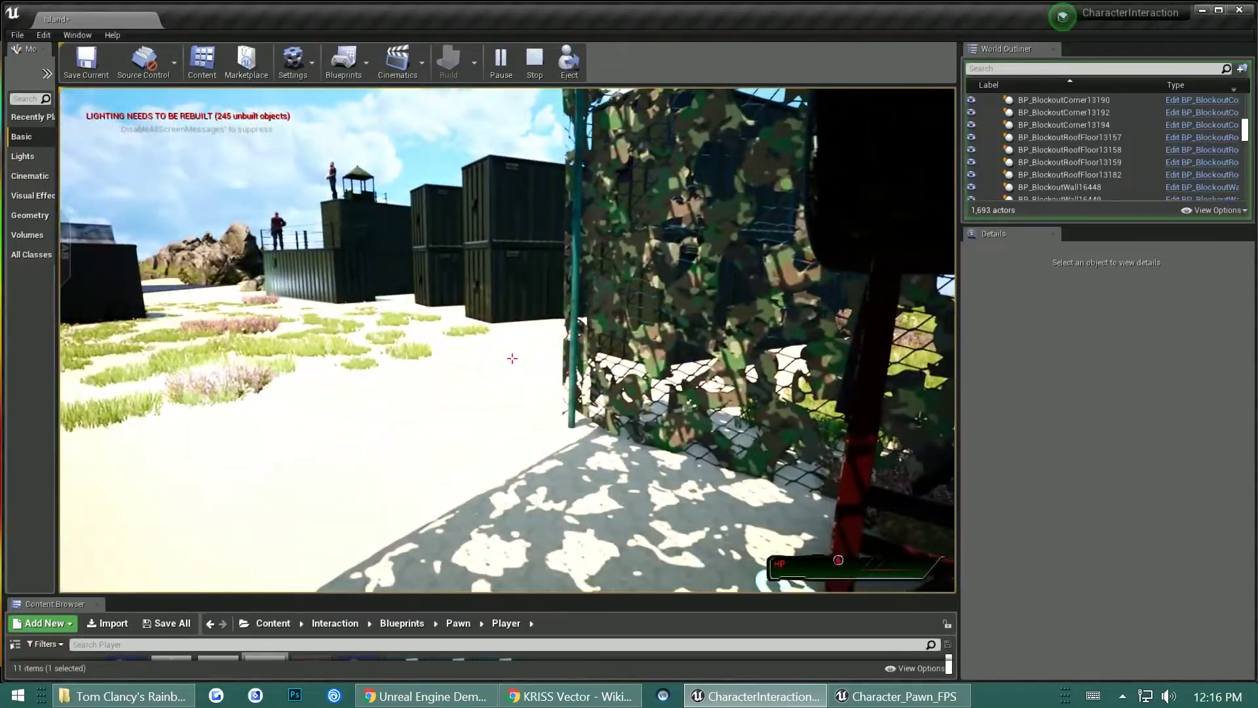
key(1)
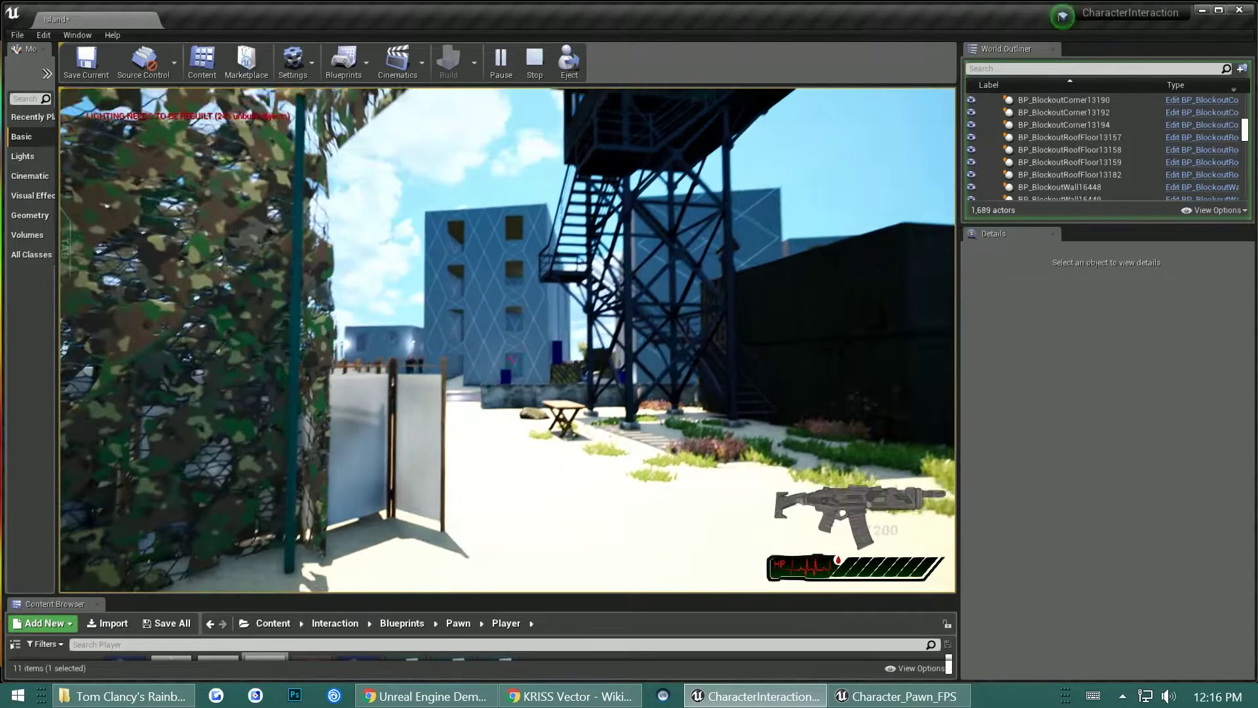
key(w)
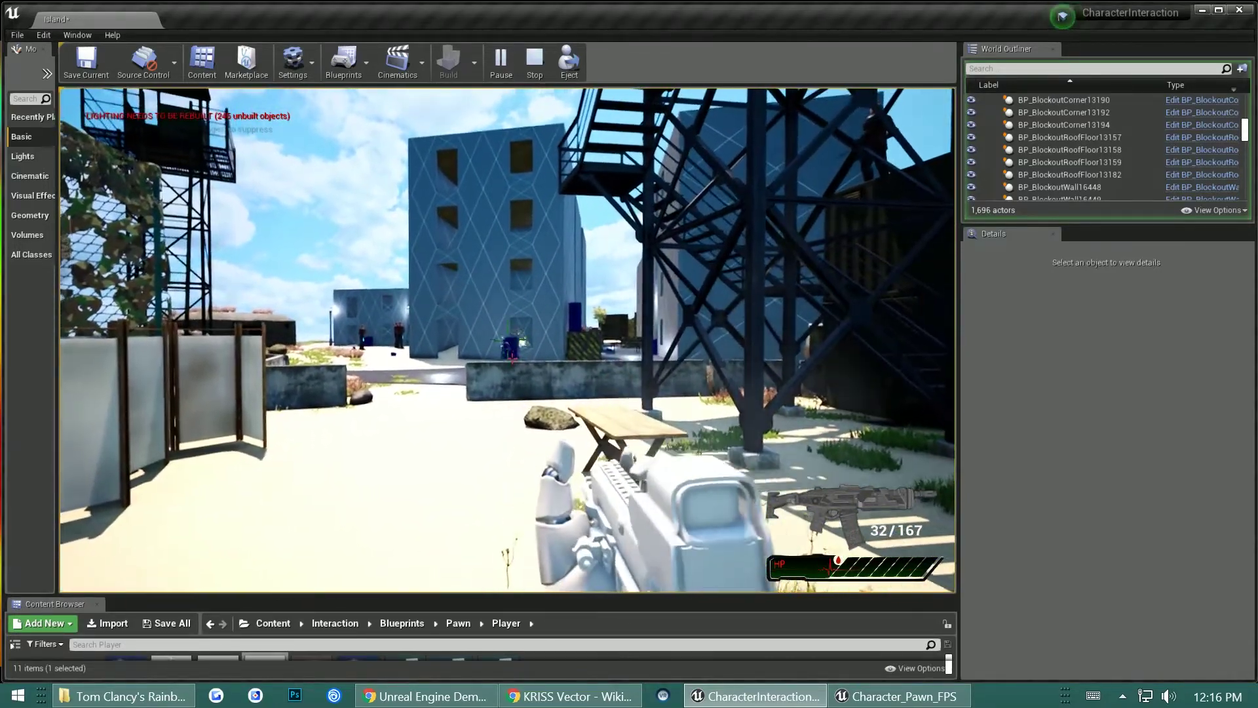
click(508, 340)
click(507, 358)
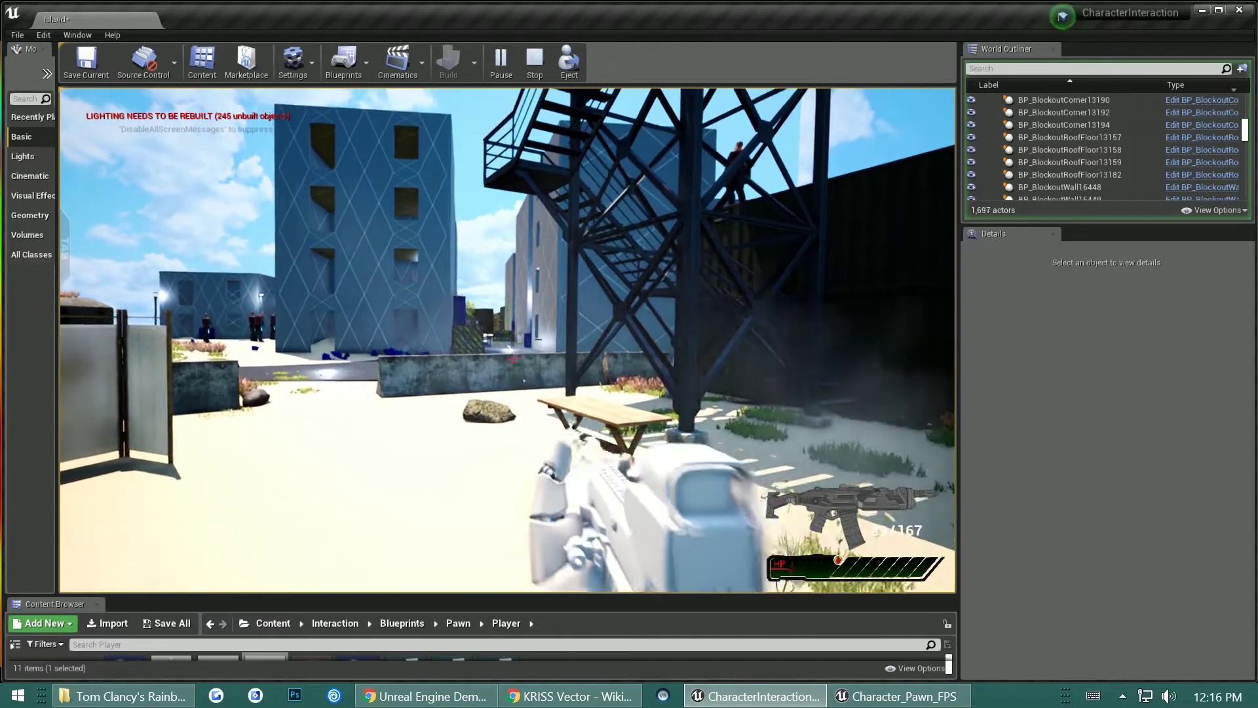
key(w)
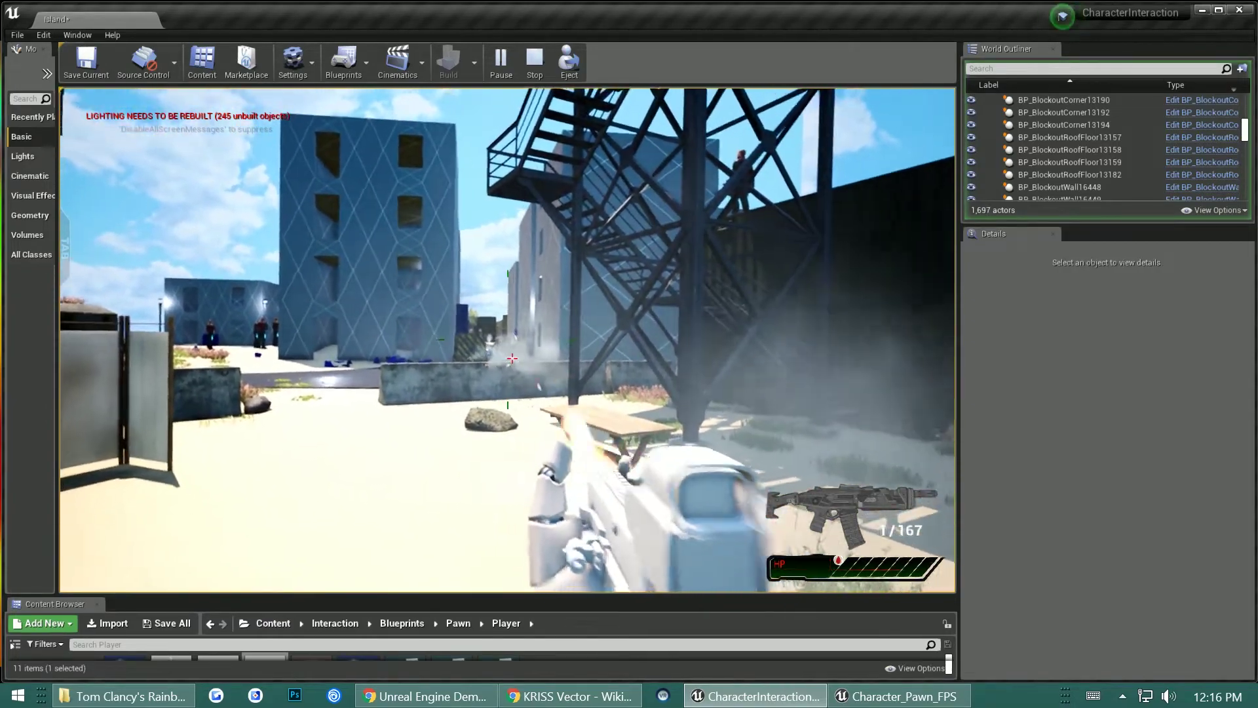
key(r)
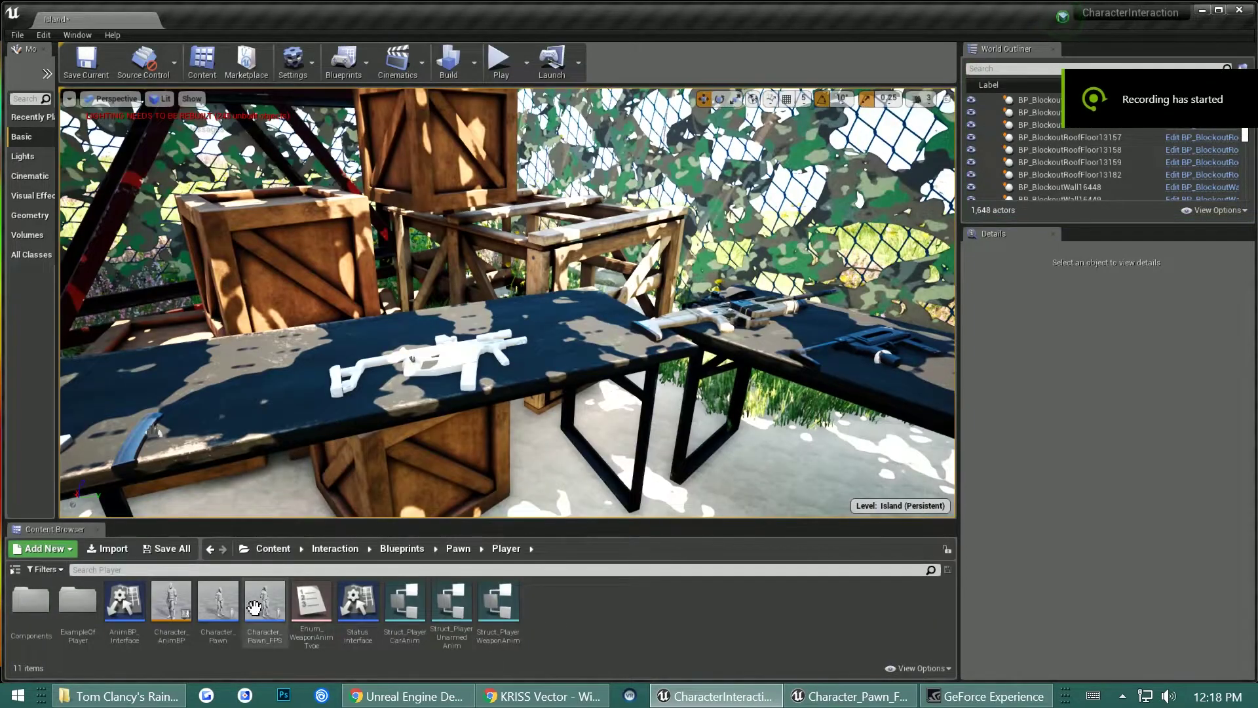
Step: Open Character_Pawn and check the KrissVector entry in its WeaponStorage
double_click(207, 594)
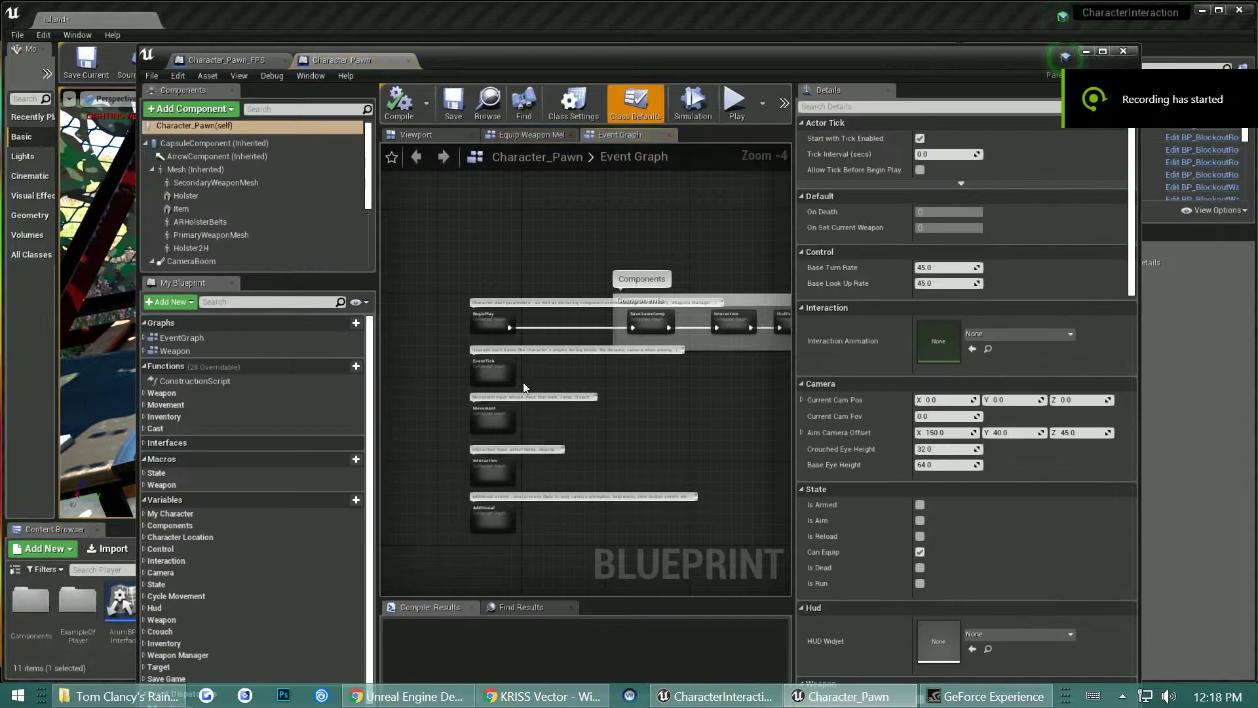
click(233, 239)
scroll(231, 245, down, 3)
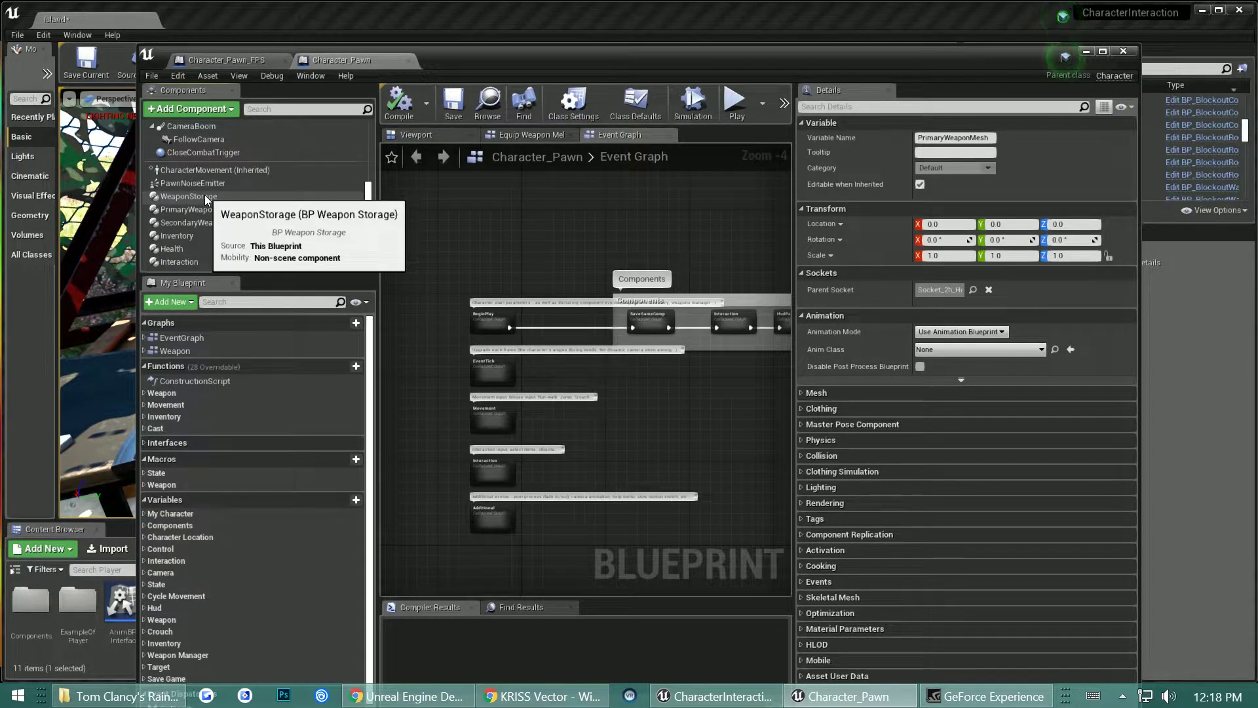
click(205, 194)
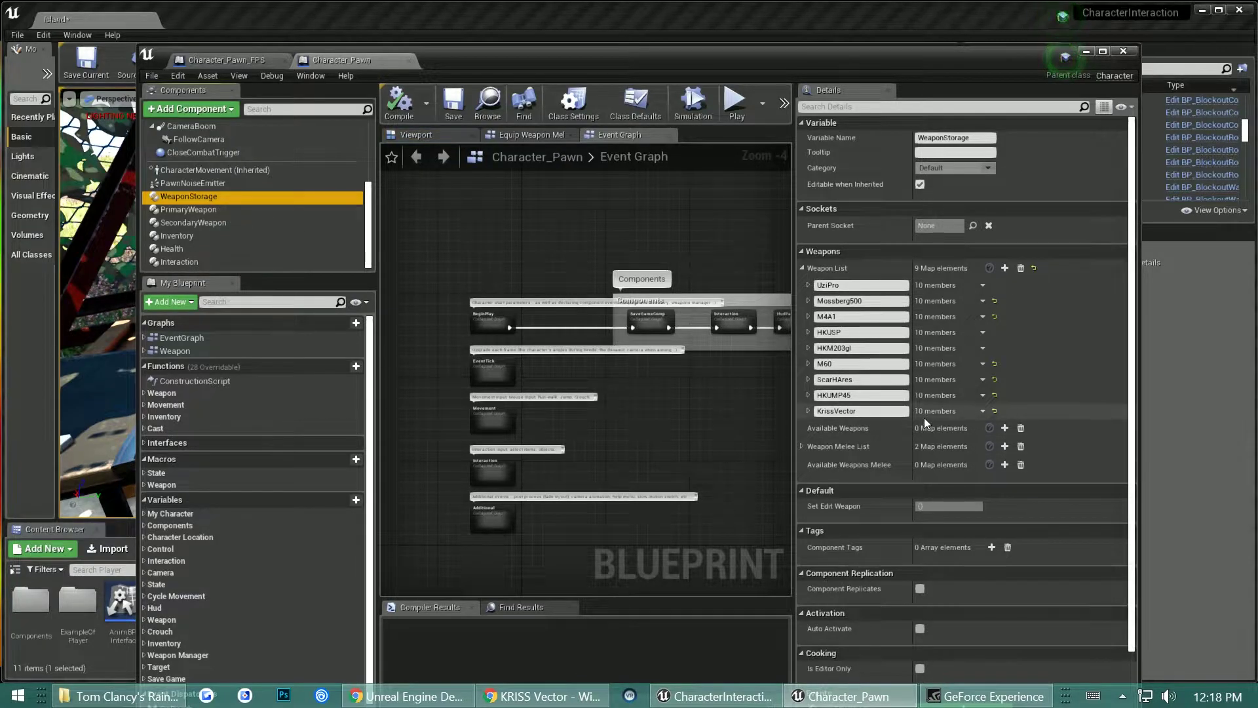
click(982, 411)
click(983, 475)
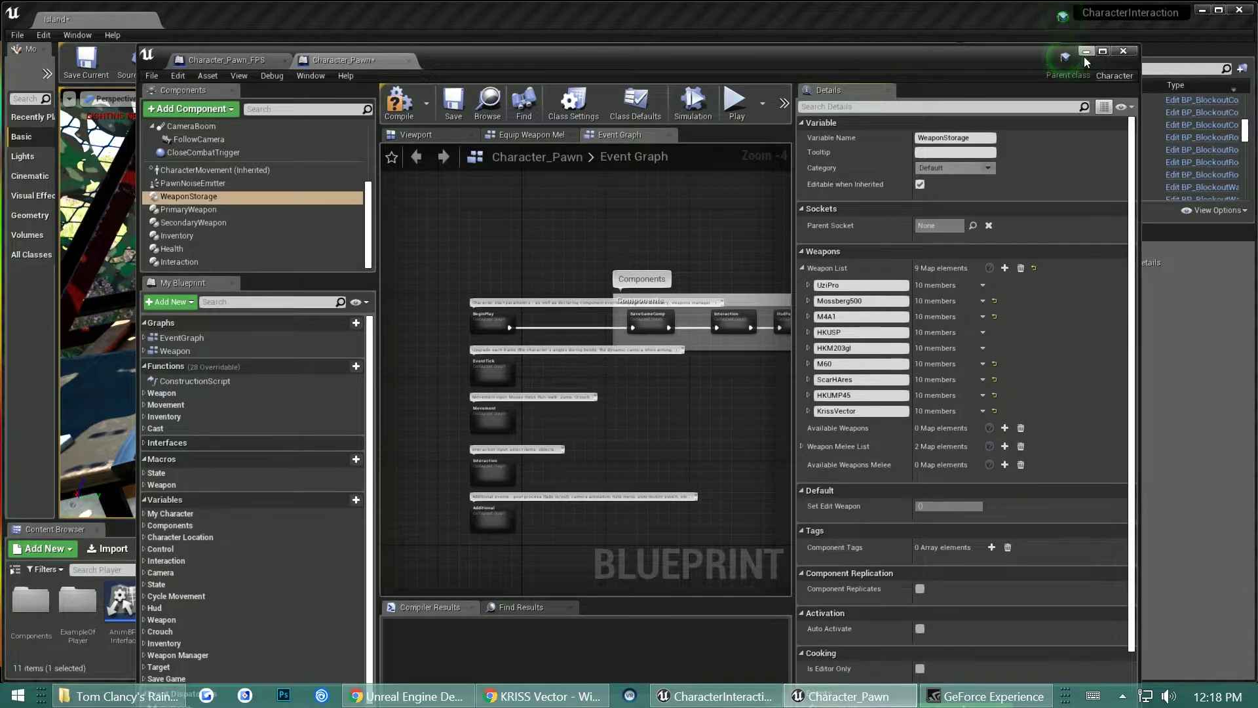
click(809, 411)
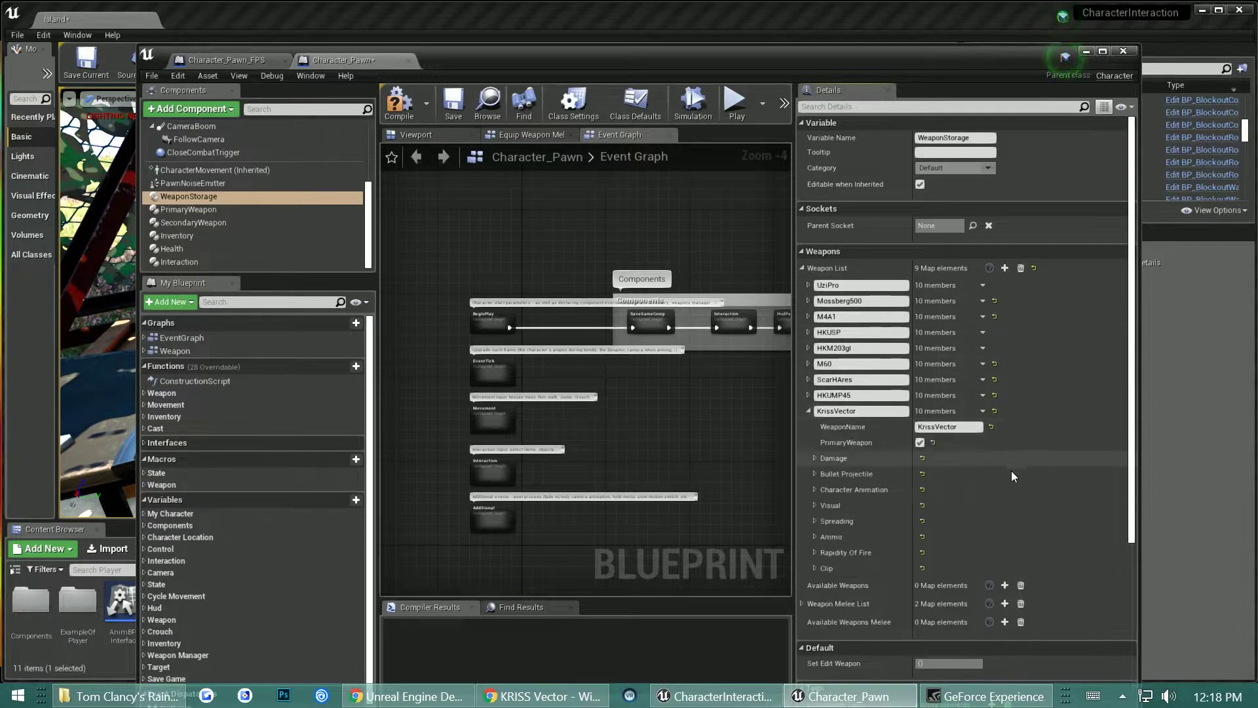
click(809, 411)
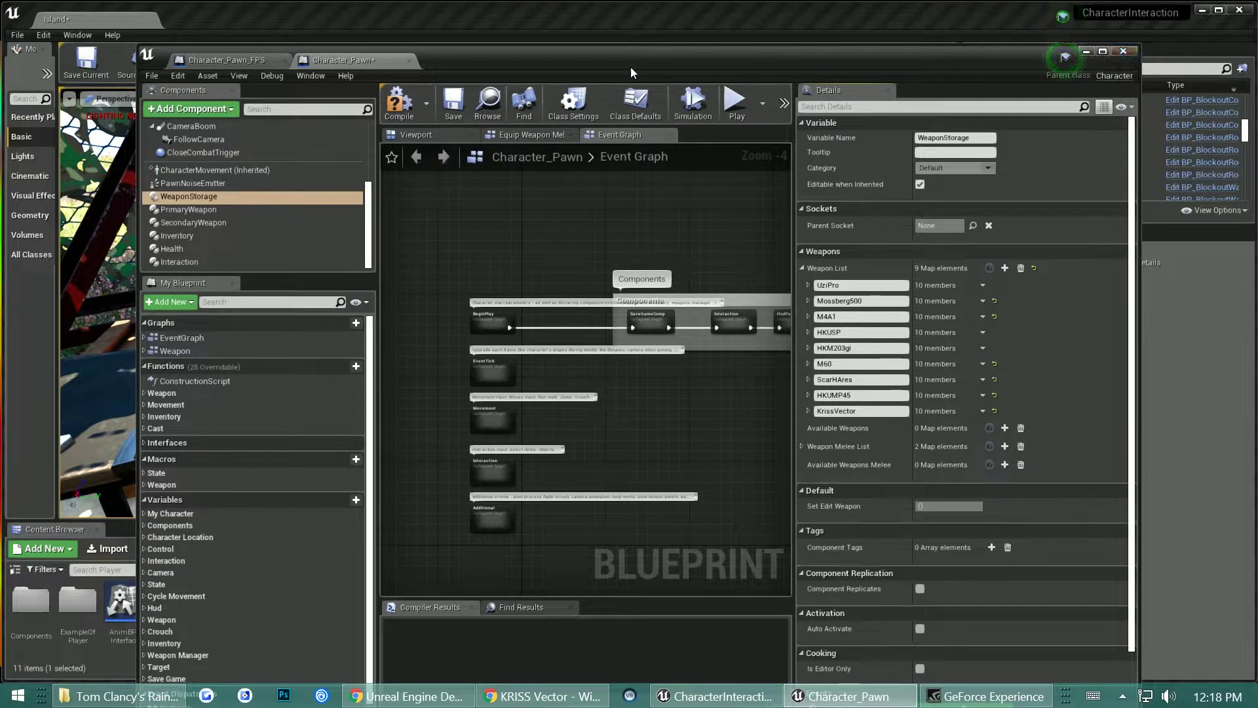
Step: Save and compile Character_Pawn, then return to the level
click(453, 102)
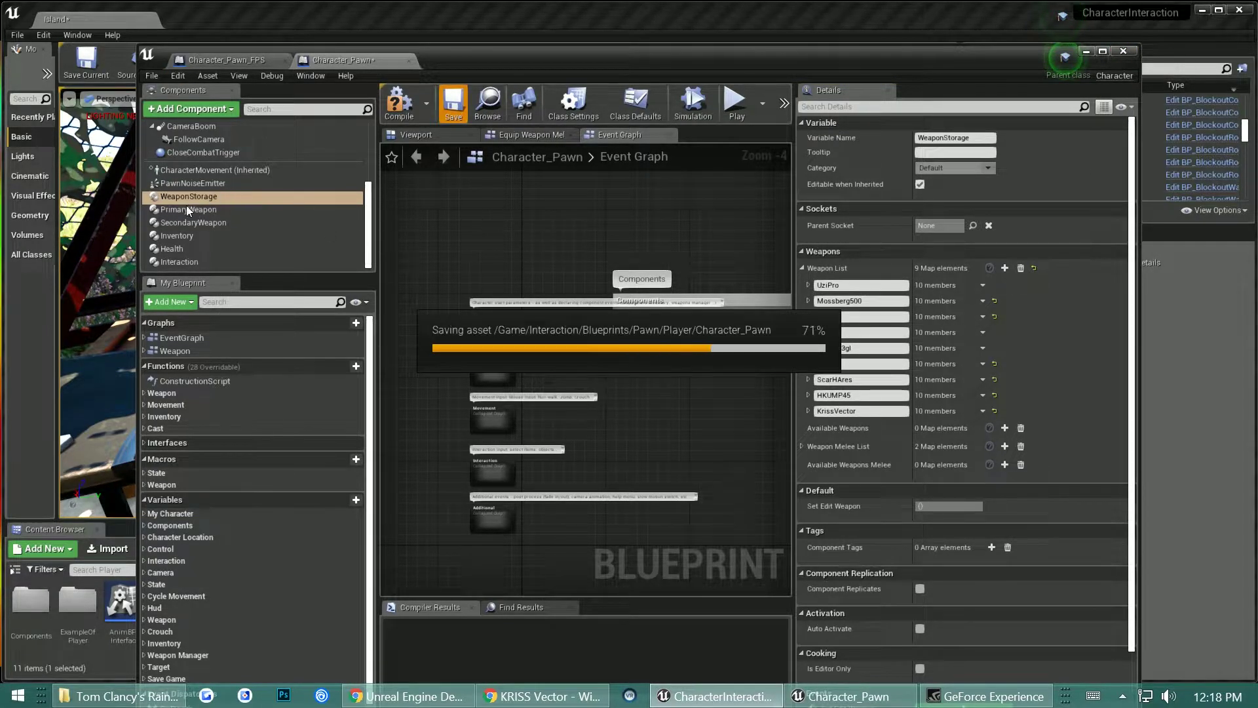
click(397, 106)
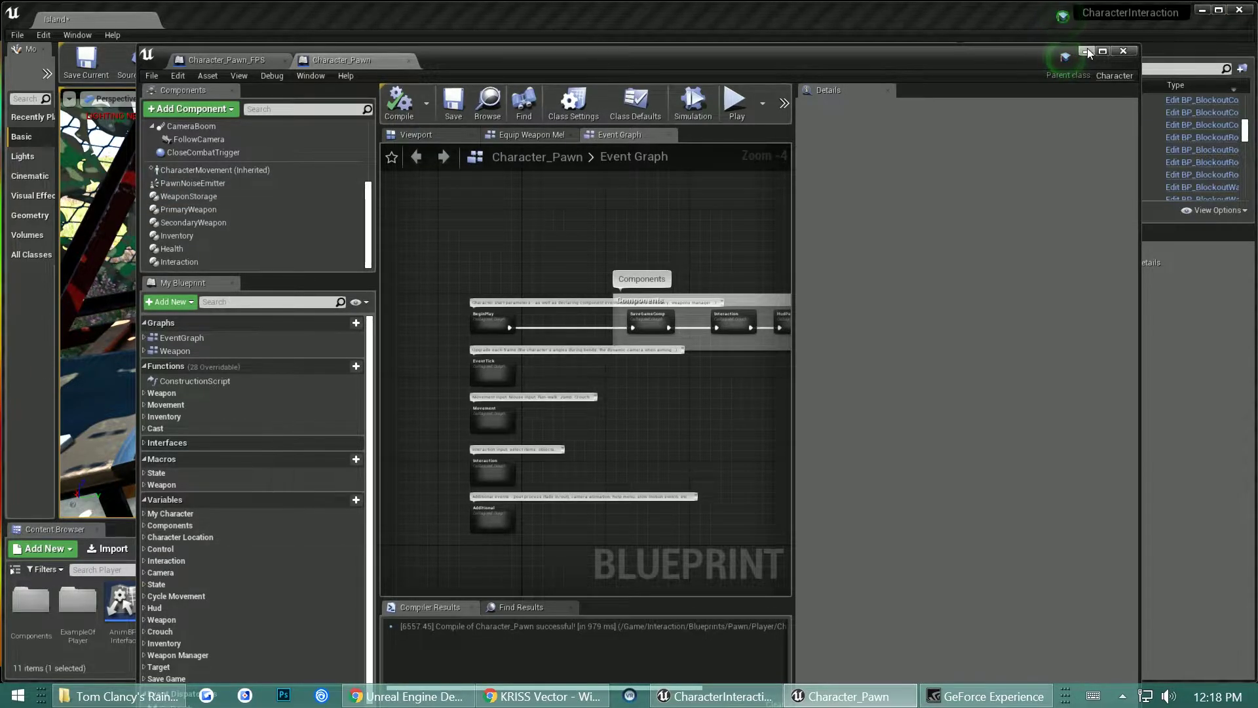
click(1087, 48)
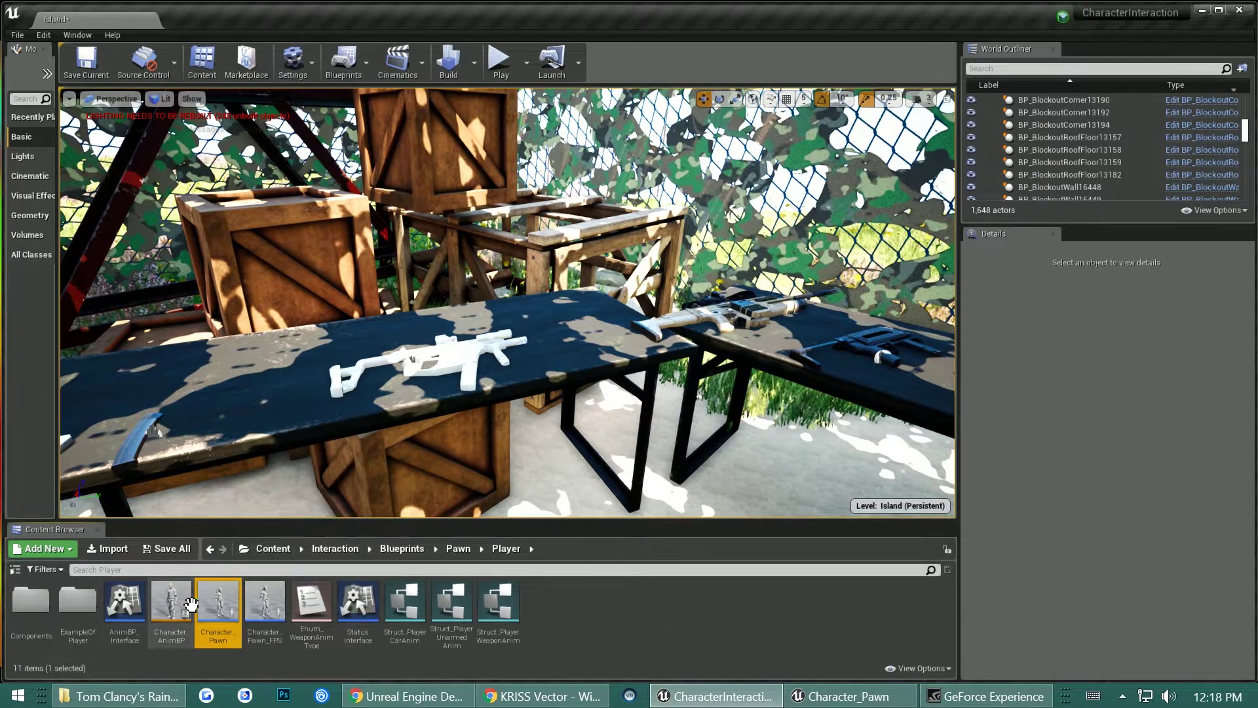
Step: Open the EnemyCharacter_Pawn Blueprint from the Pawn > Enemy folder
click(457, 547)
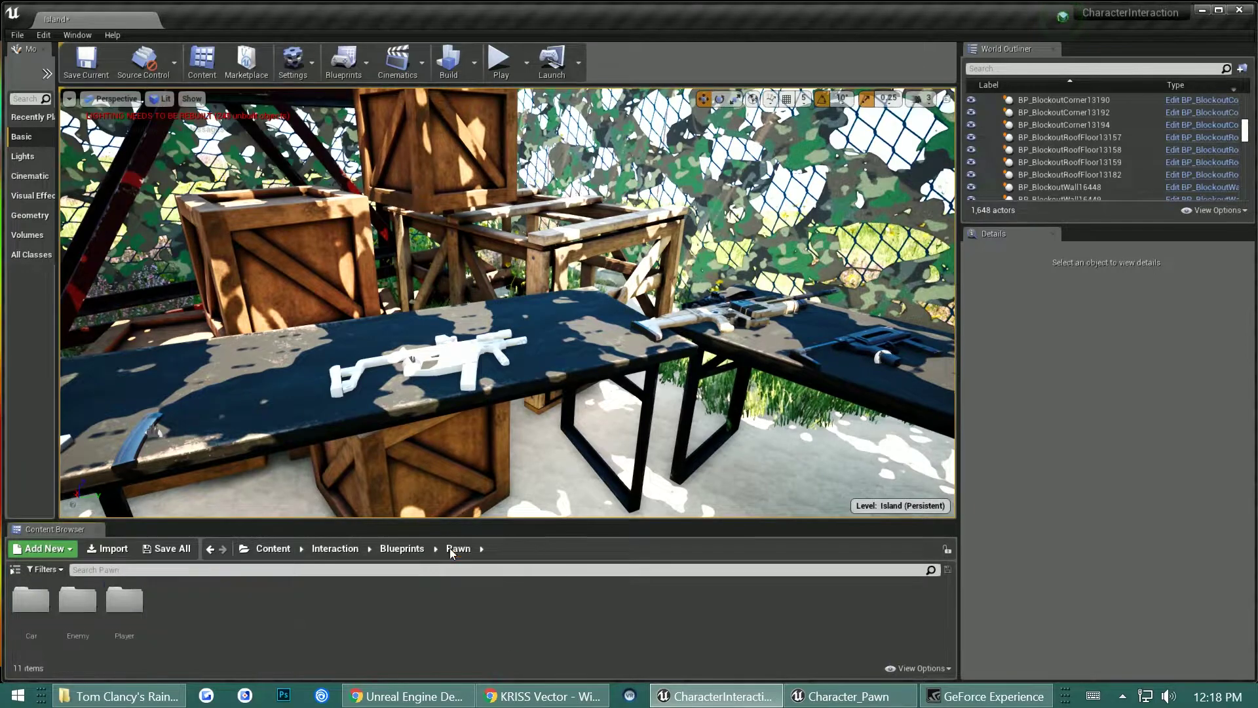
double_click(78, 601)
click(214, 602)
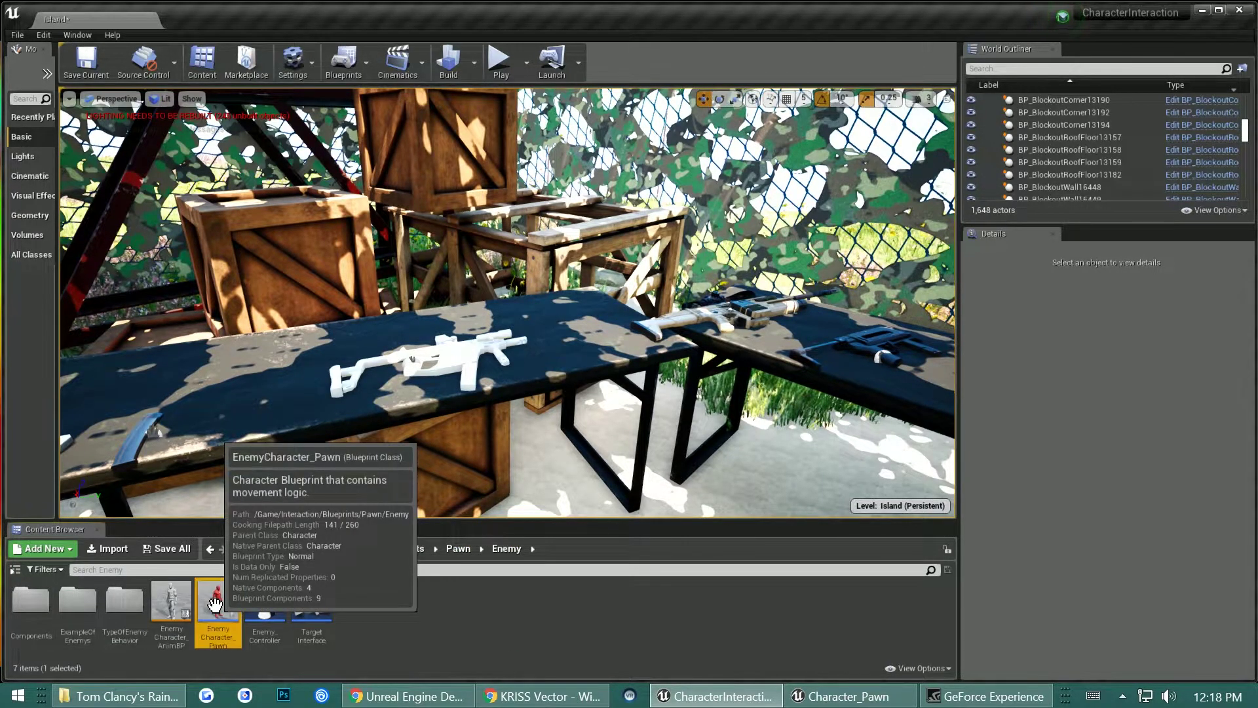
double_click(214, 603)
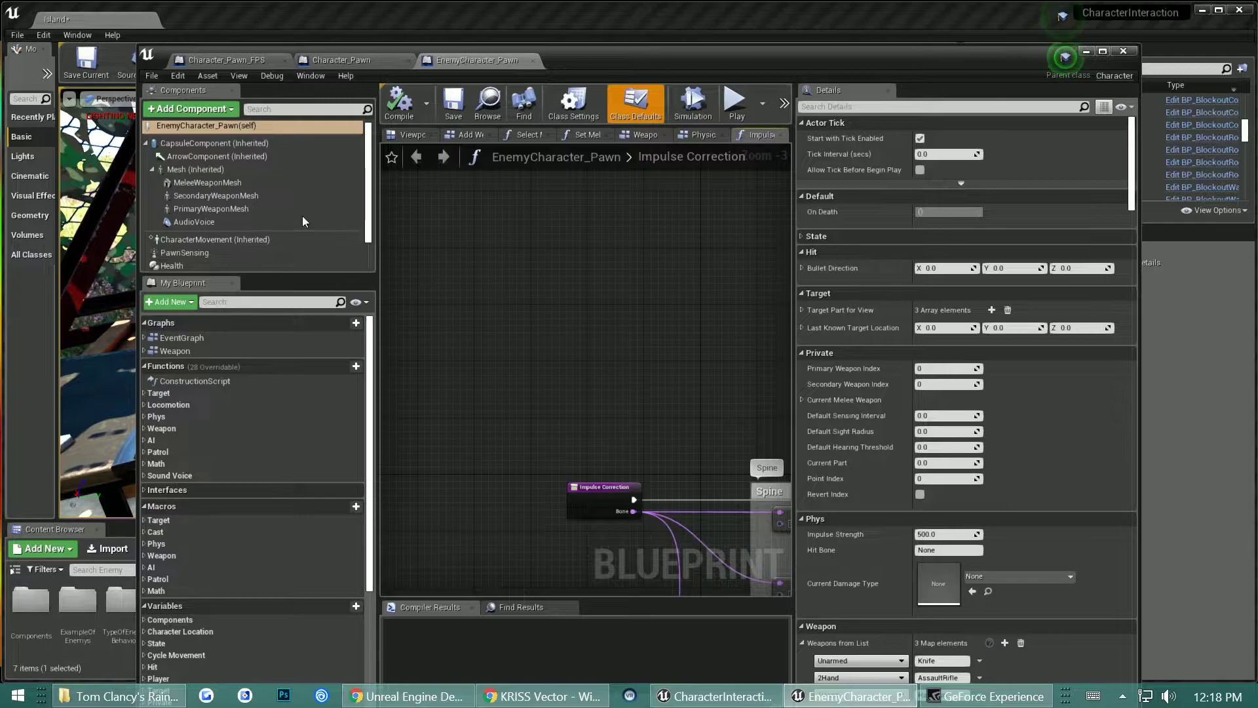
scroll(245, 232, down, 2)
Step: Check KrissVector in EnemyWeaponStorage, compile and save, then close the editor
click(180, 262)
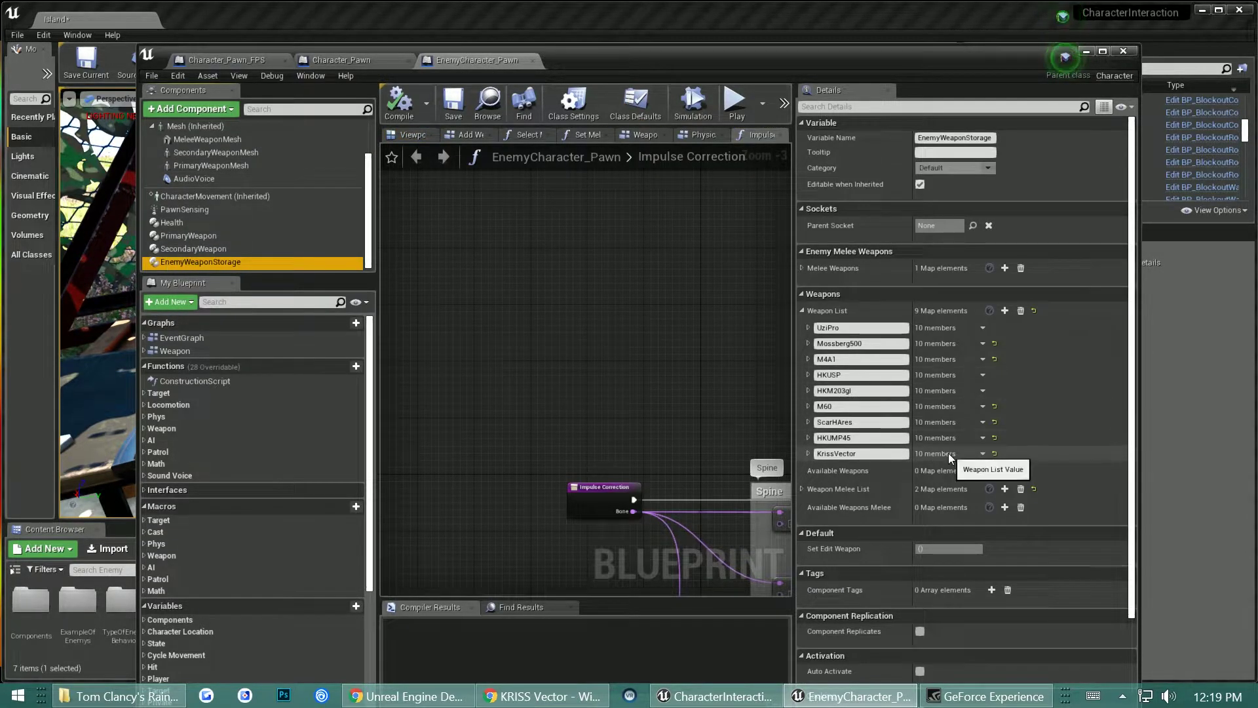
click(983, 453)
click(996, 516)
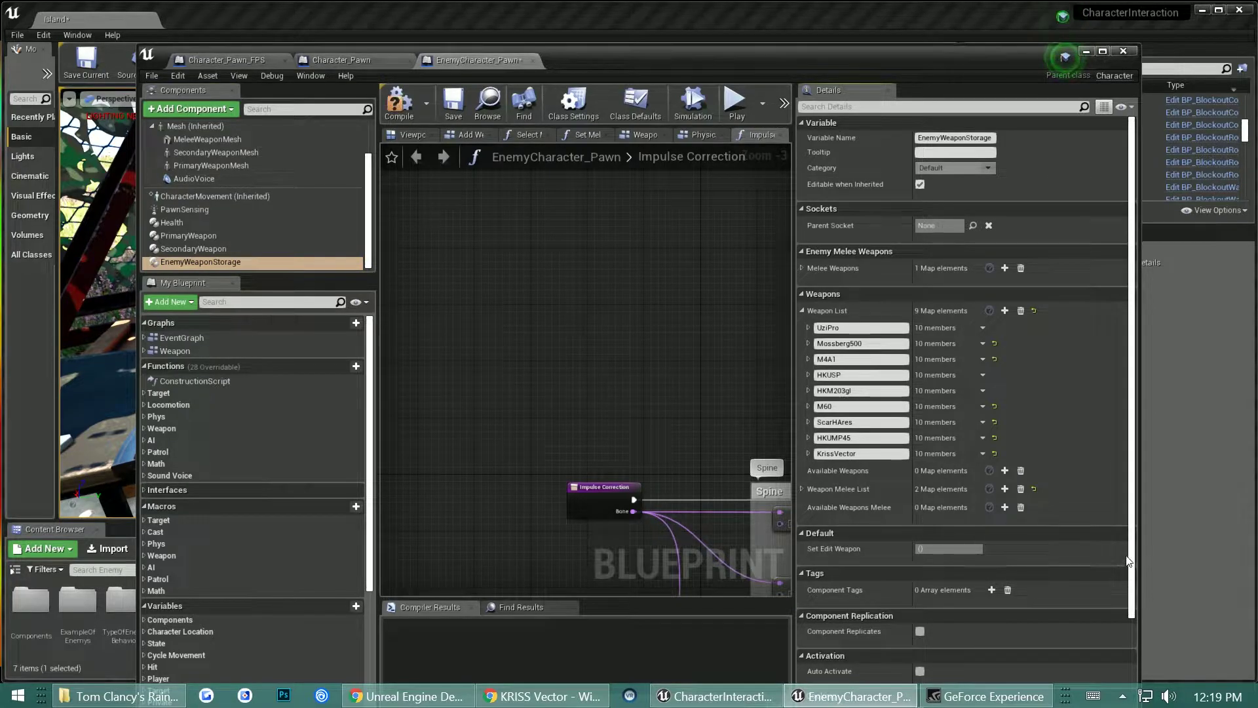
click(451, 106)
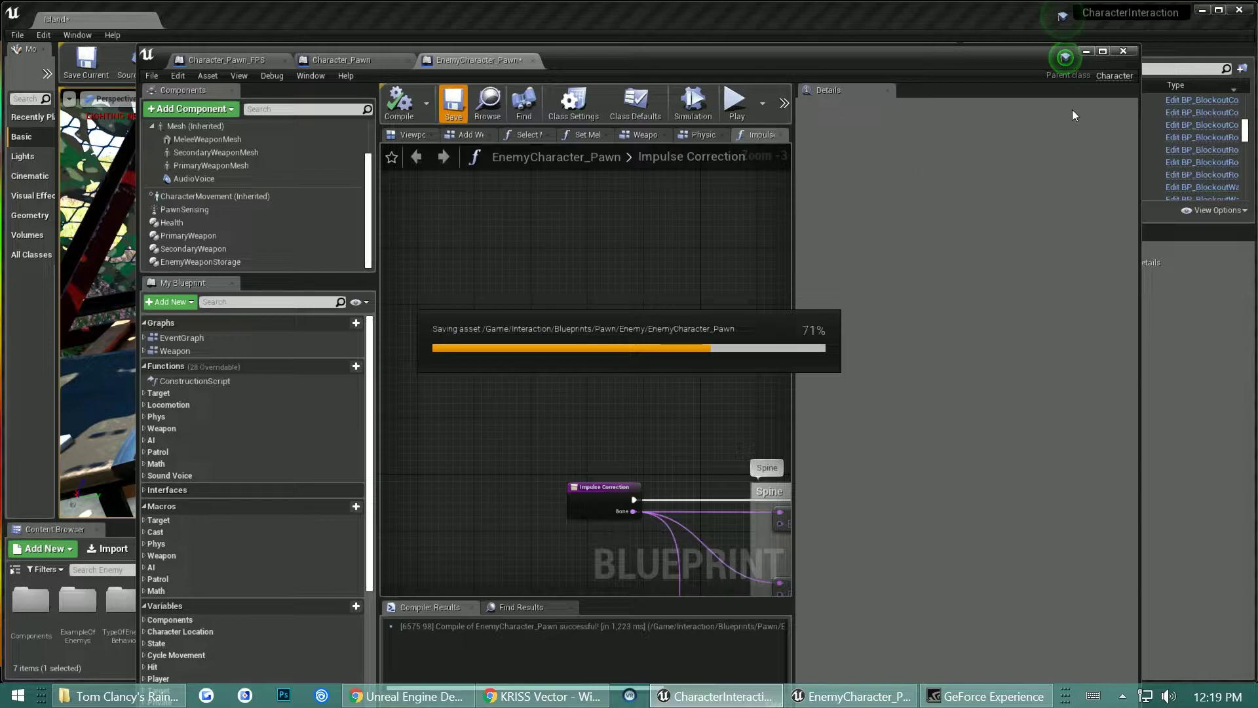
click(1132, 52)
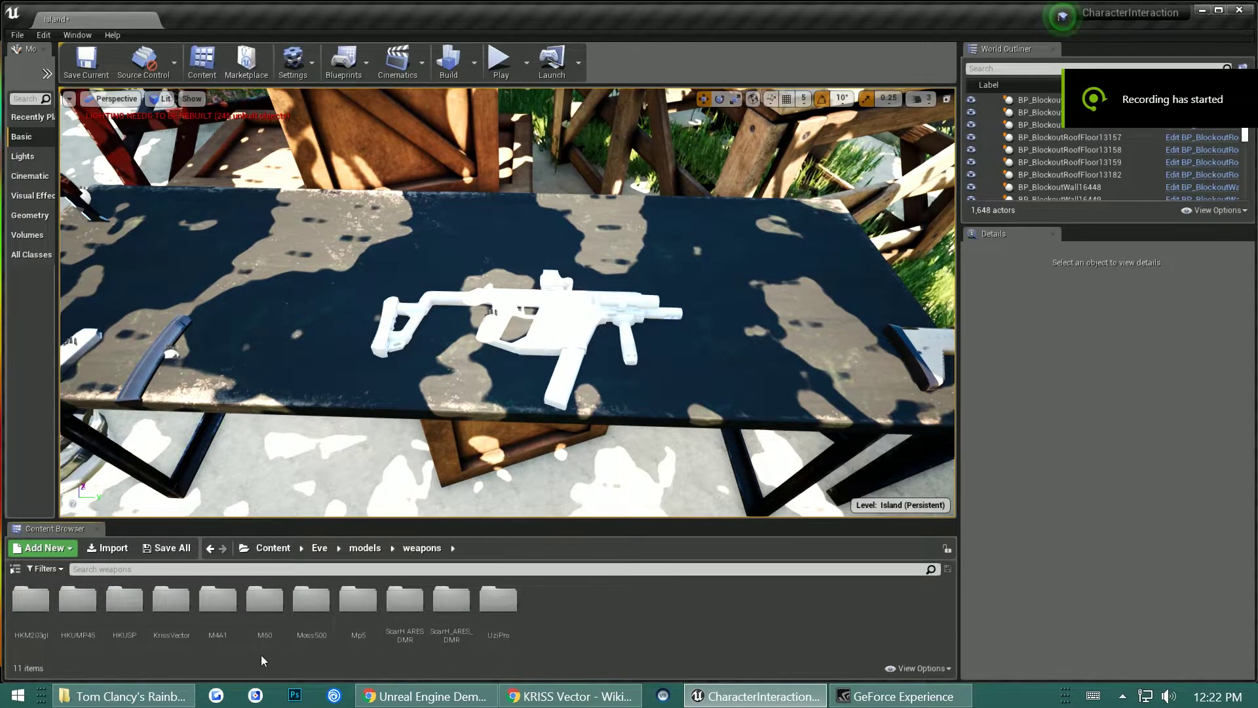
Step: Open the M4A1_1 rifle mesh from the M4A1 folder and orbit its preview
double_click(217, 600)
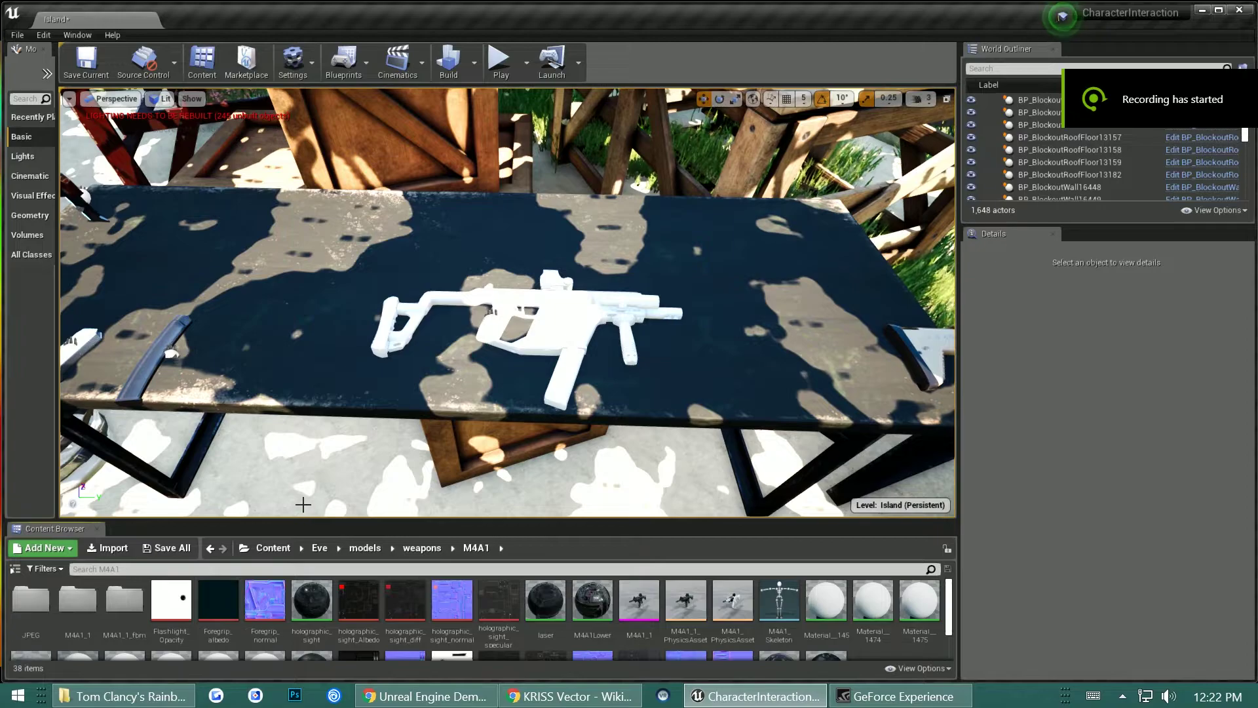
drag(304, 521, 304, 463)
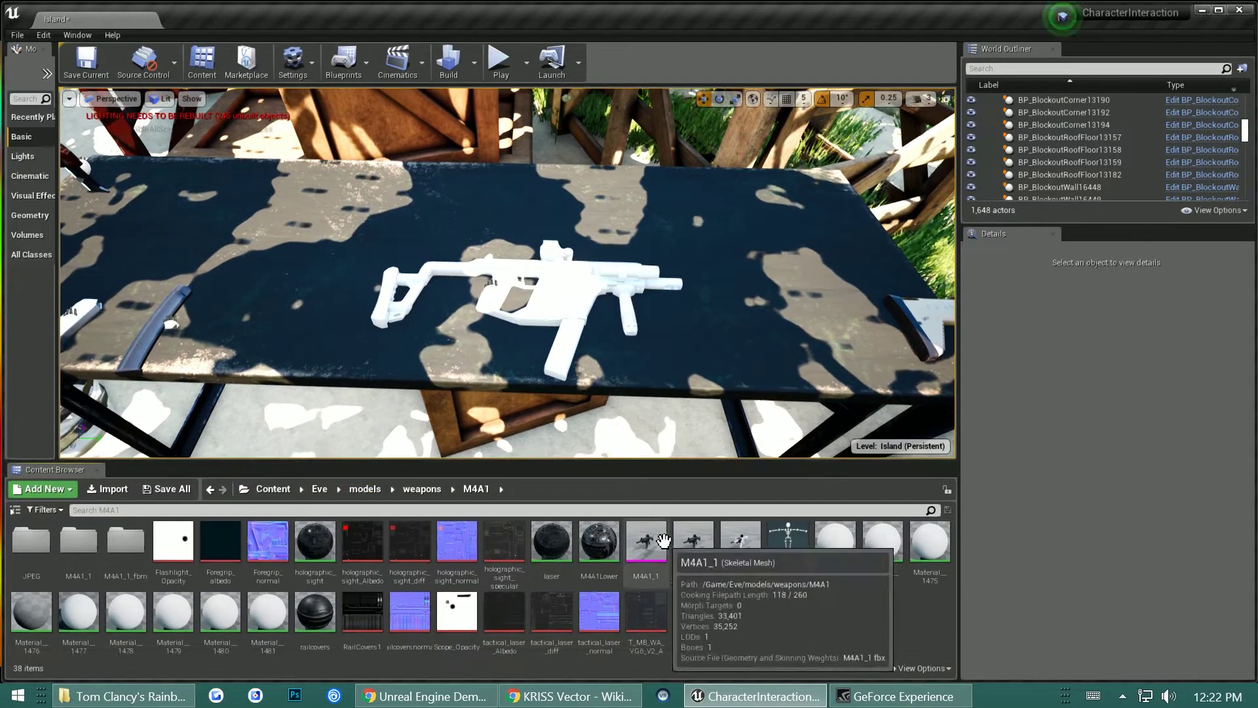
double_click(644, 543)
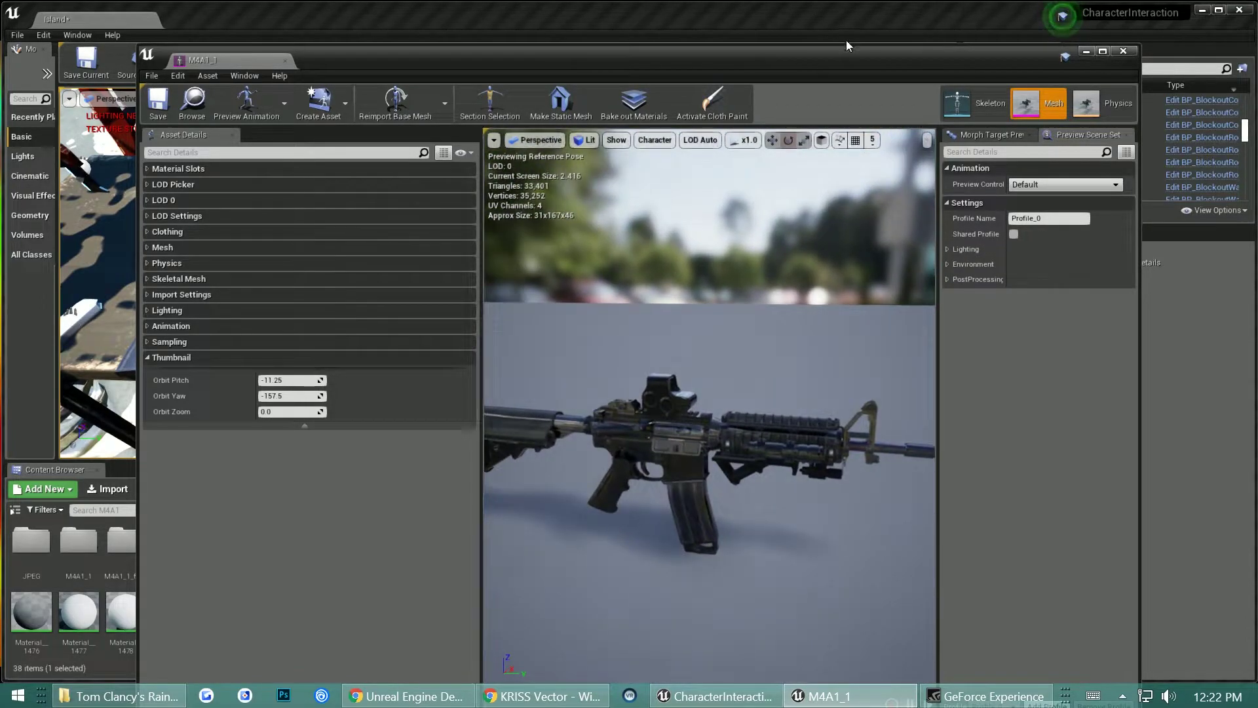
drag(480, 252, 253, 254)
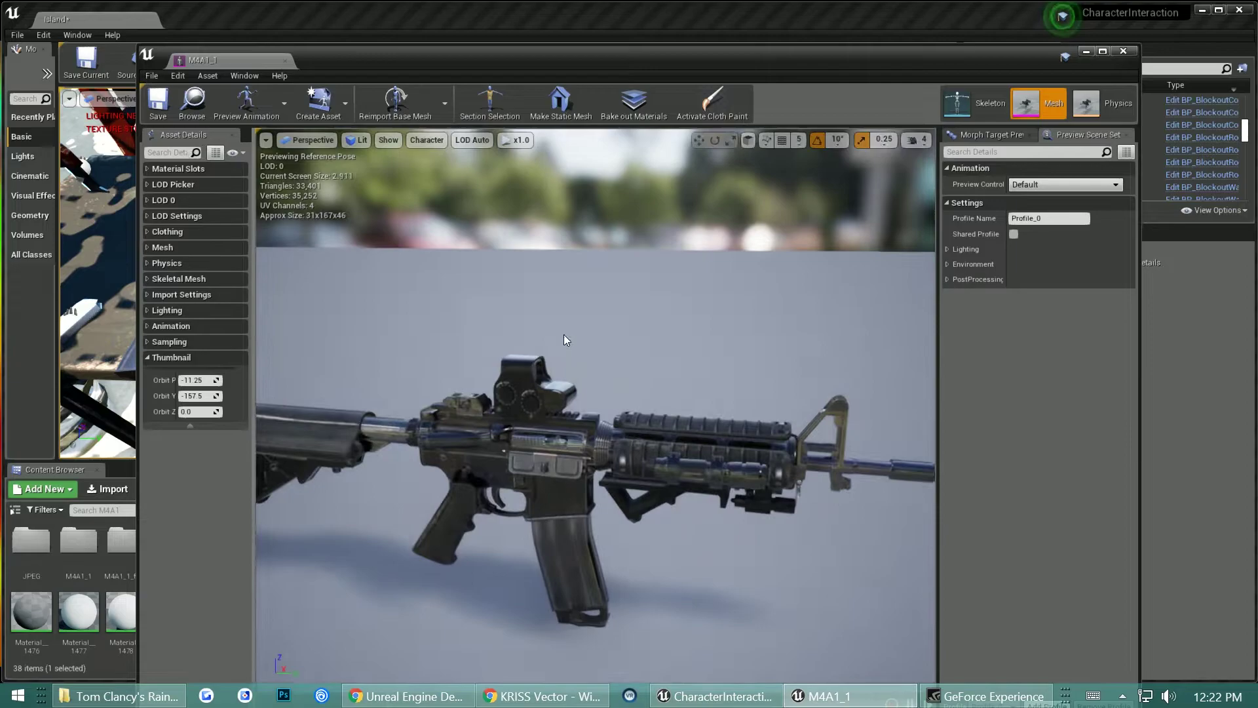
drag(619, 334, 1002, 371)
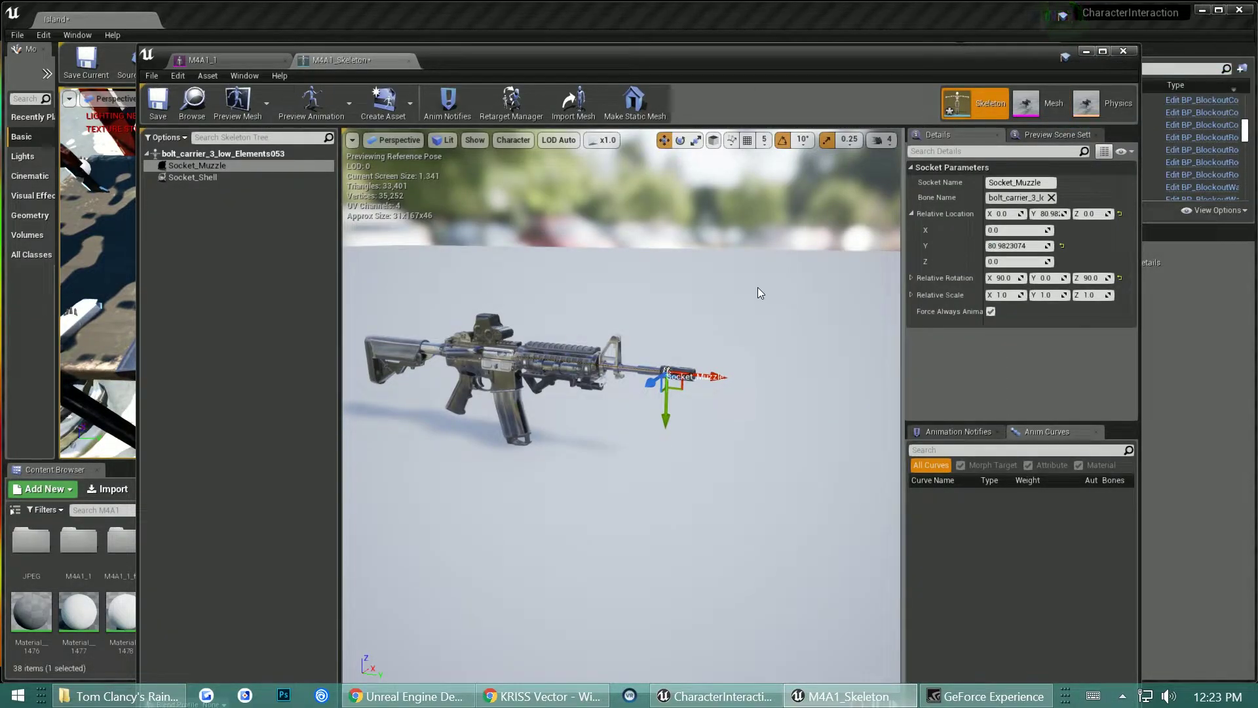
Step: Inspect Socket_Shell and Socket_Muzzle on the M4A1 skeleton, then close the editor
click(203, 182)
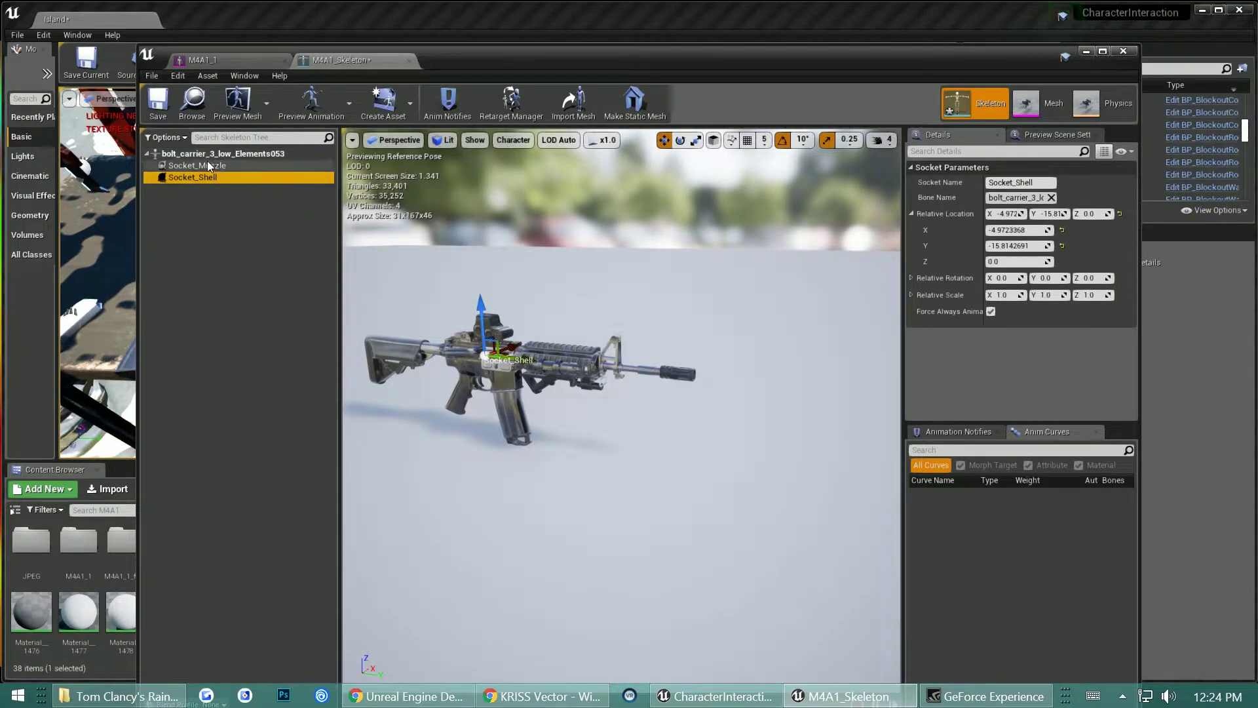
click(211, 165)
scroll(657, 321, up, 2)
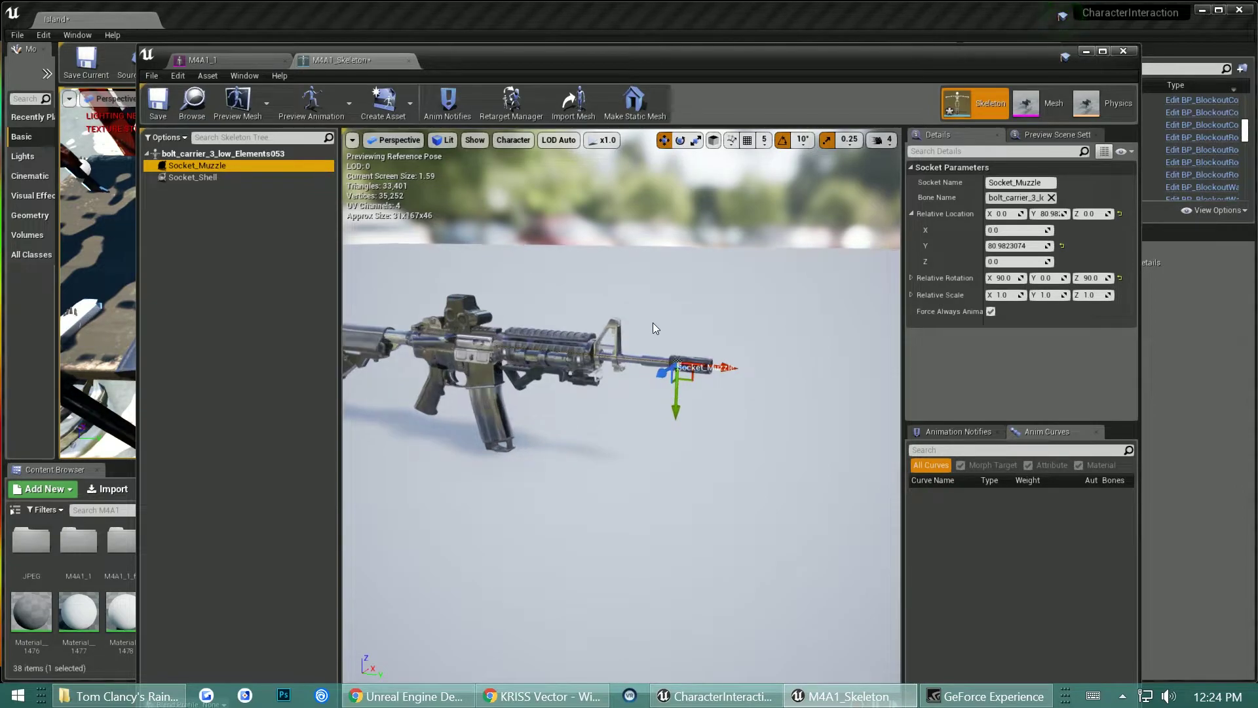
scroll(652, 323, up, 2)
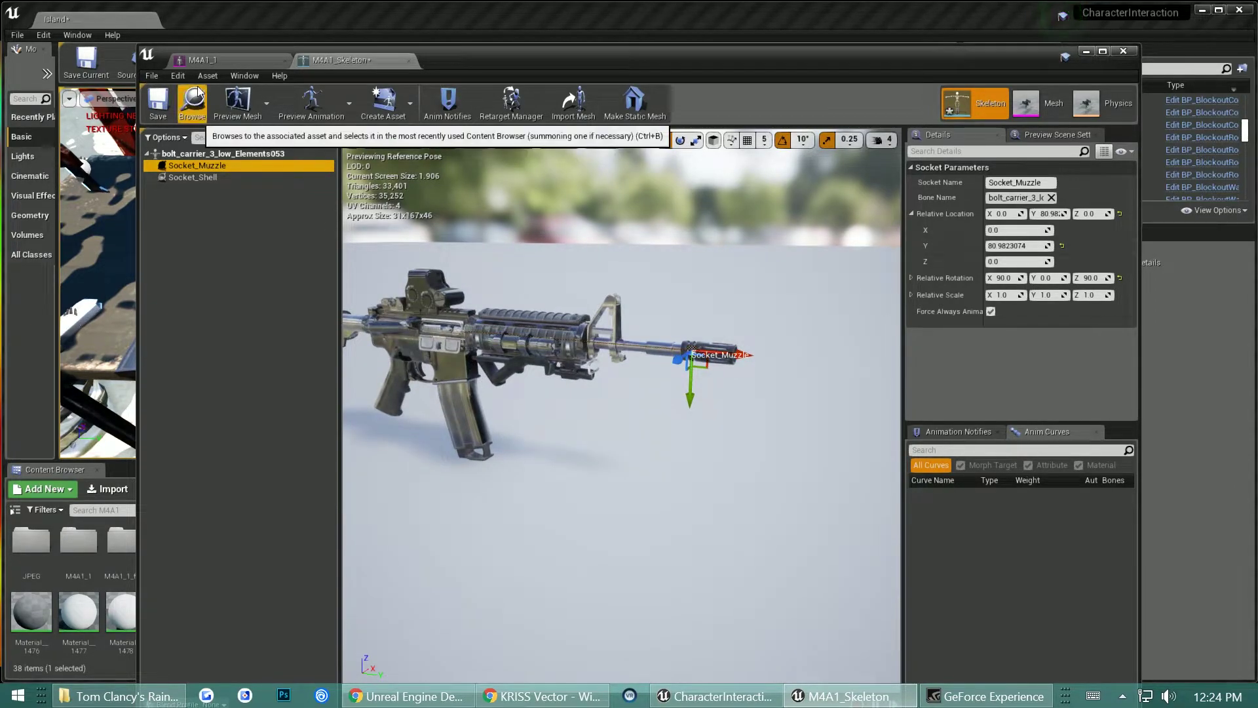
click(157, 102)
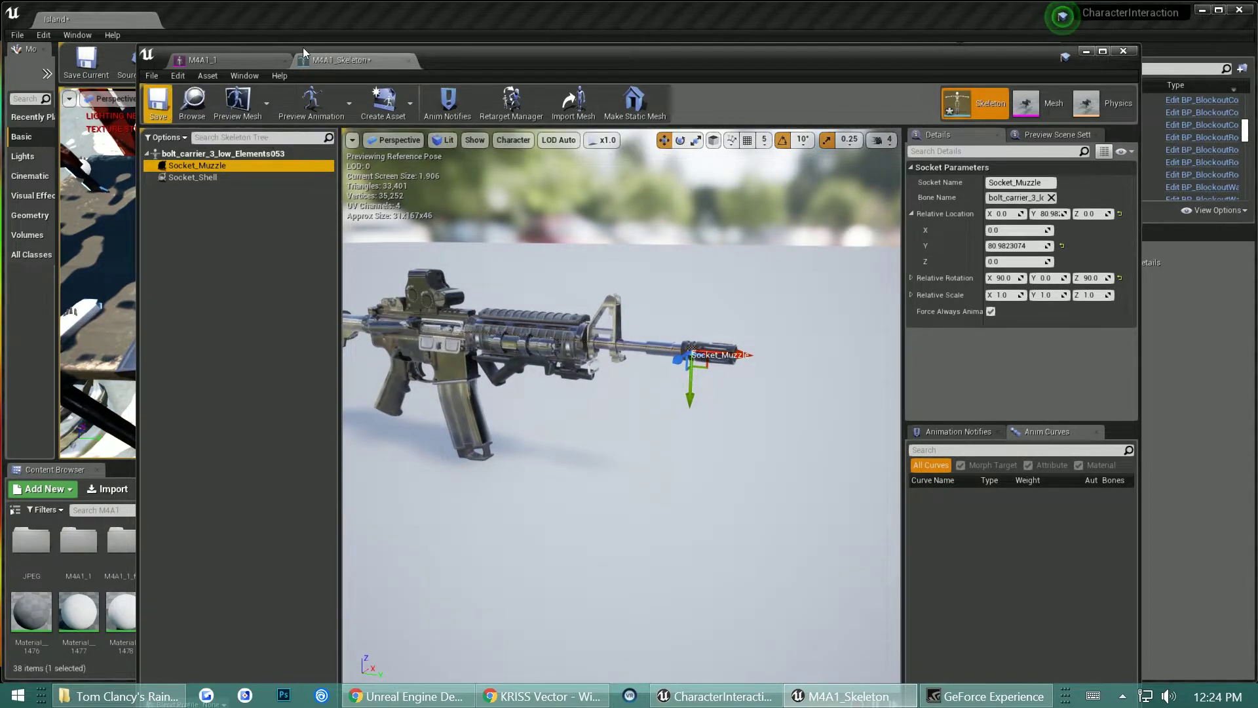
click(1123, 50)
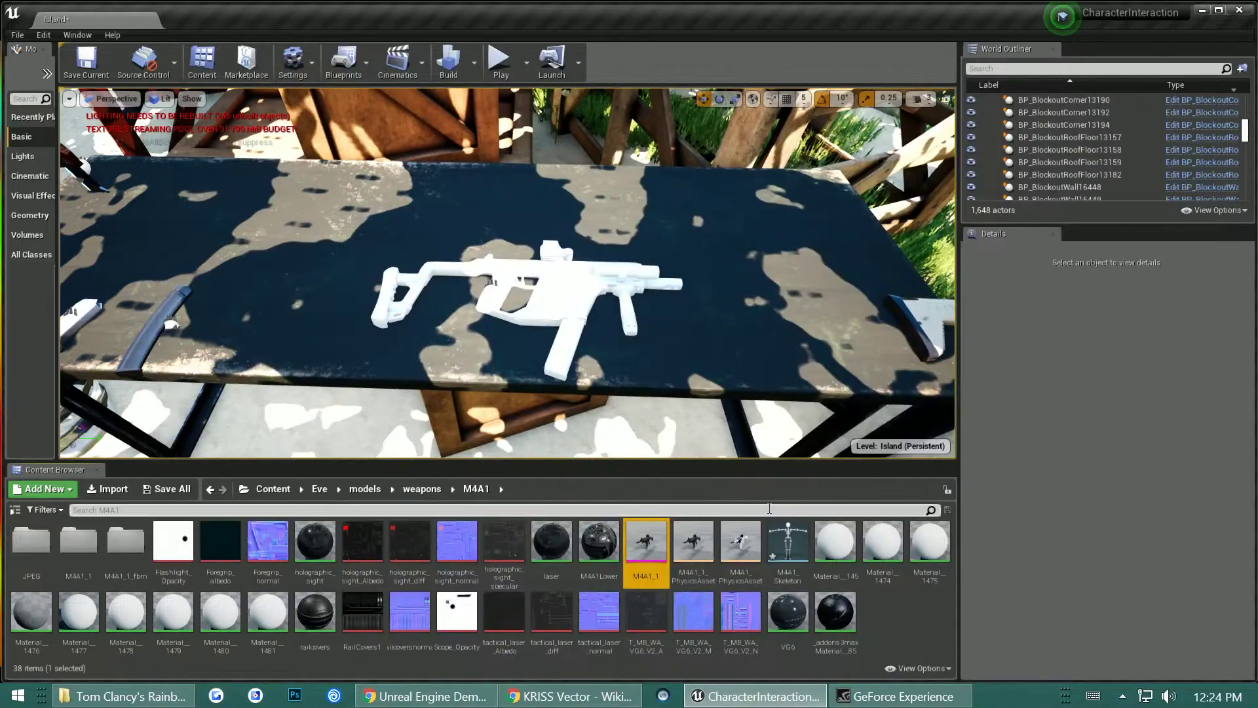
Step: Open the KrissVector mesh's skeleton from the weapons > KrissVector folder
click(419, 489)
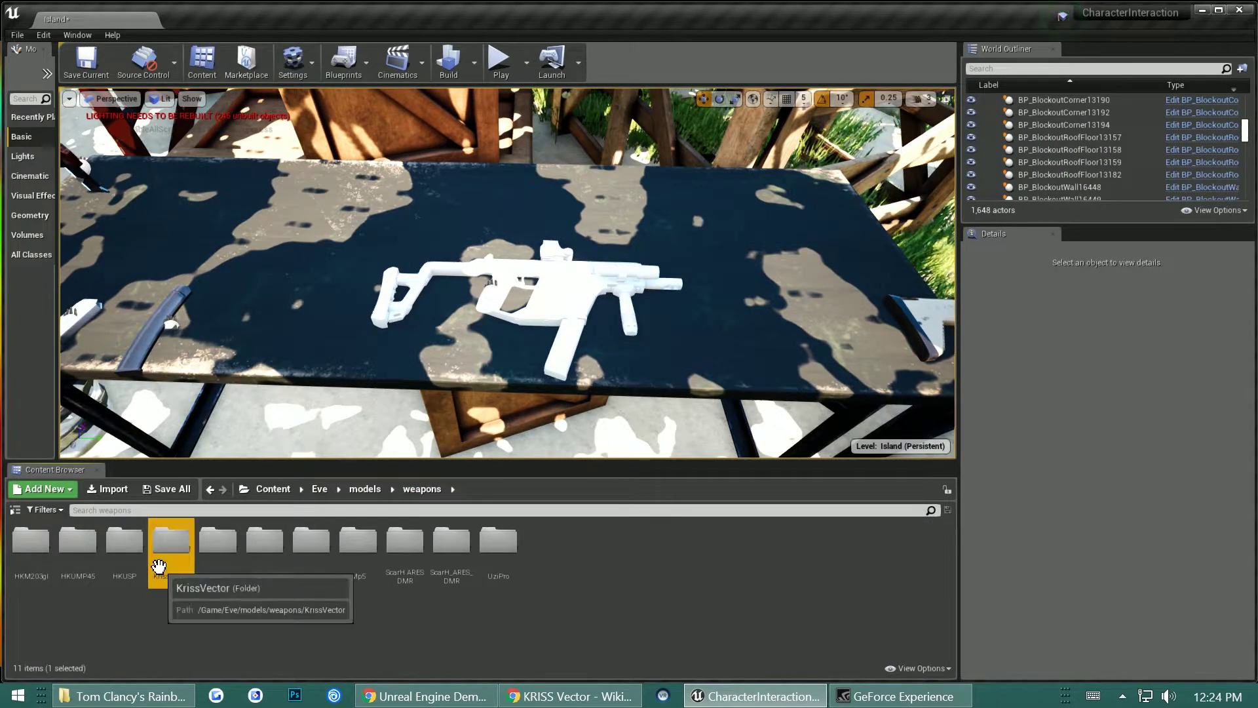
double_click(171, 543)
double_click(126, 544)
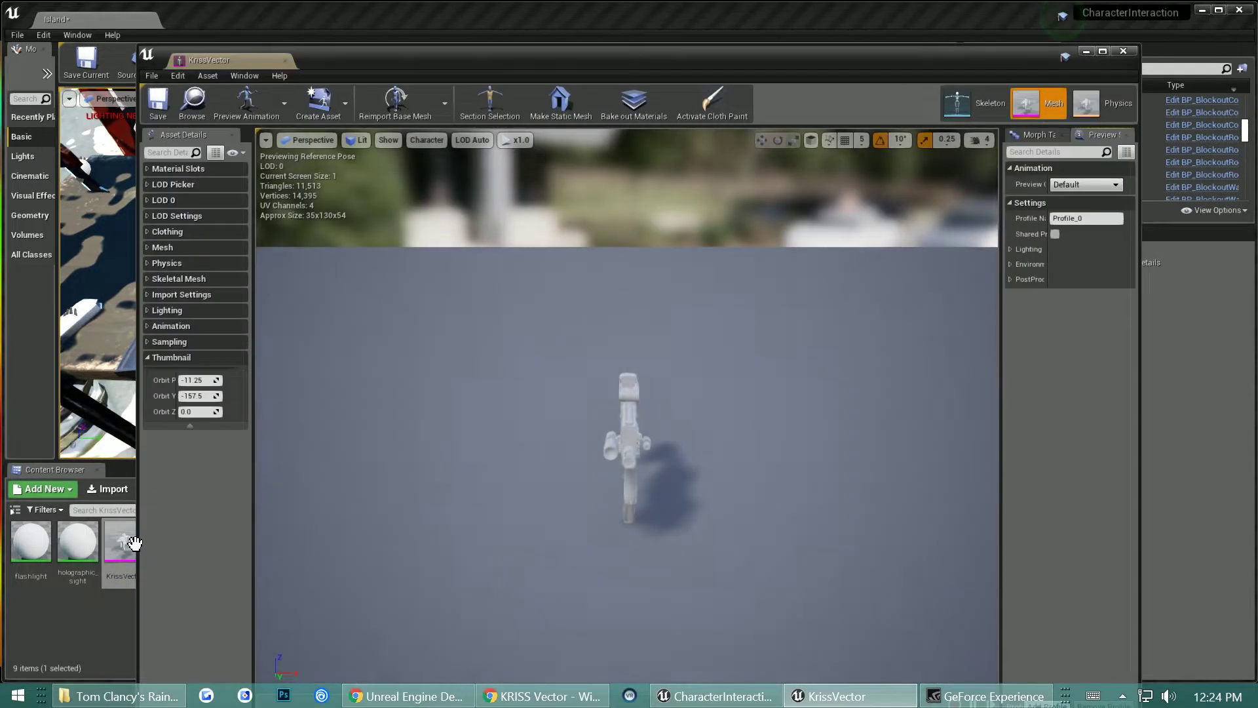
mouse_move(649, 491)
mouse_down()
mouse_move(767, 492)
mouse_move(718, 450)
mouse_up()
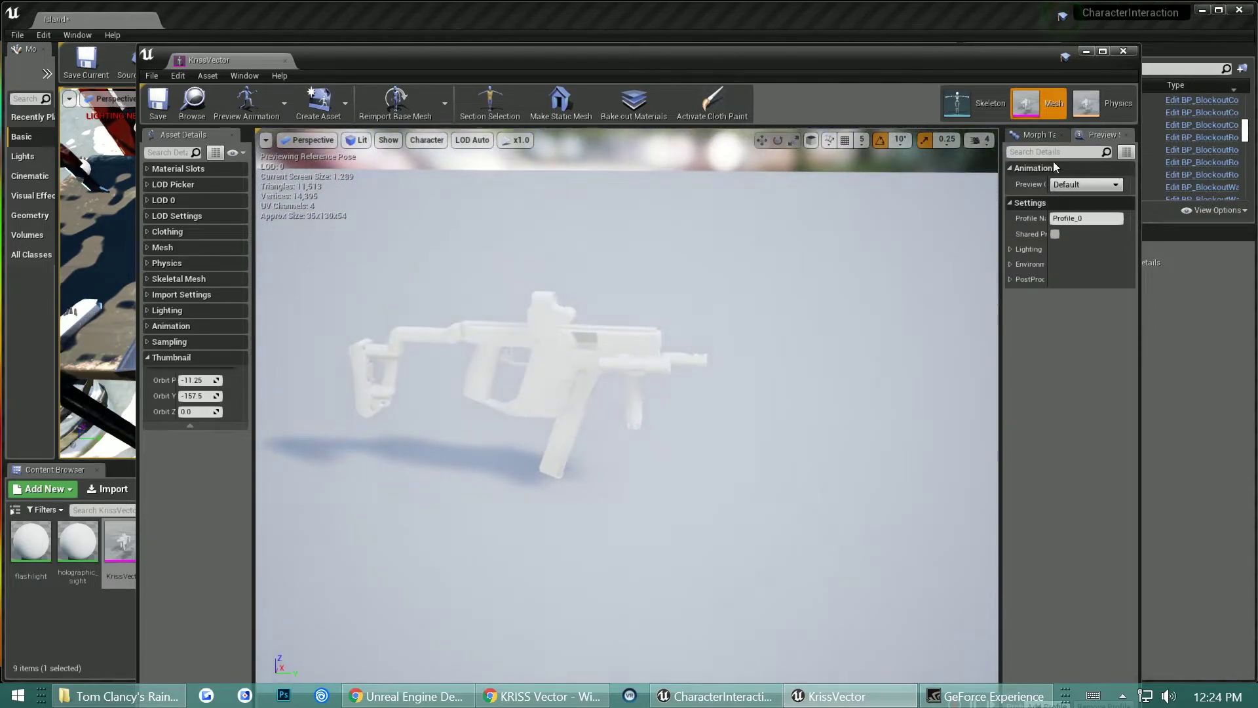
click(981, 110)
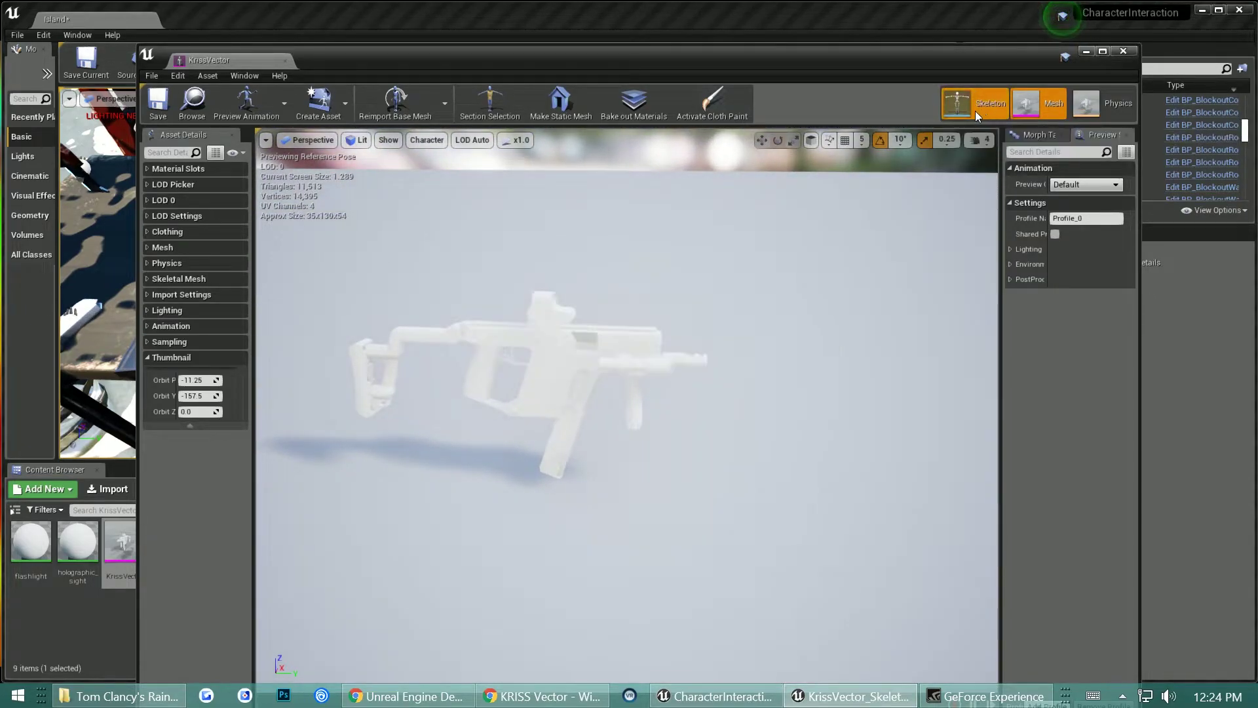
mouse_move(498, 263)
mouse_down()
mouse_move(531, 245)
mouse_move(554, 297)
mouse_up()
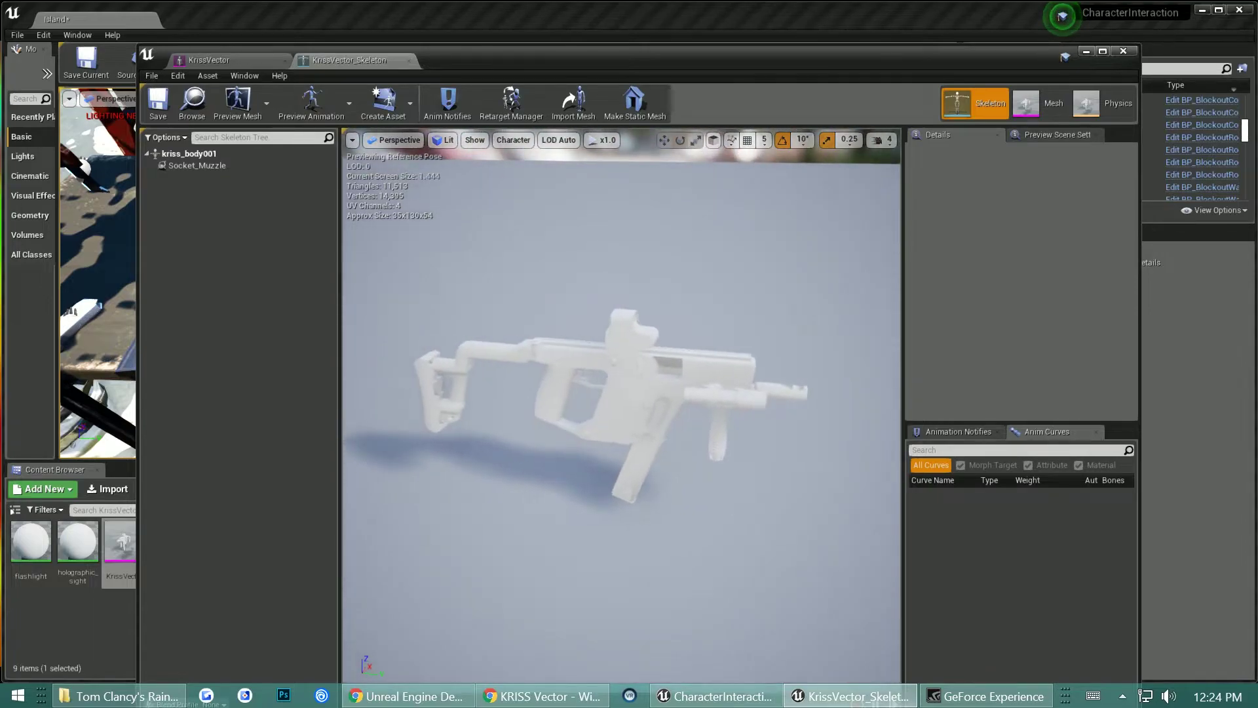
Step: Add kriss_body001Socket to the kriss_body001 bone beside Socket_Muzzle
click(199, 165)
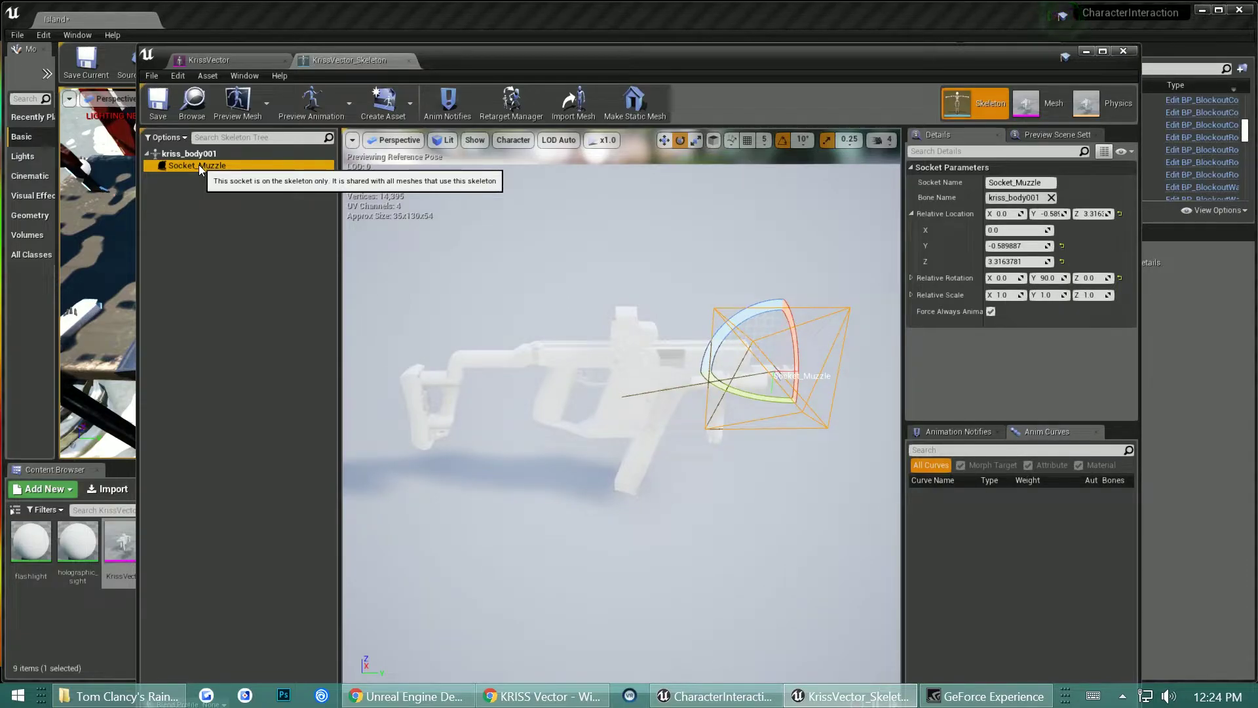
right_click(195, 153)
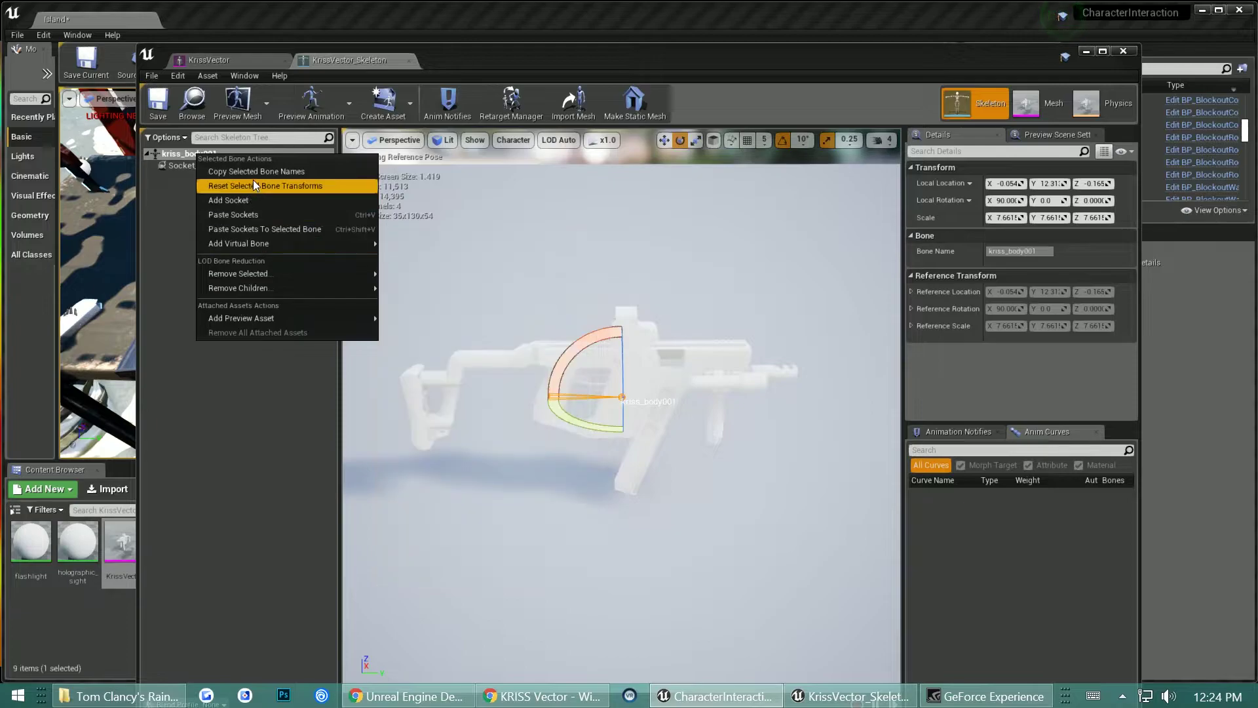
click(264, 198)
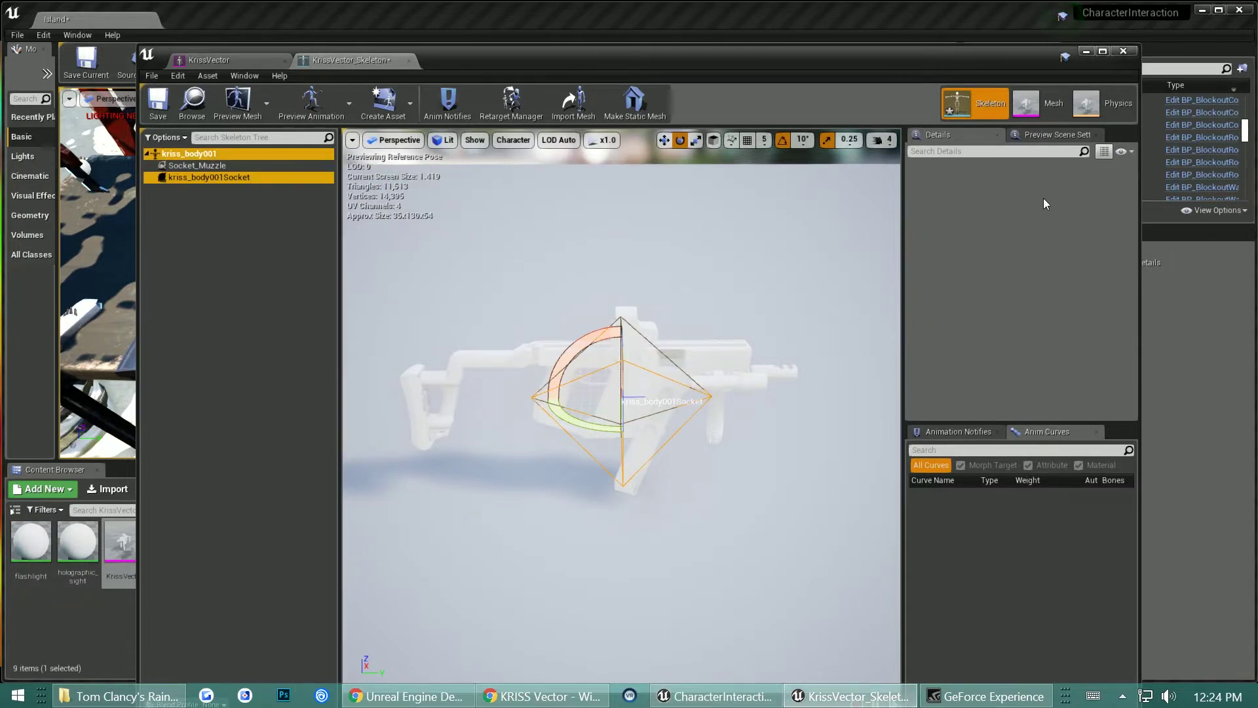